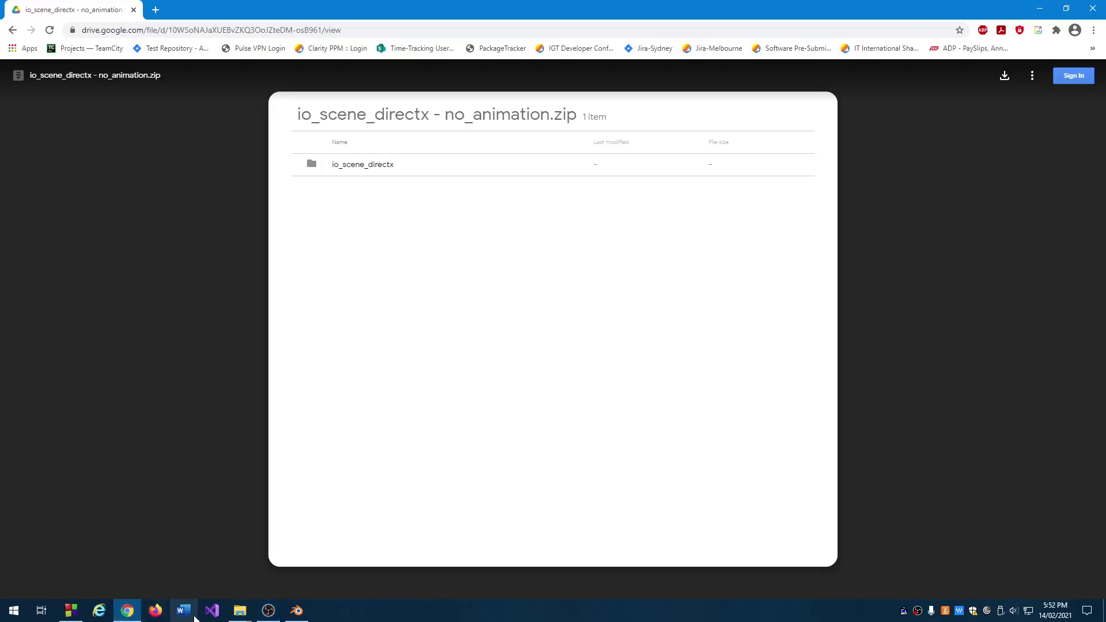
# Step: Launch Blender 2.80 Beta from the Windows taskbar
pyautogui.click(296, 611)
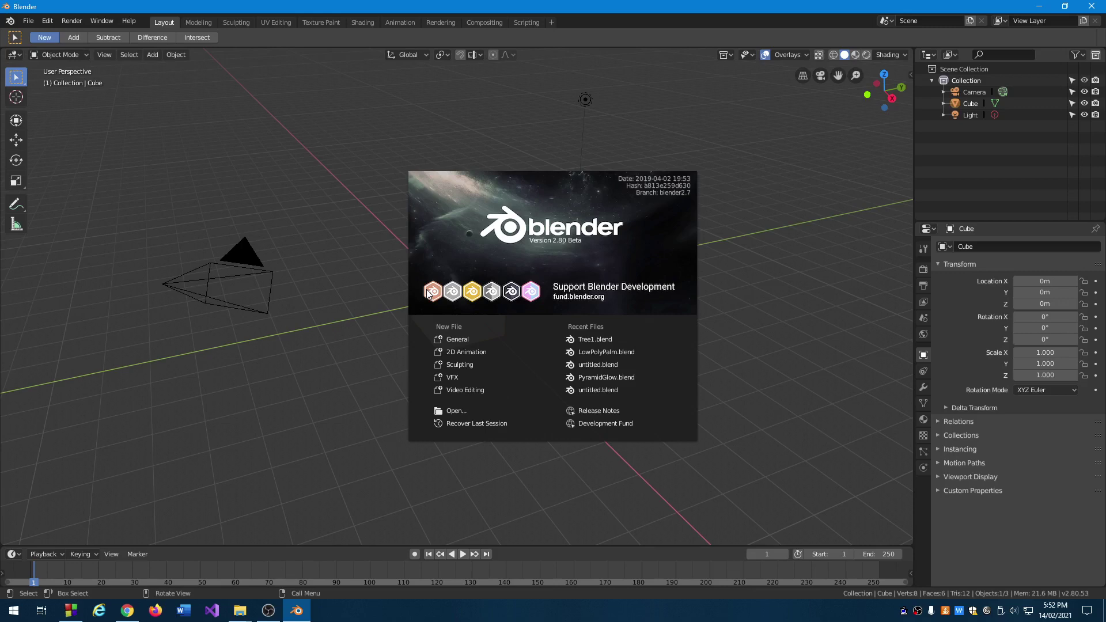
# Step: Dismiss the splash screen, orbit around the default cube, then close Blender
pyautogui.click(317, 163)
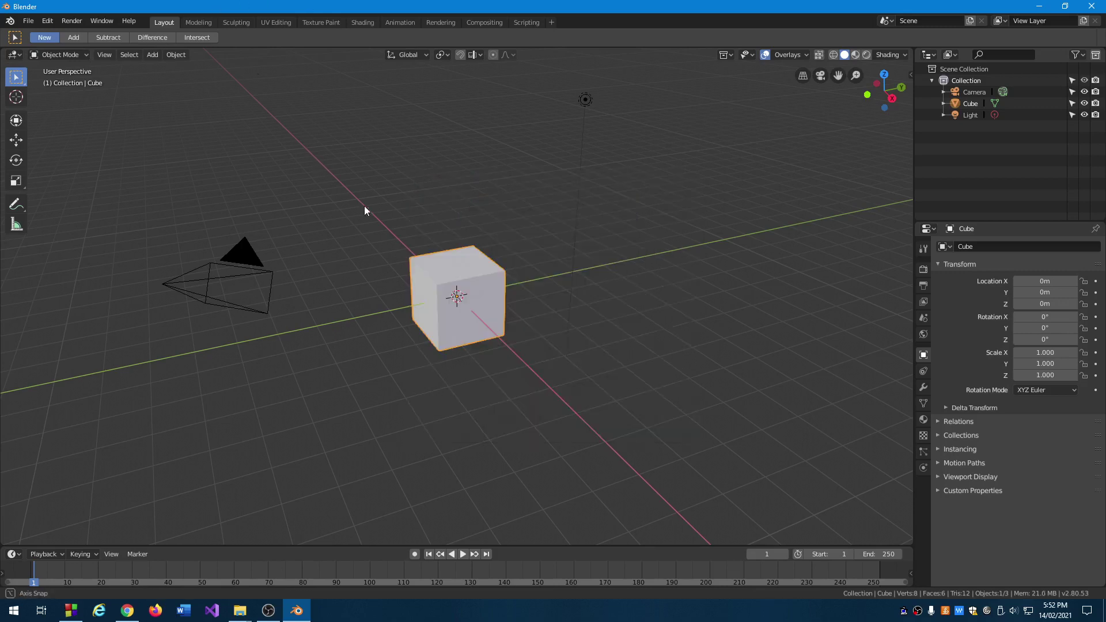
pyautogui.moveTo(364, 205); pyautogui.dragTo(443, 214, button='middle')
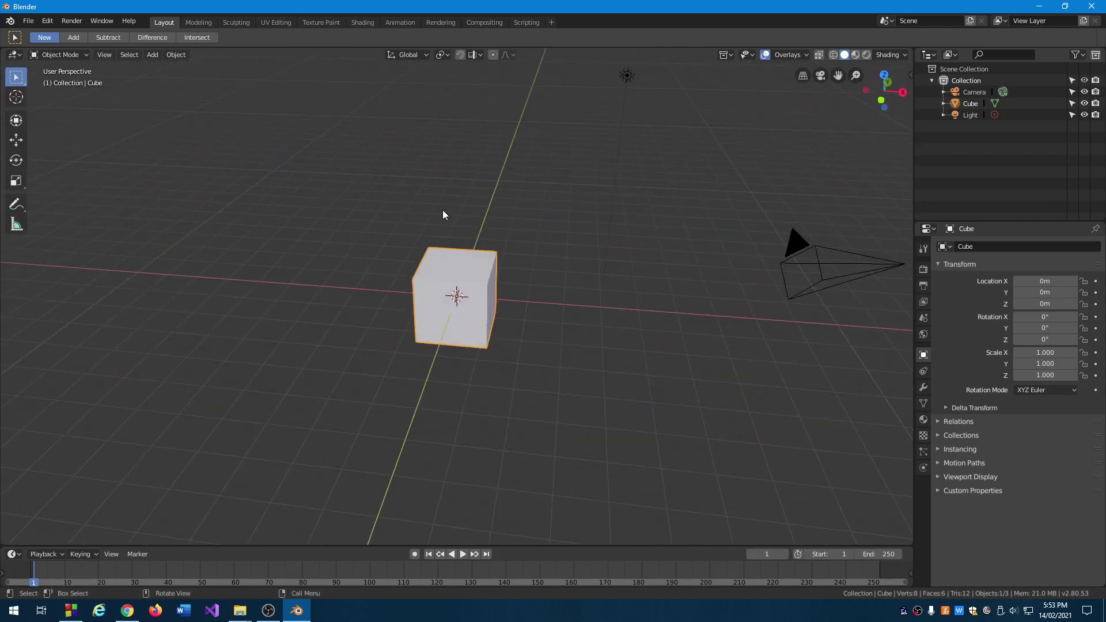
pyautogui.moveTo(514, 185); pyautogui.dragTo(634, 168, button='middle')
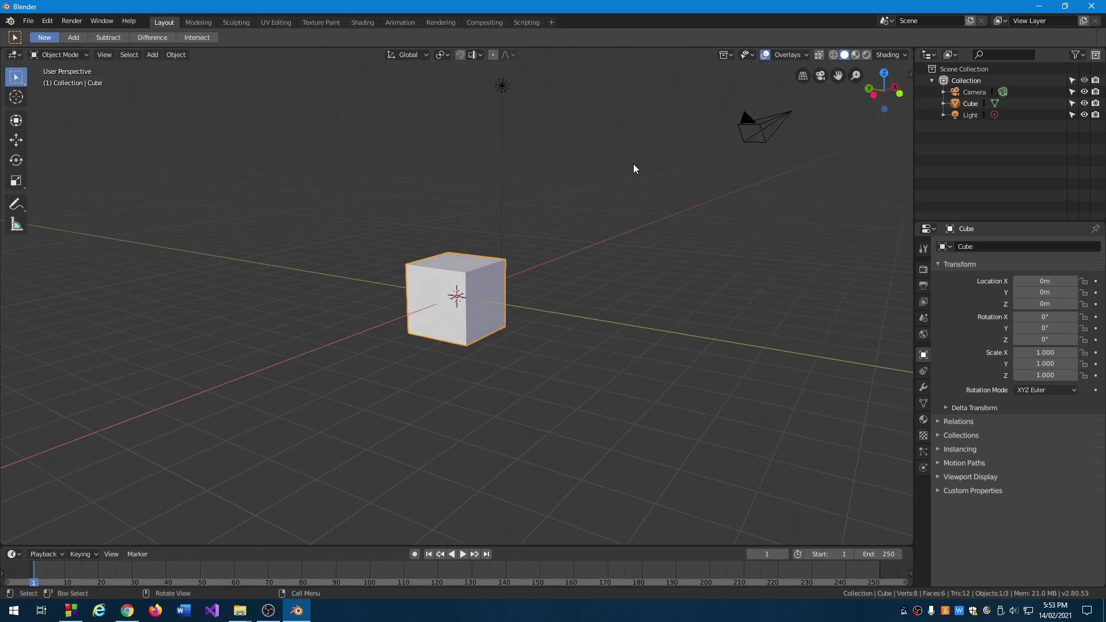
pyautogui.moveTo(591, 185); pyautogui.dragTo(430, 188, button='middle')
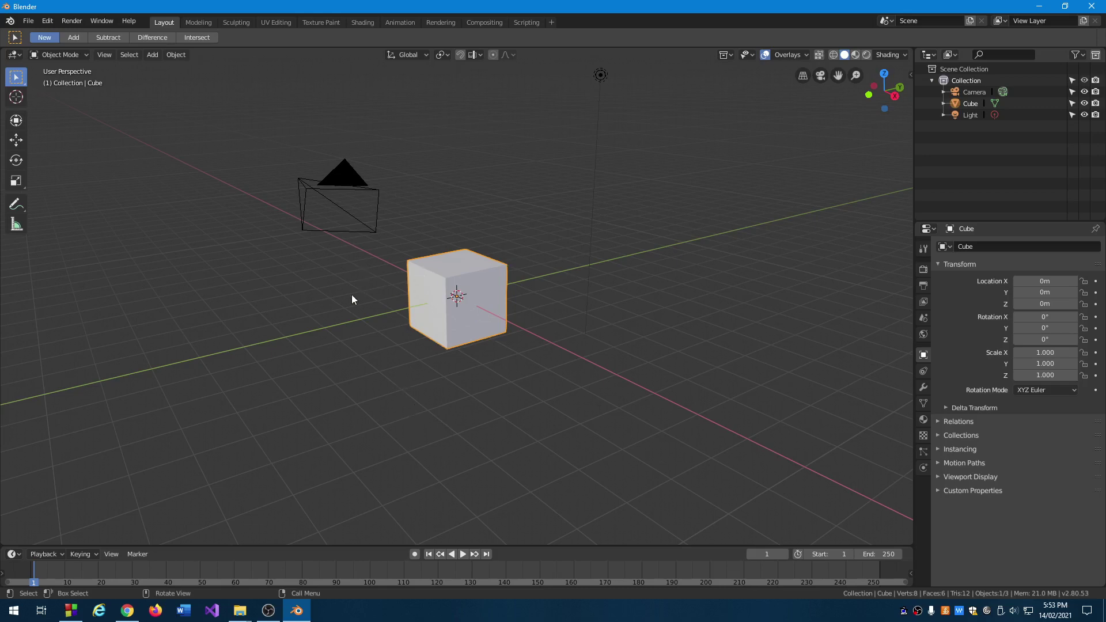
pyautogui.click(1091, 7)
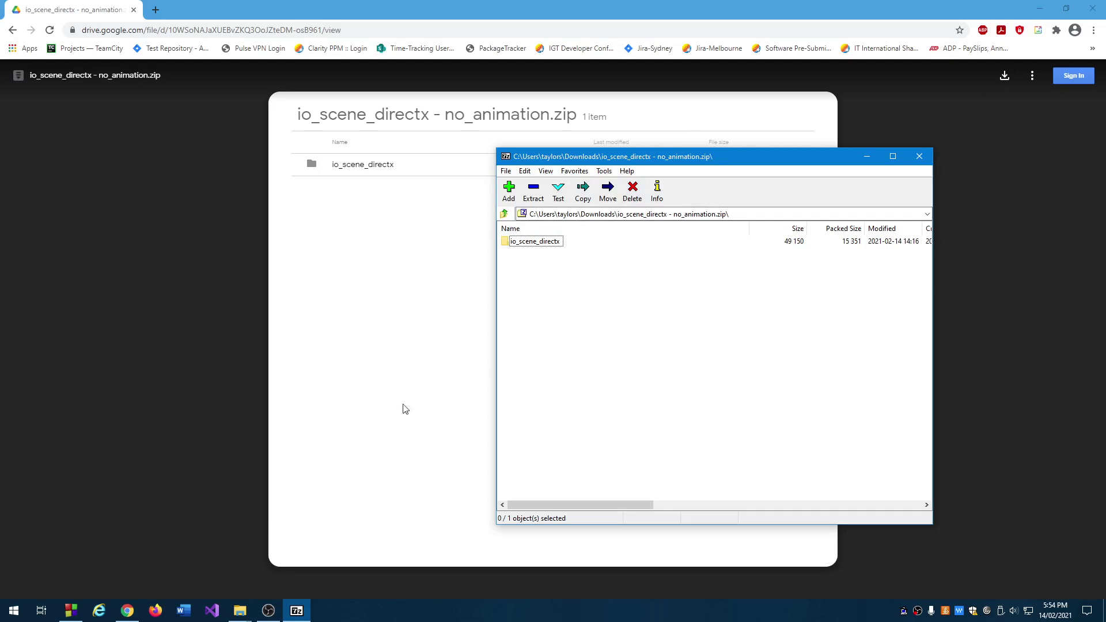
# Step: Copy the io_scene_directx folder from 7-Zip into Blender's 2.80\scripts\addons folder
pyautogui.click(240, 611)
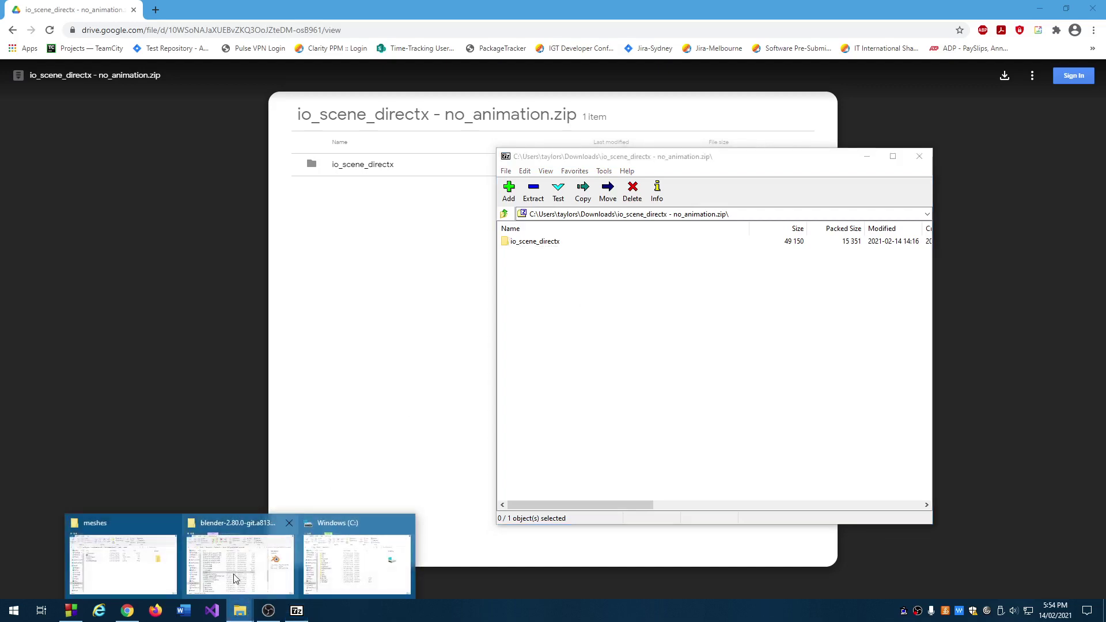
pyautogui.click(235, 578)
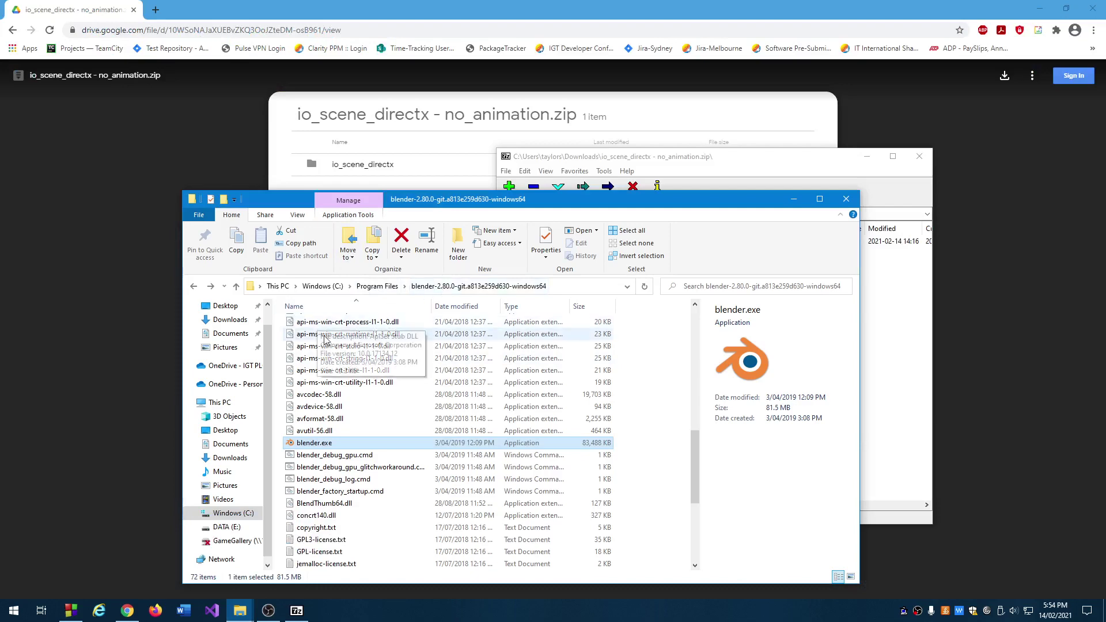
pyautogui.scroll(10, 324, 340)
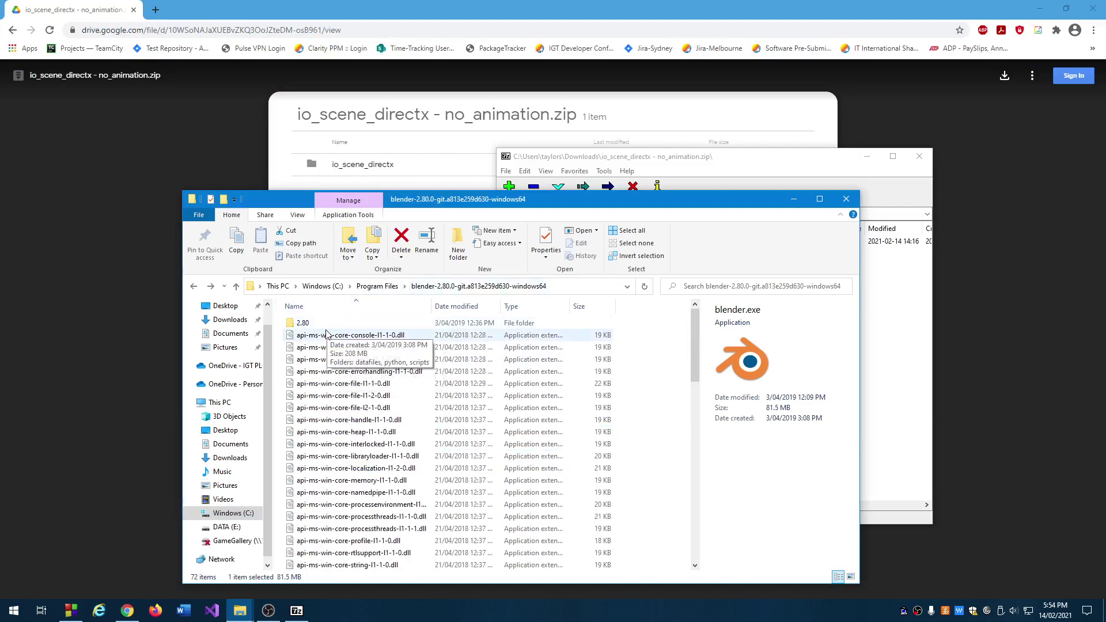
pyautogui.doubleClick(304, 323)
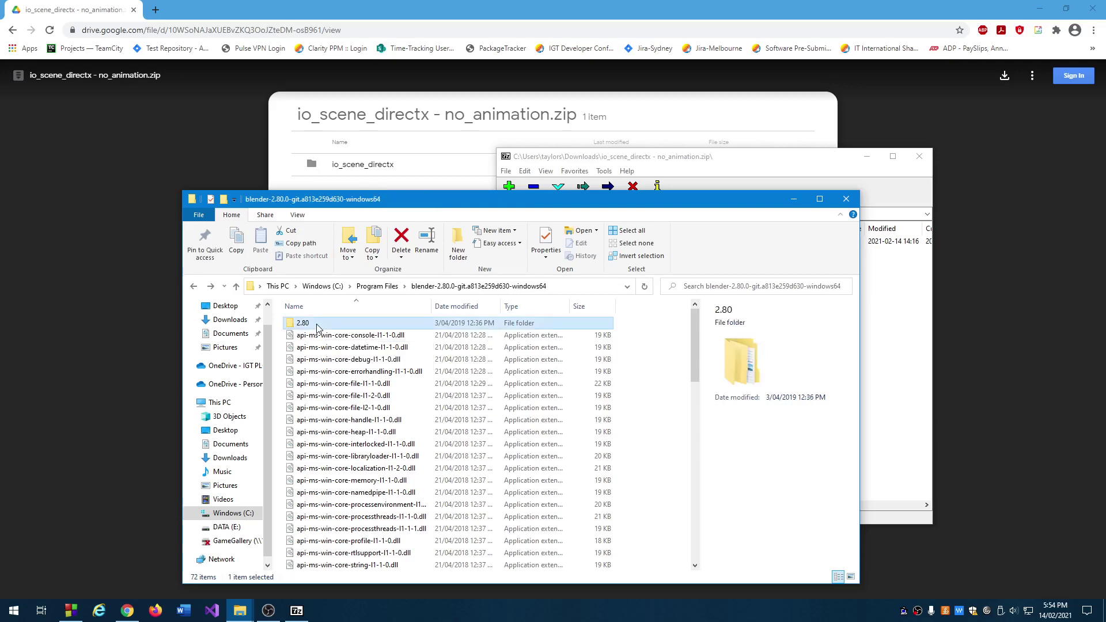
pyautogui.doubleClick(316, 353)
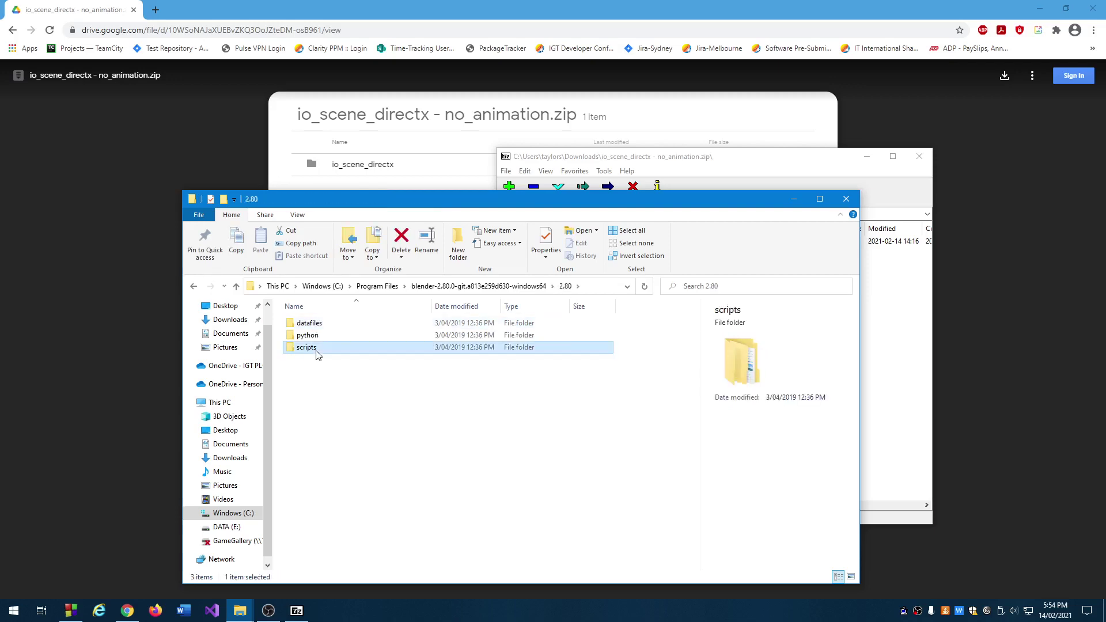
pyautogui.doubleClick(321, 325)
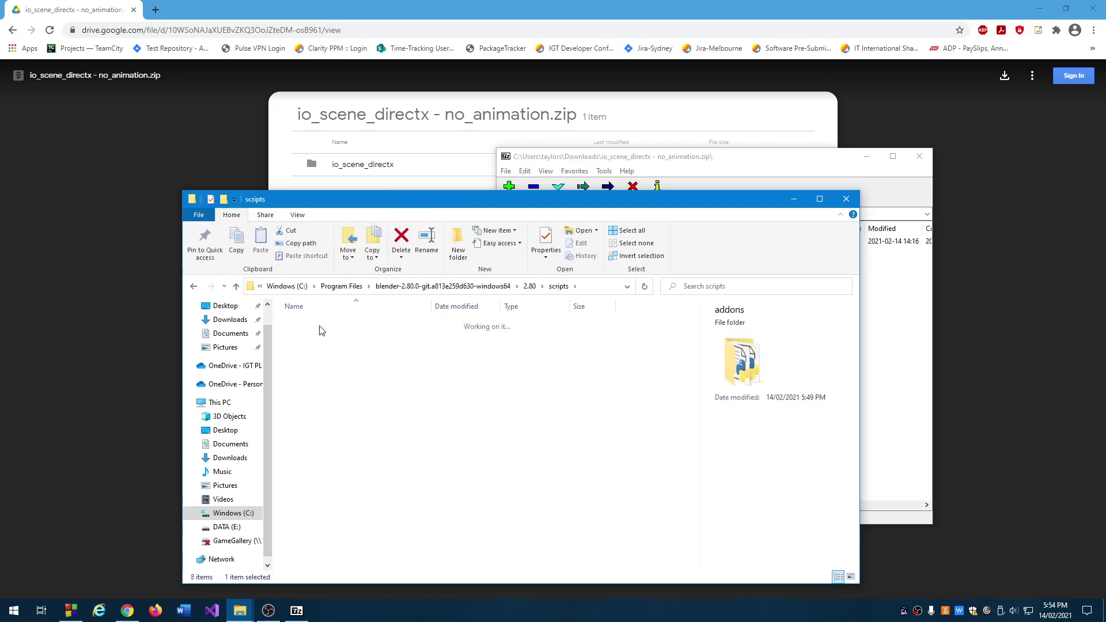
pyautogui.click(776, 168)
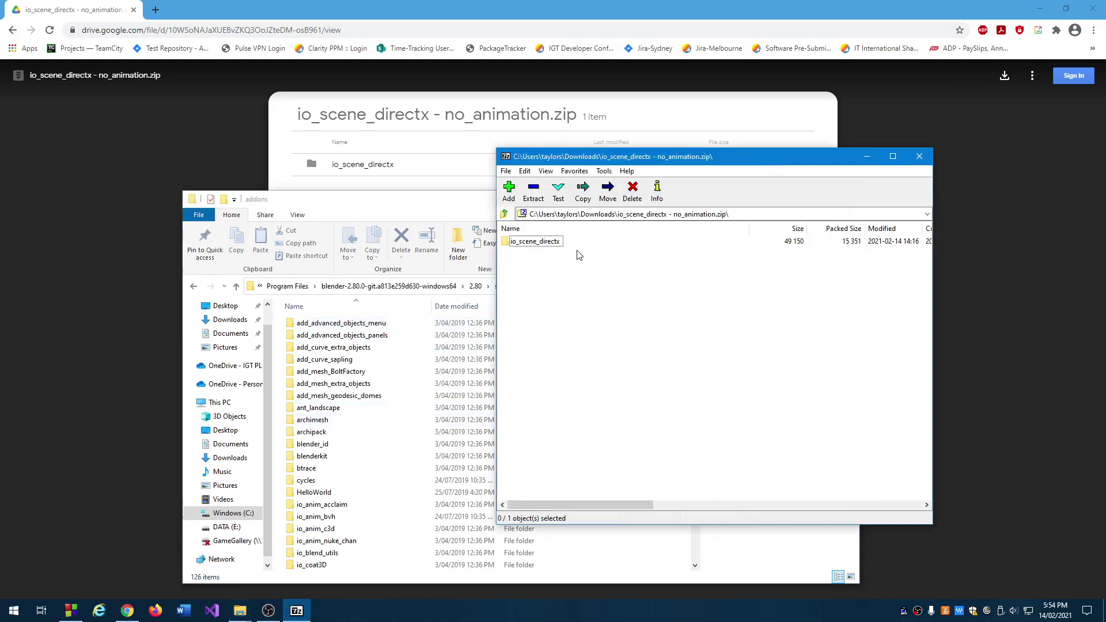
pyautogui.moveTo(547, 242); pyautogui.dragTo(634, 432)
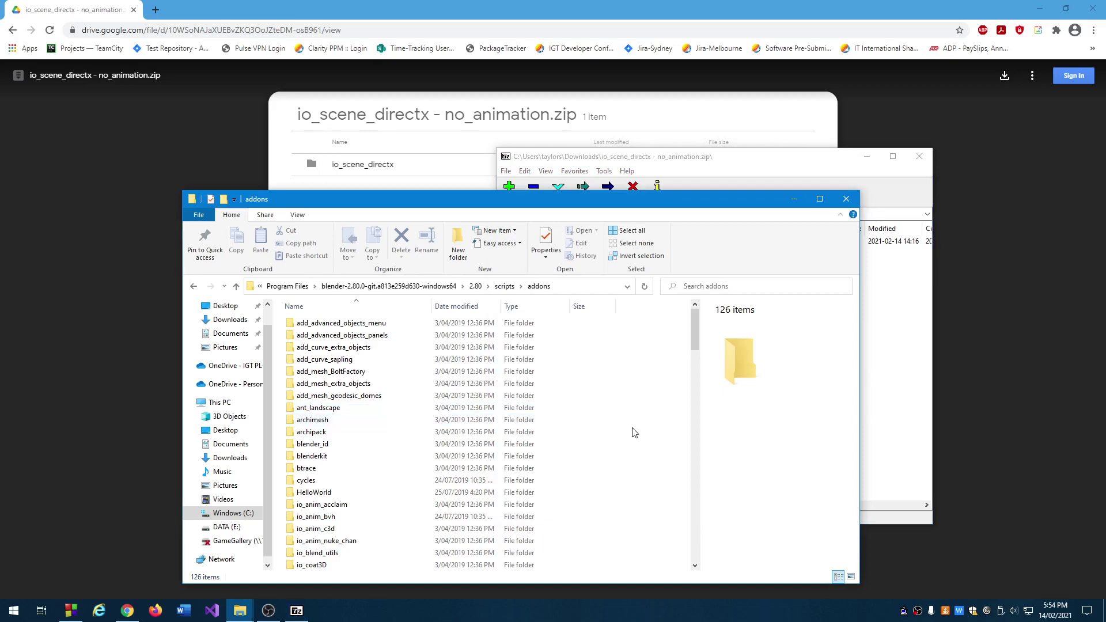
# Step: Return to the Blender program folder and bring up blender.exe's launch options
pyautogui.click(420, 287)
pyautogui.scroll(-10, 363, 405)
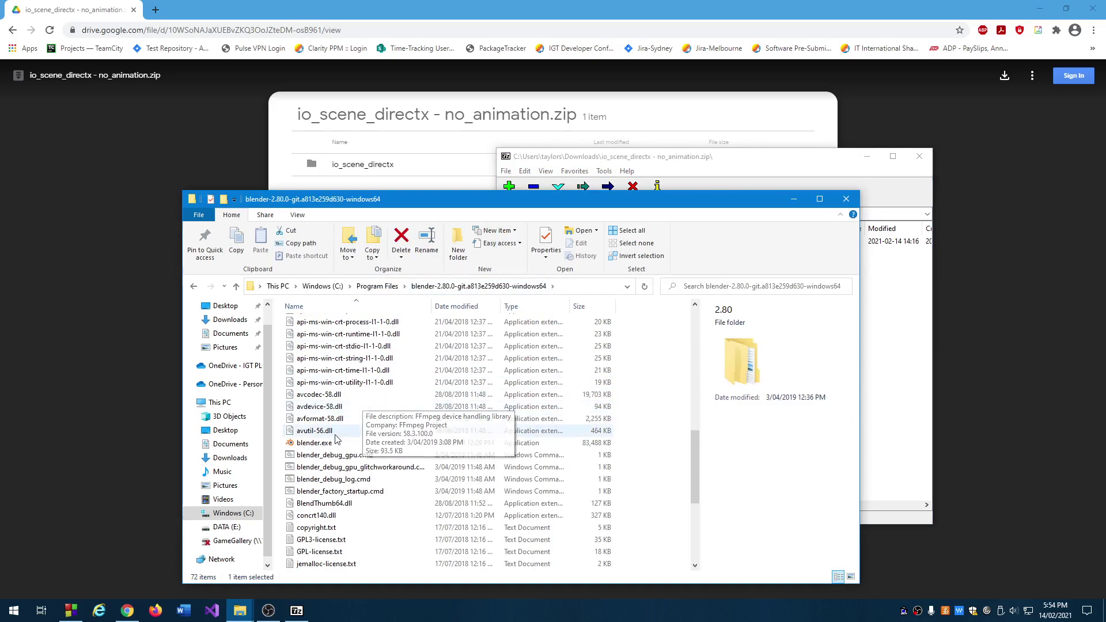
pyautogui.click(322, 443)
pyautogui.rightClick(329, 446)
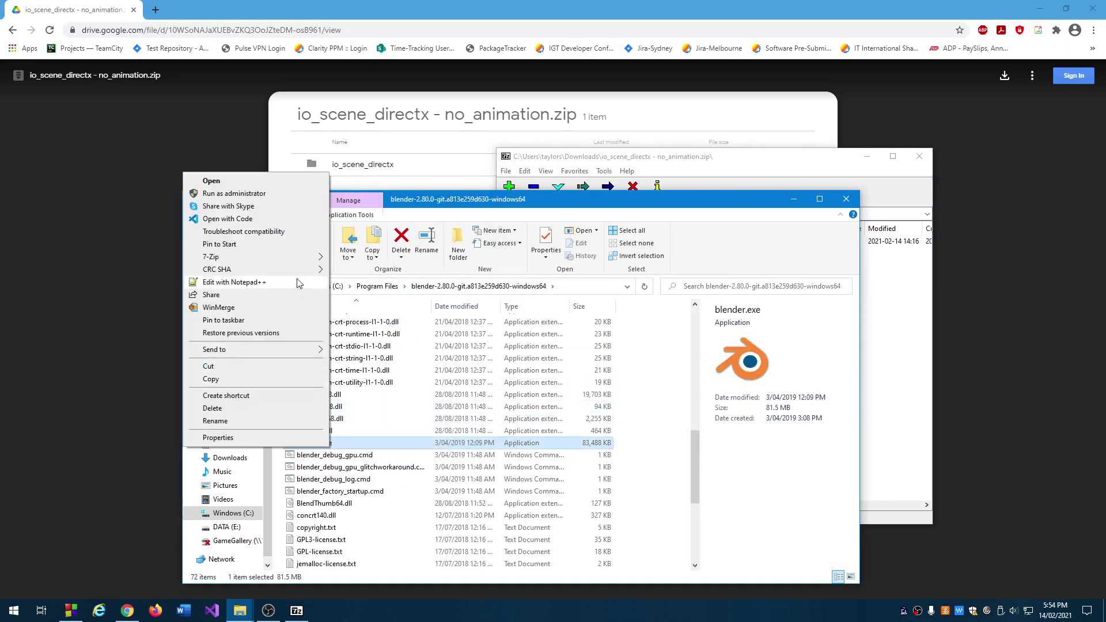
# Step: Run Blender as administrator and open Tree1.blend from File > Open Recent
pyautogui.click(272, 193)
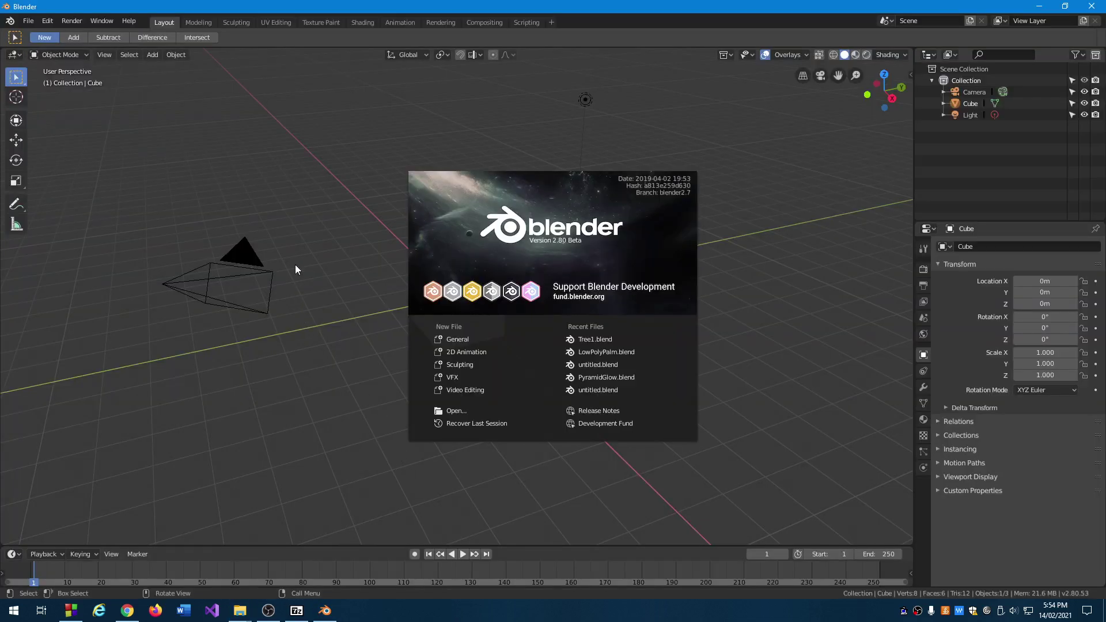
pyautogui.click(298, 249)
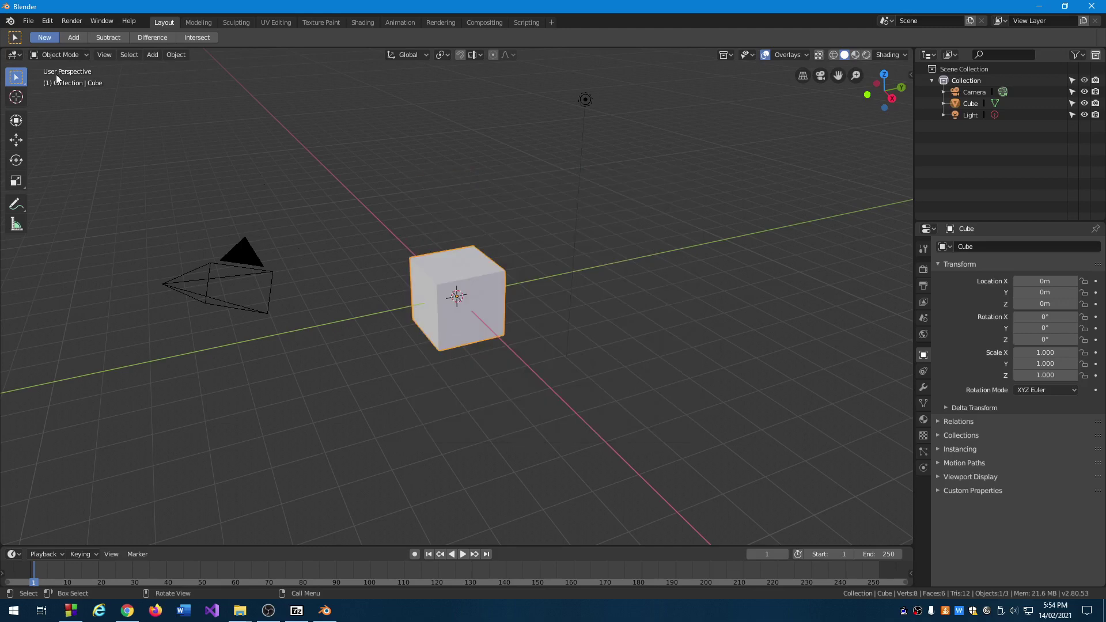
pyautogui.click(32, 22)
pyautogui.moveTo(65, 245)
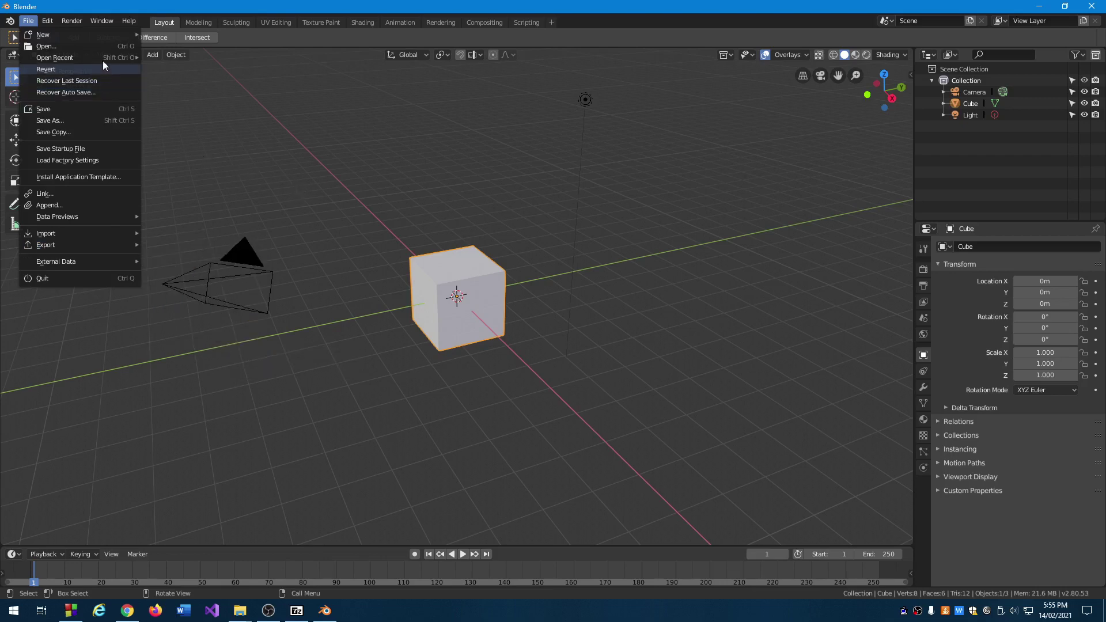
pyautogui.moveTo(102, 57)
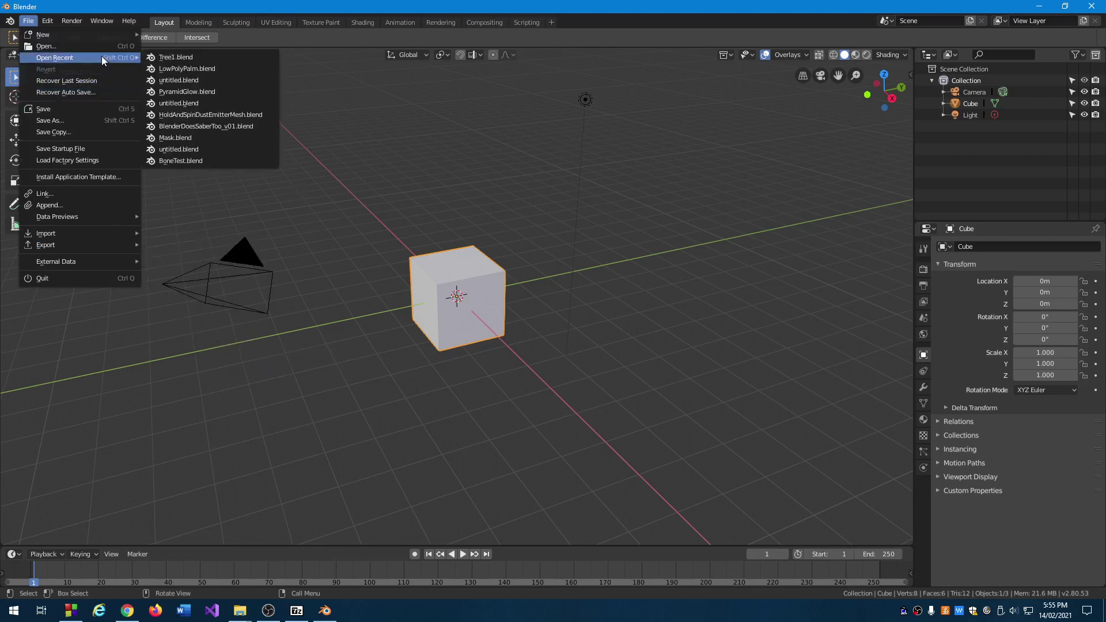
pyautogui.click(157, 59)
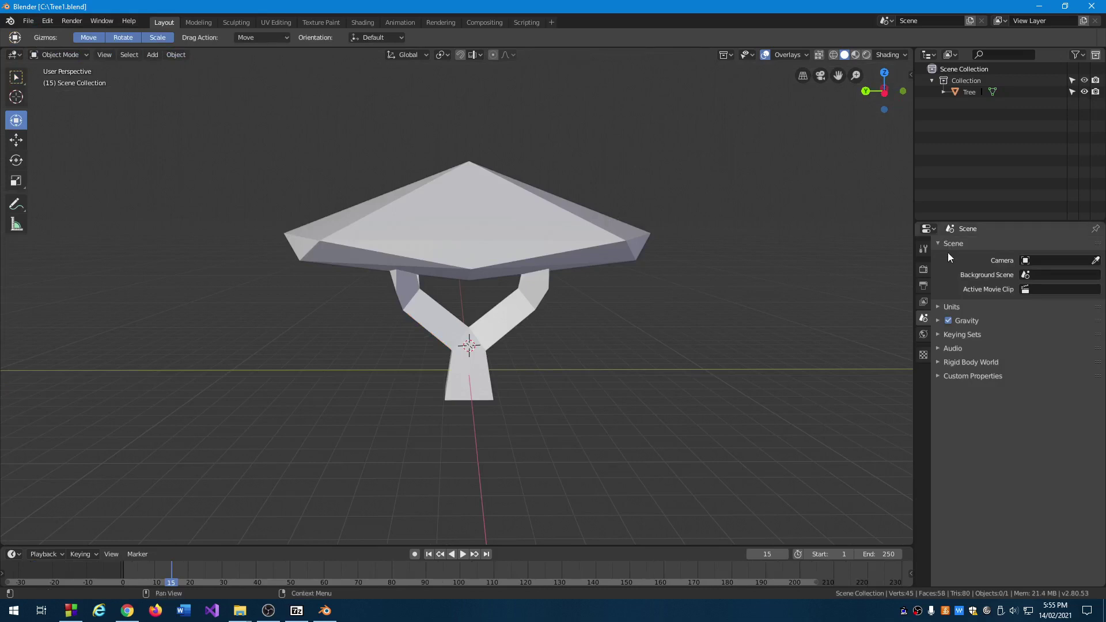
# Step: Check the Cycles/OSL render settings, preview the tree in Rendered shading, and go to Modeling
pyautogui.click(923, 270)
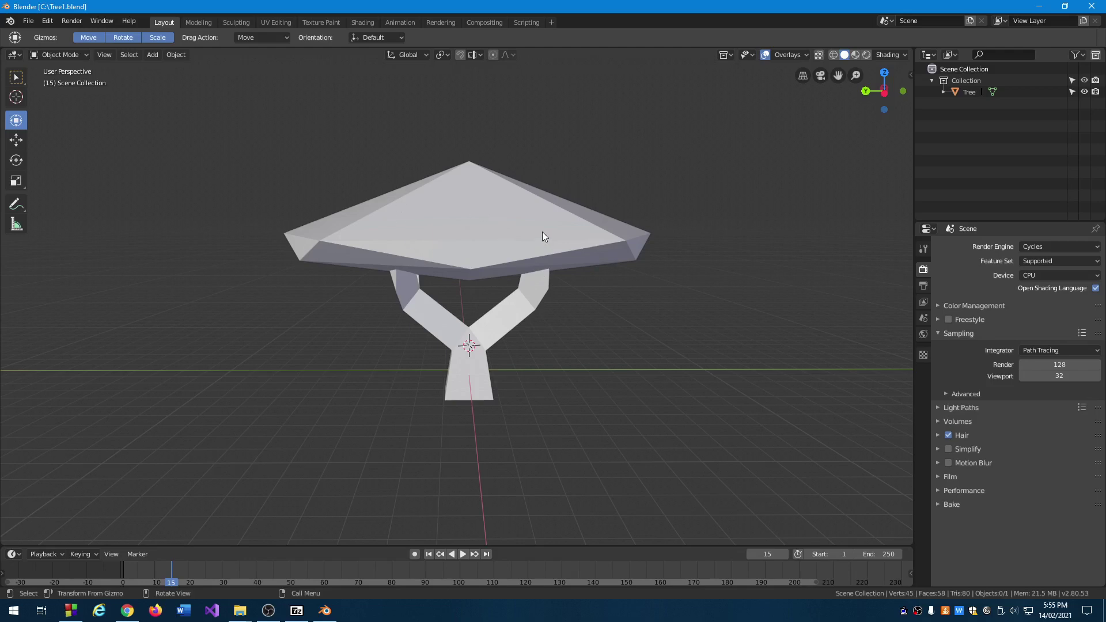
pyautogui.moveTo(523, 227)
pyautogui.mouseDown(button='middle')
pyautogui.moveTo(506, 240)
pyautogui.moveTo(583, 240)
pyautogui.moveTo(537, 239)
pyautogui.mouseUp(button='middle')
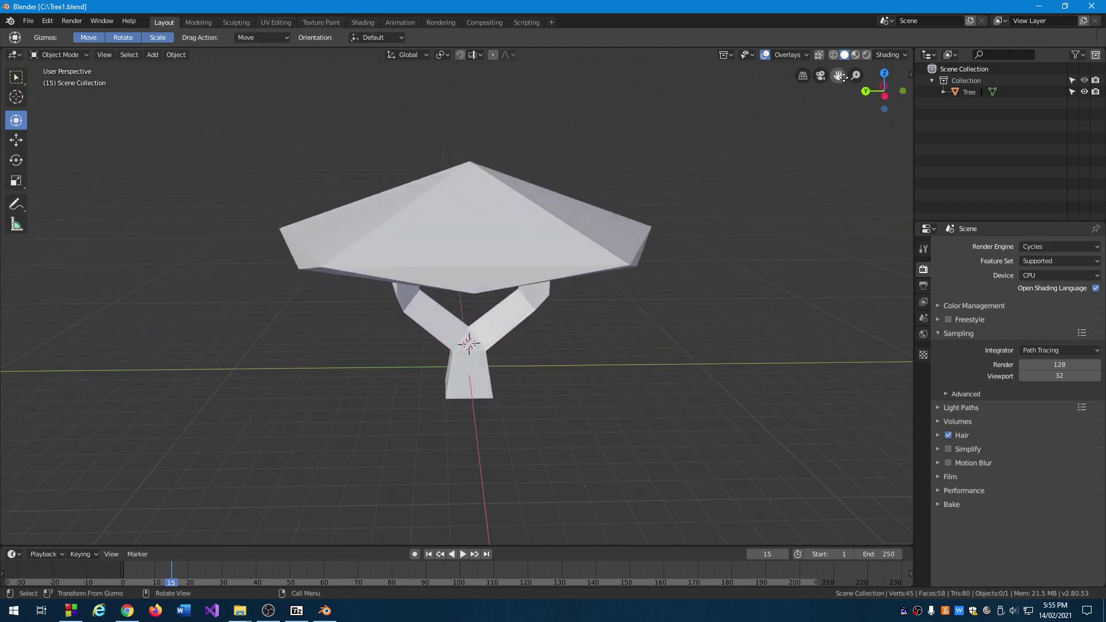
pyautogui.click(868, 56)
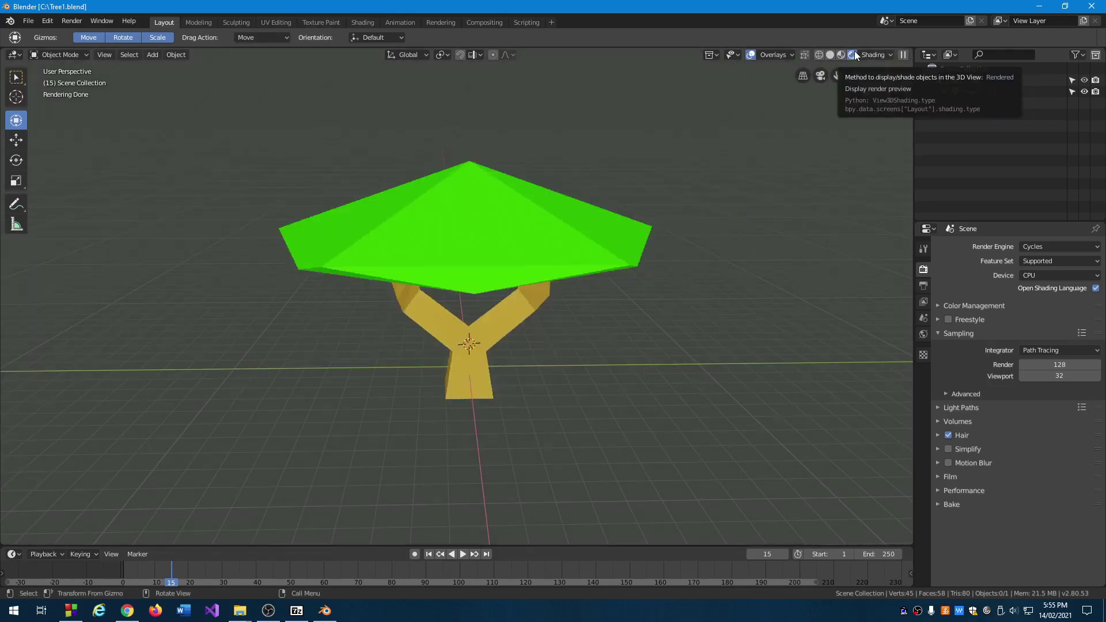
pyautogui.click(203, 23)
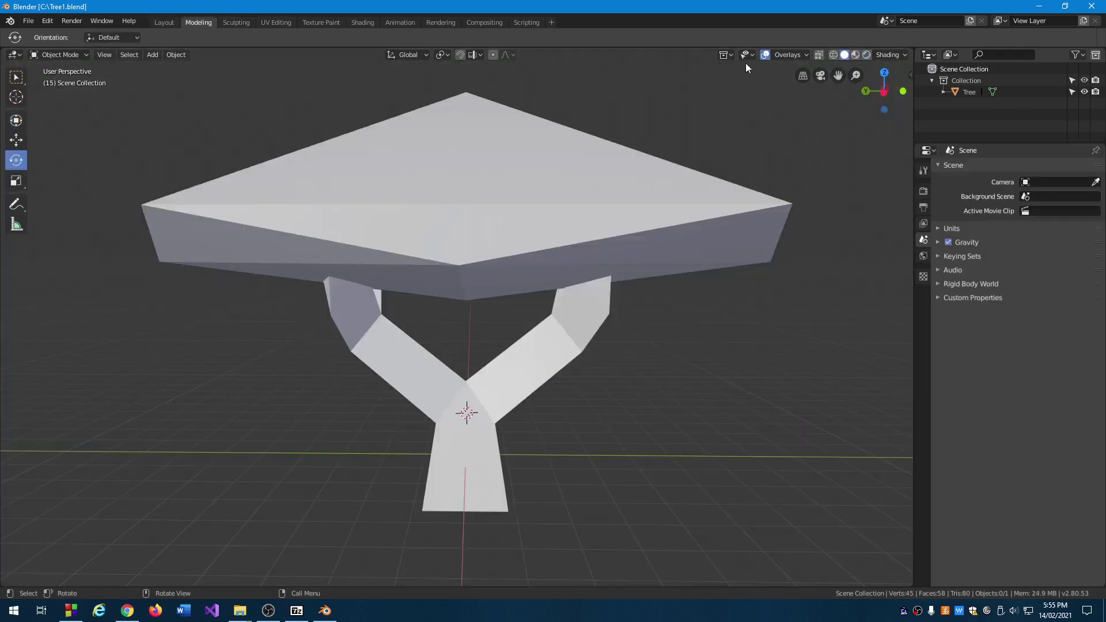
# Step: Preview the tree with rendered shading, select it, and show its Brown/Green material settings
pyautogui.click(866, 57)
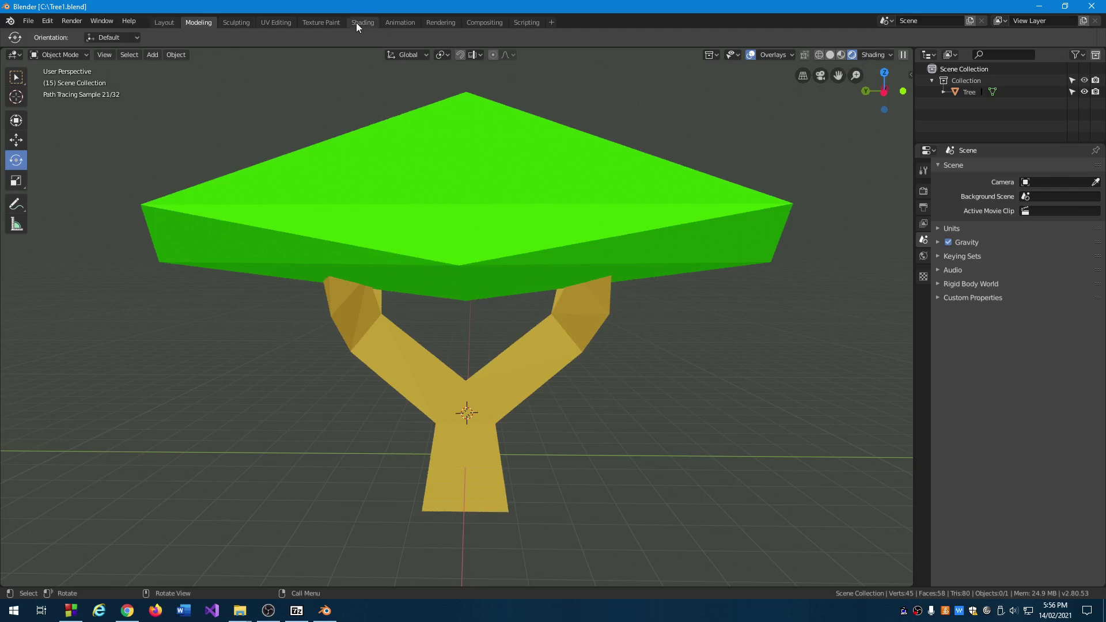
pyautogui.click(358, 22)
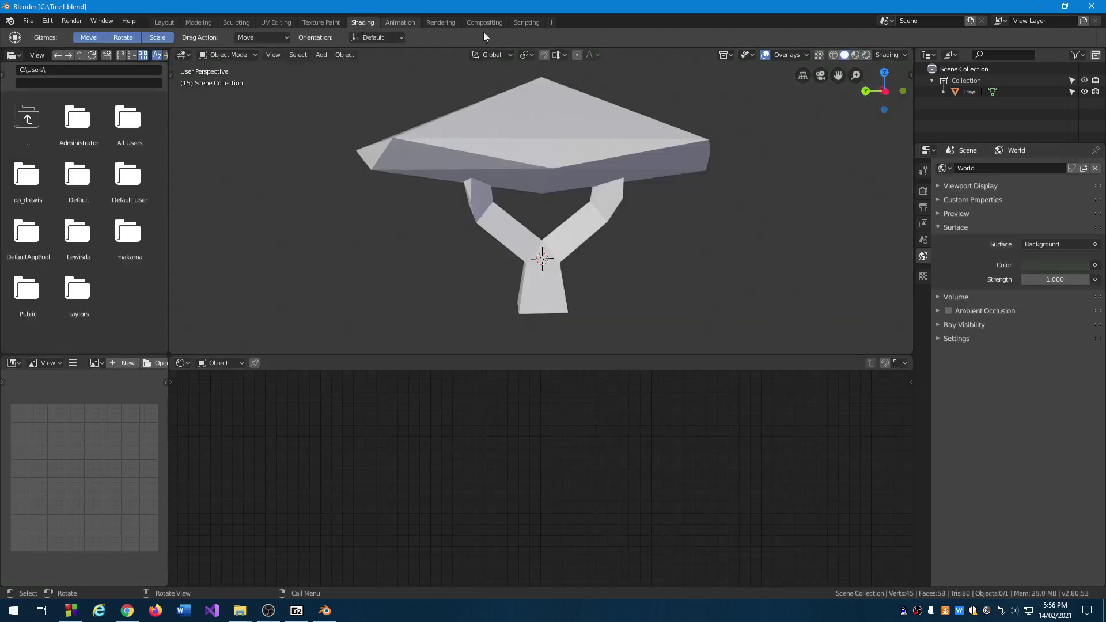
pyautogui.click(865, 60)
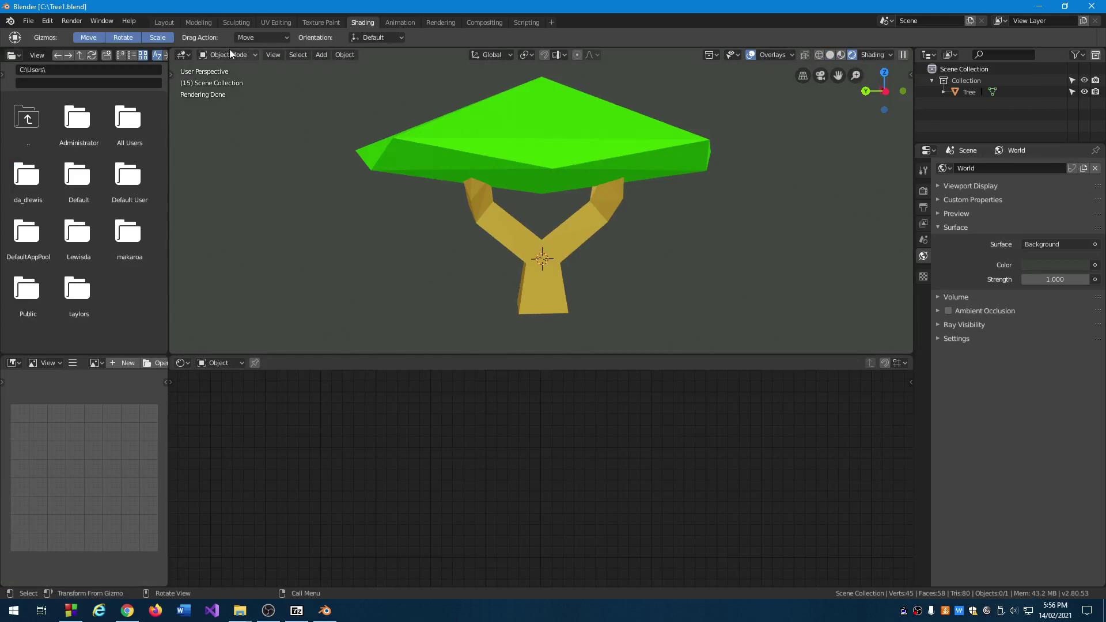
pyautogui.click(205, 20)
pyautogui.click(489, 157)
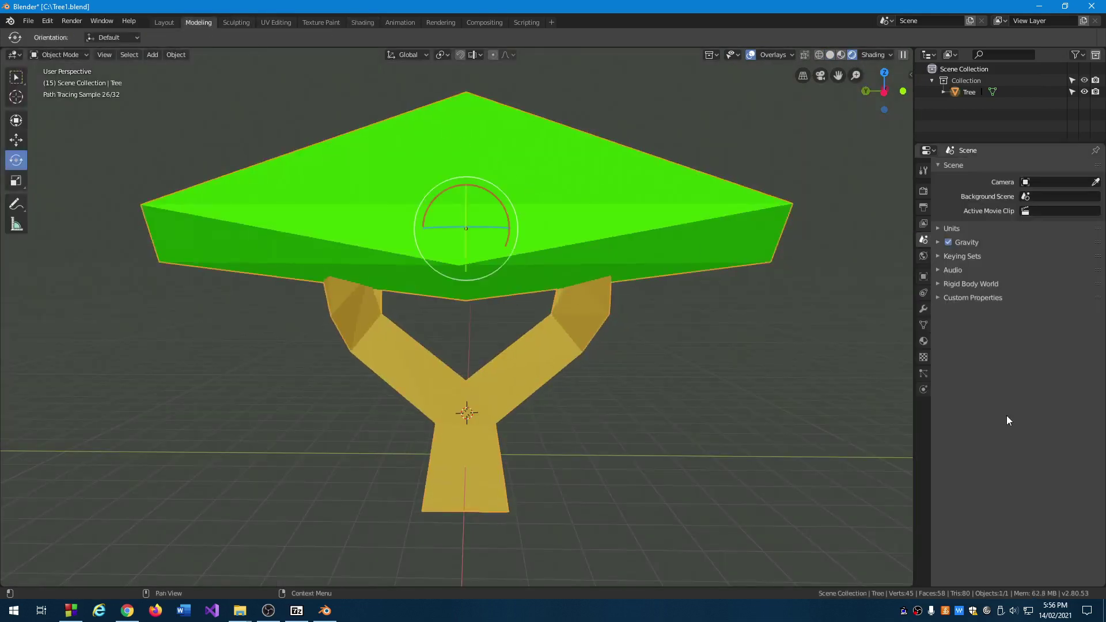
pyautogui.click(925, 341)
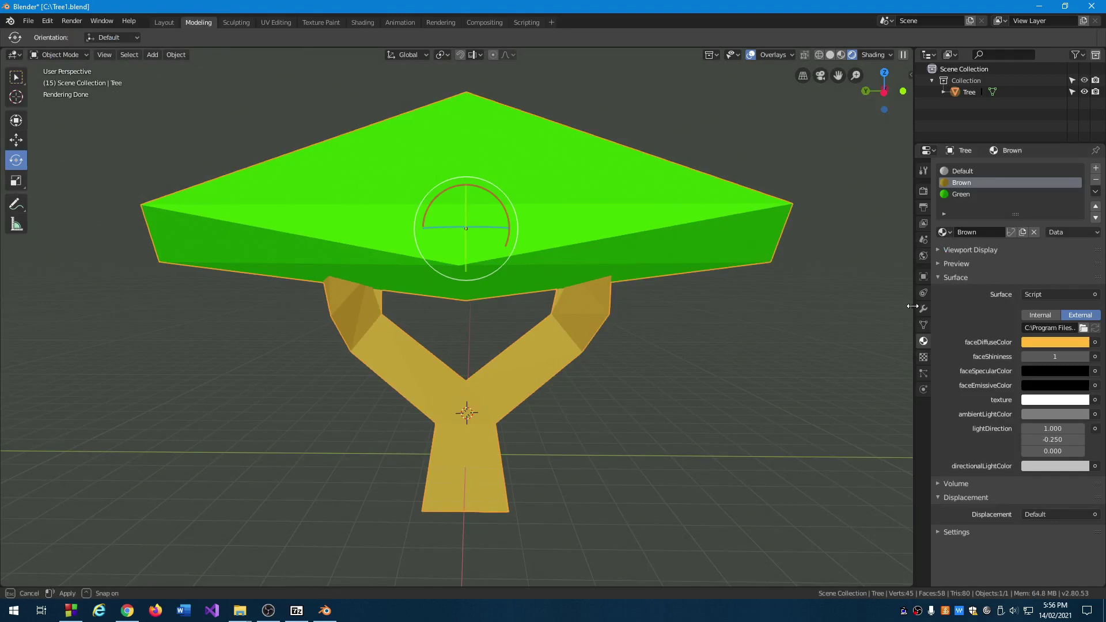
# Step: Widen the Properties panel to review Brown's Phong script, then return to the Layout workspace
pyautogui.moveTo(915, 311); pyautogui.dragTo(851, 311)
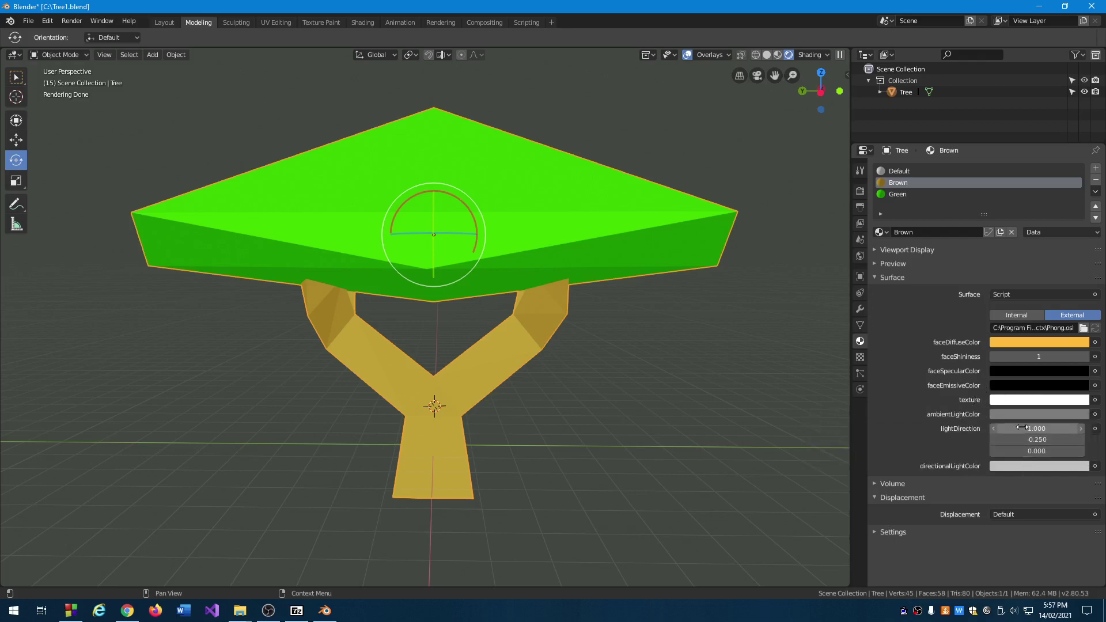
pyautogui.moveTo(702, 382)
pyautogui.mouseDown(button='middle')
pyautogui.moveTo(573, 382)
pyautogui.moveTo(720, 394)
pyautogui.moveTo(692, 390)
pyautogui.moveTo(700, 385)
pyautogui.mouseUp(button='middle')
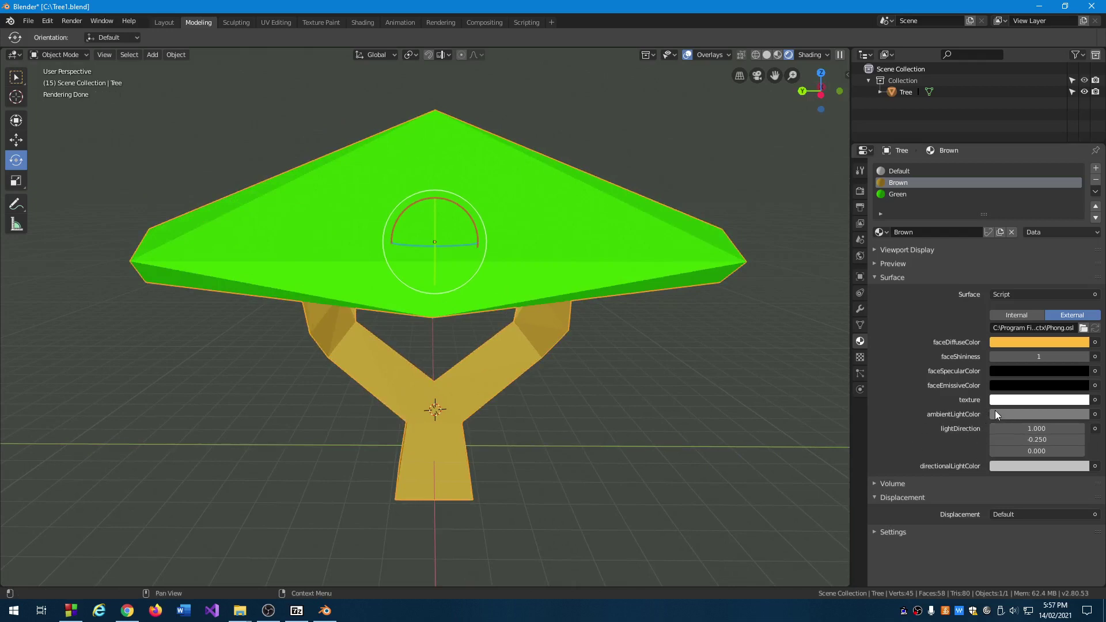
pyautogui.scroll(-3, 524, 308)
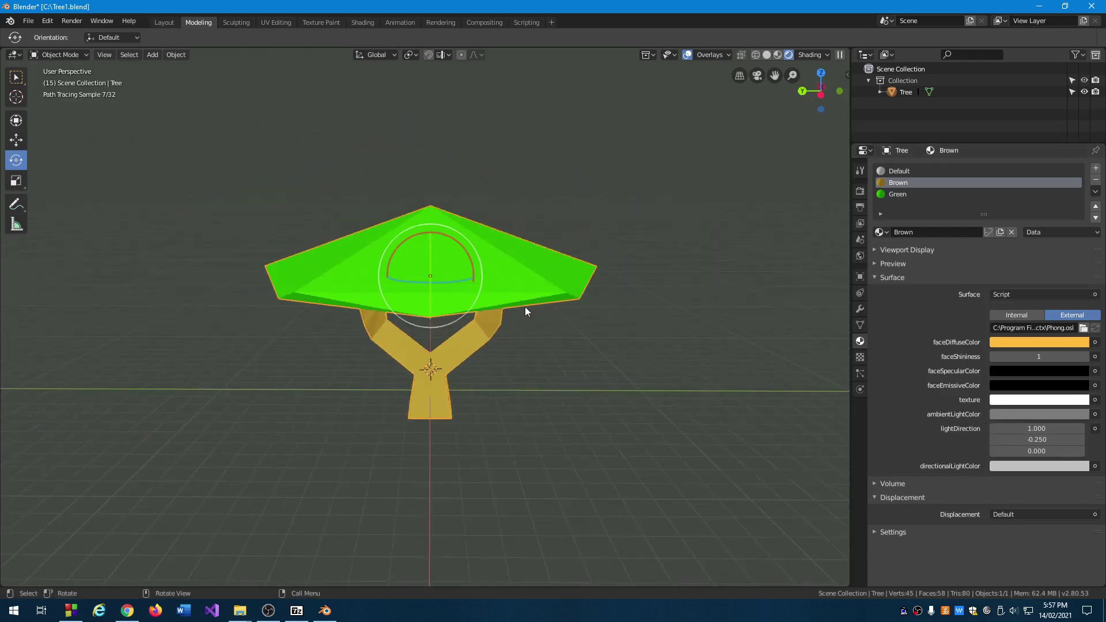
pyautogui.scroll(2, 524, 308)
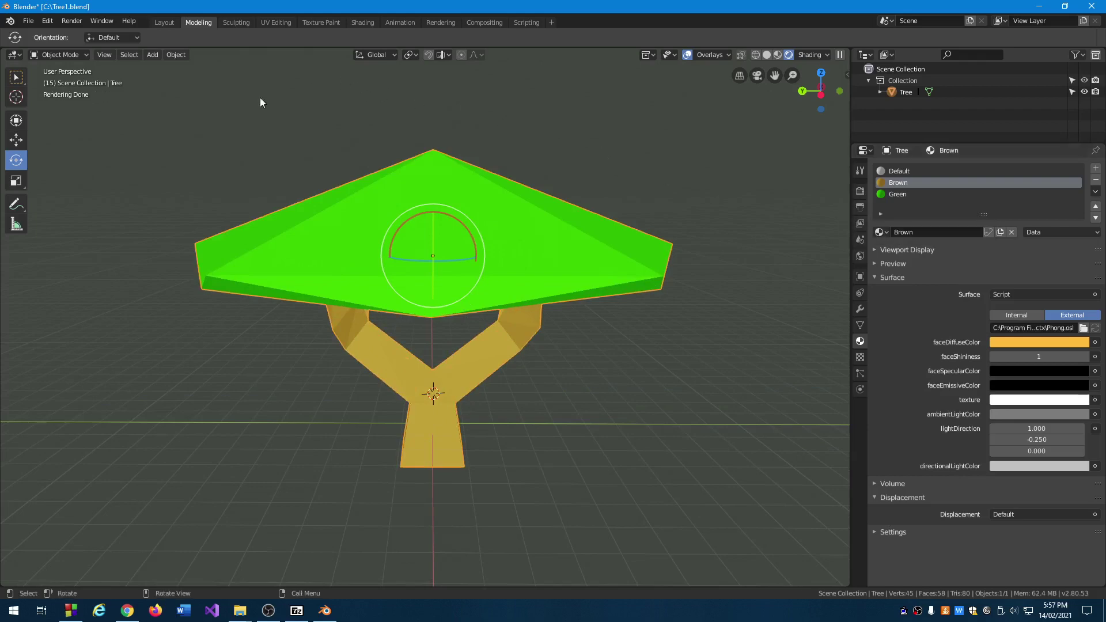
pyautogui.click(170, 22)
# Step: Deselect the tree and add a mesh Plane to the scene
pyautogui.click(308, 89)
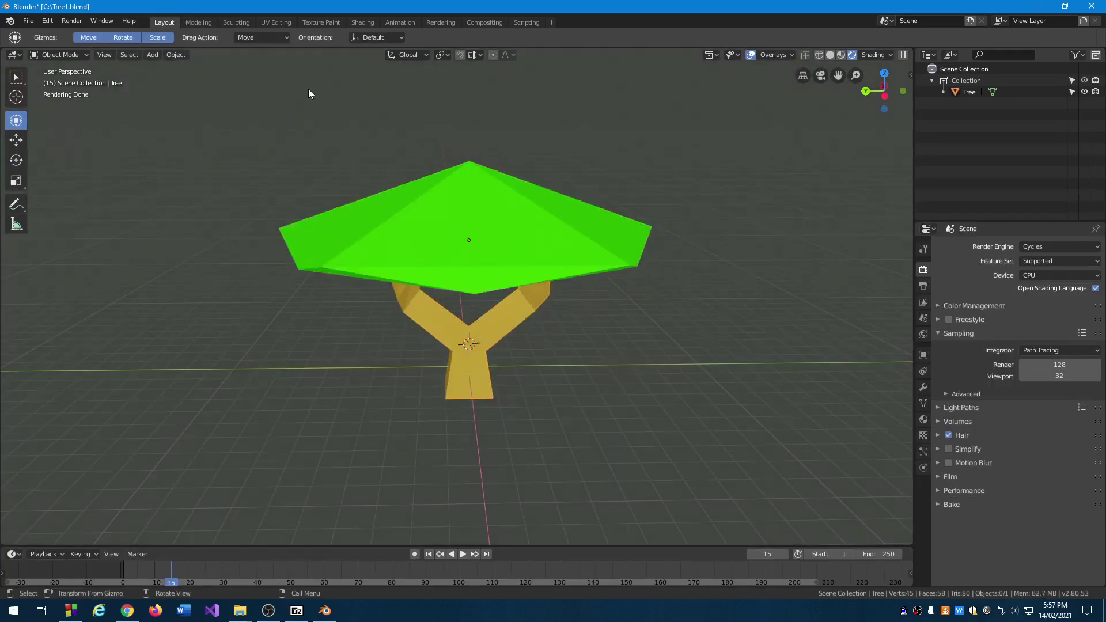
pyautogui.click(153, 56)
pyautogui.moveTo(156, 66)
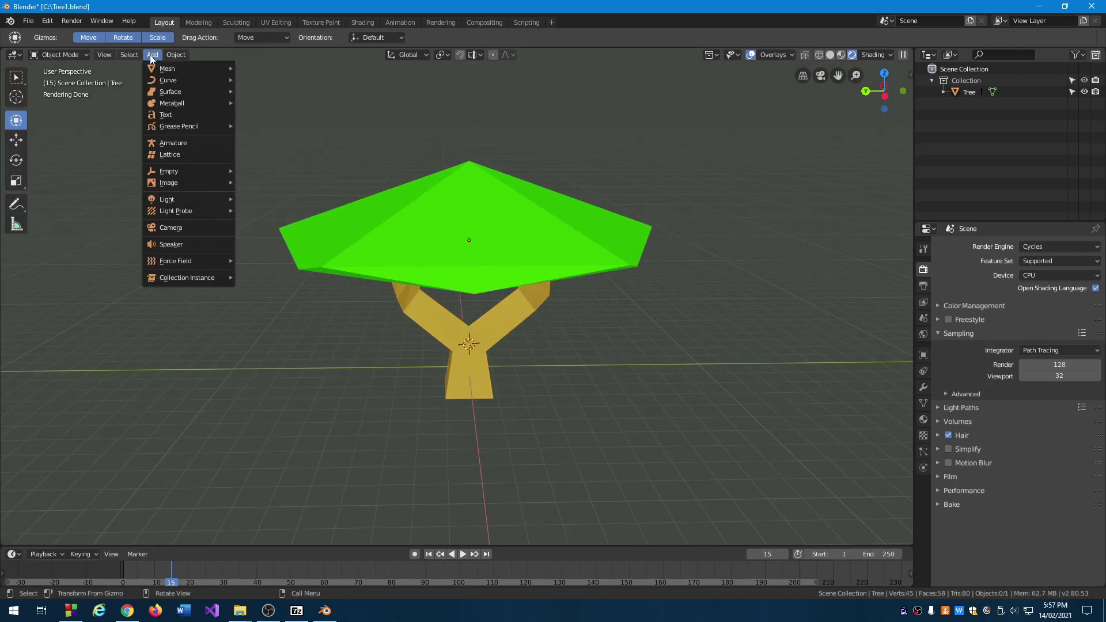
pyautogui.click(245, 71)
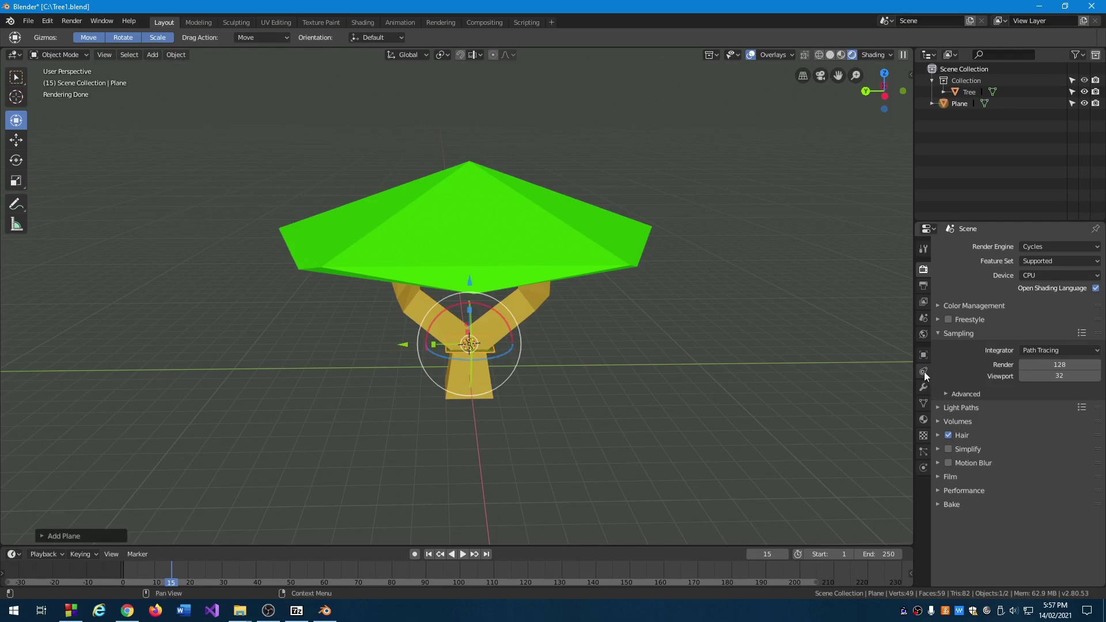
# Step: Set the Plane's location to 0, 0, 0 and its X rotation to 0
pyautogui.click(925, 355)
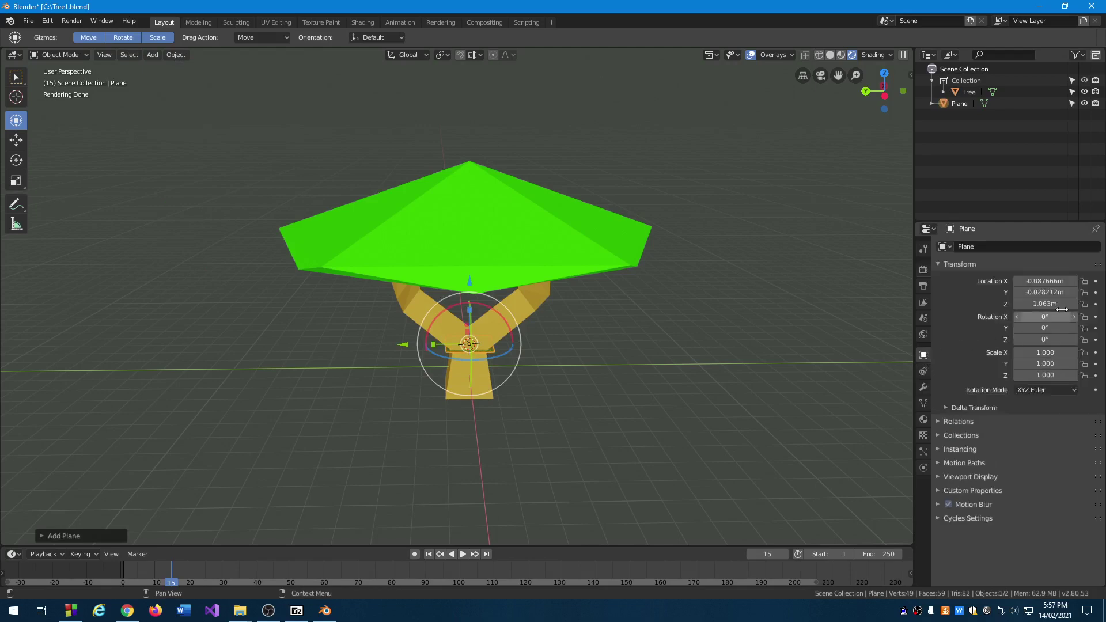
pyautogui.click(1069, 284)
pyautogui.write('0')
pyautogui.press('Tab')
pyautogui.write('0')
pyautogui.press('Tab')
pyautogui.write('0')
pyautogui.press('Tab')
pyautogui.press('Return')
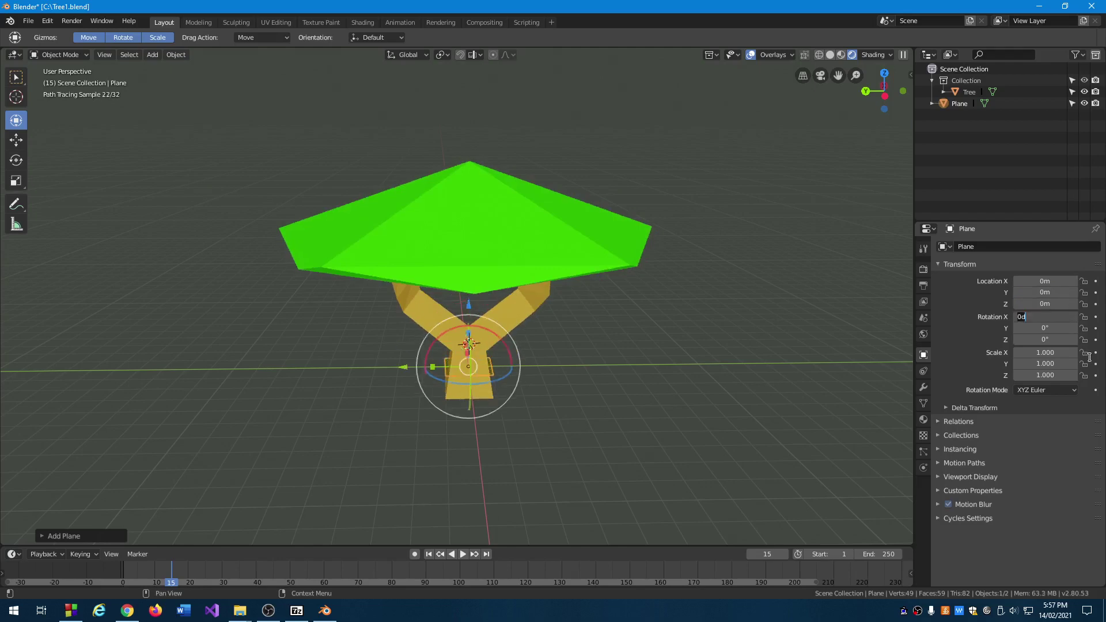
# Step: Scale the Plane to 10 on X, Y and Z
pyautogui.click(1060, 352)
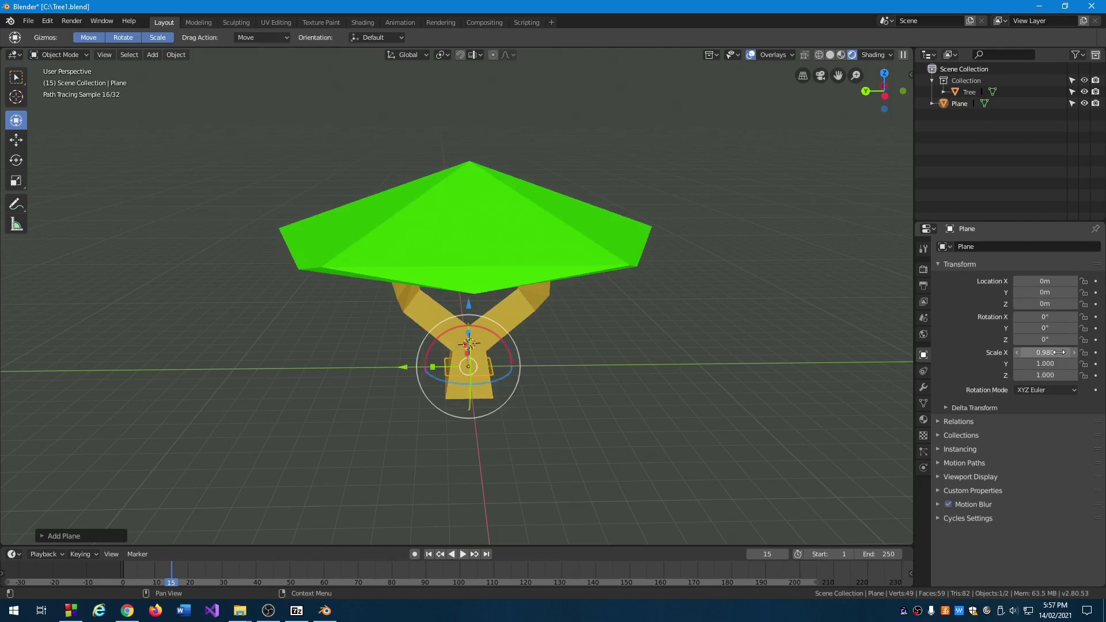
pyautogui.write('10')
pyautogui.press('Tab')
pyautogui.write('10')
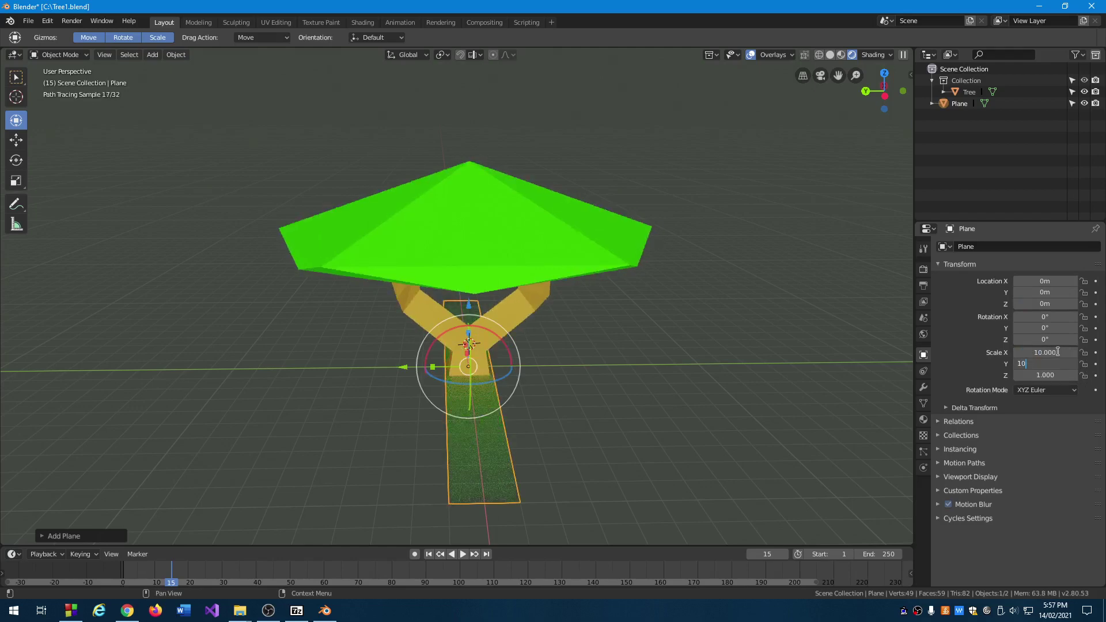
pyautogui.press('Tab')
pyautogui.write('10')
pyautogui.press('Return')
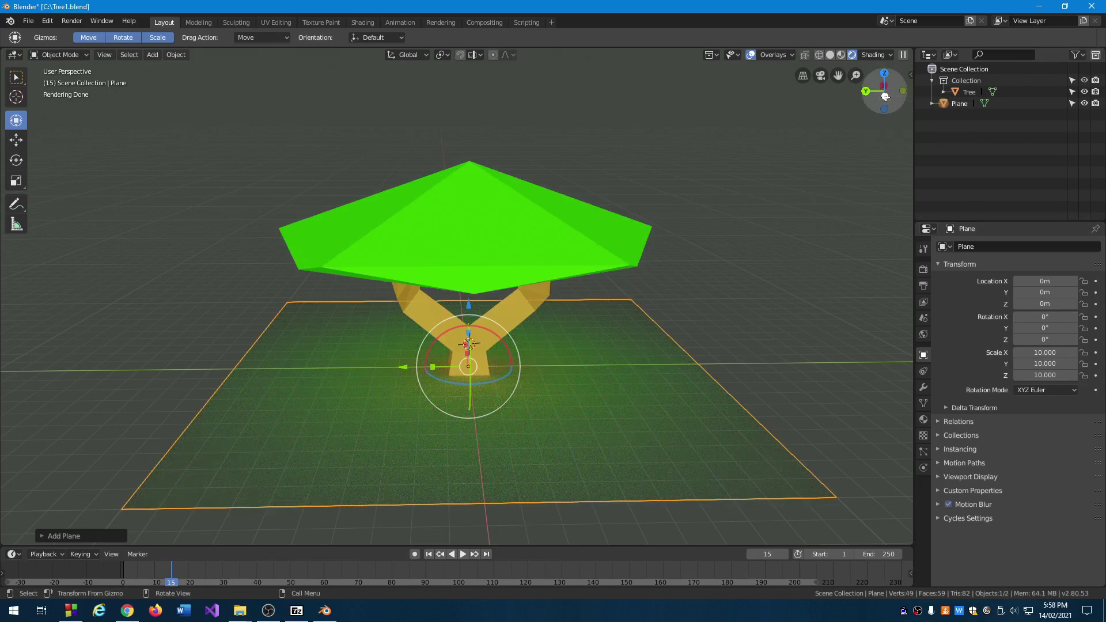
# Step: From a side view, drag the Plane down to Z −0.9861 m at the trunk's base
pyautogui.click(884, 96)
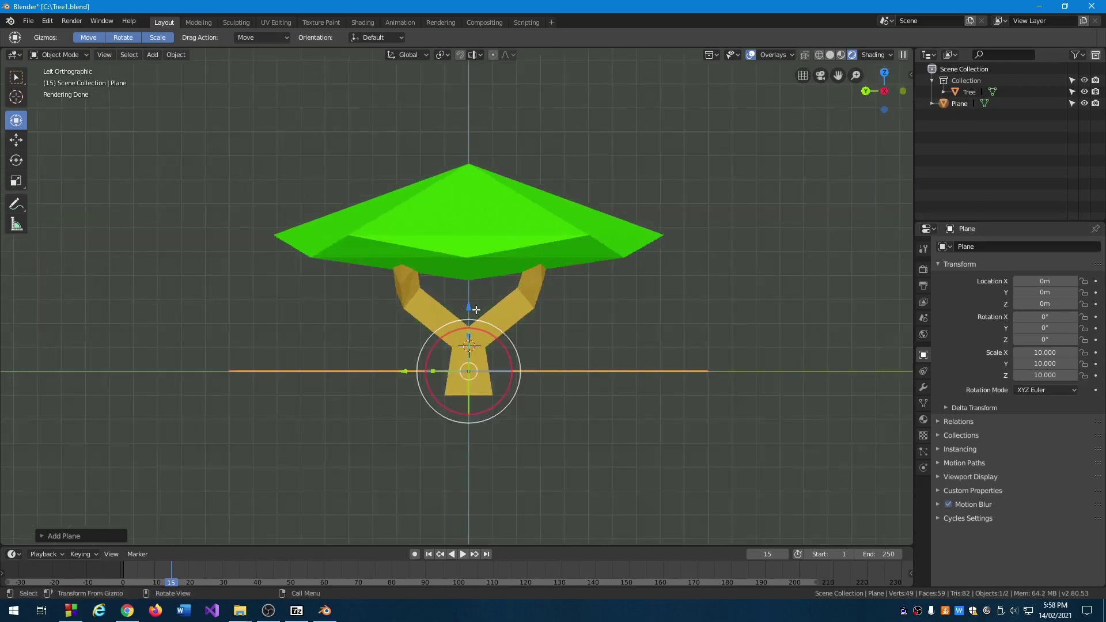
pyautogui.moveTo(470, 310); pyautogui.dragTo(474, 332)
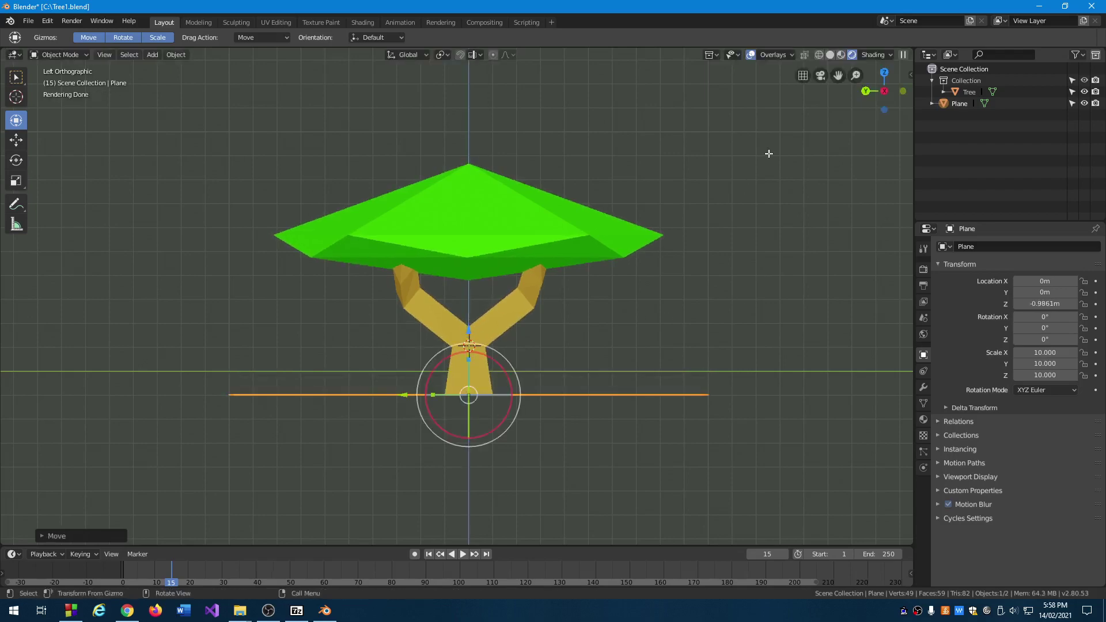
pyautogui.moveTo(738, 166); pyautogui.dragTo(613, 296, button='middle')
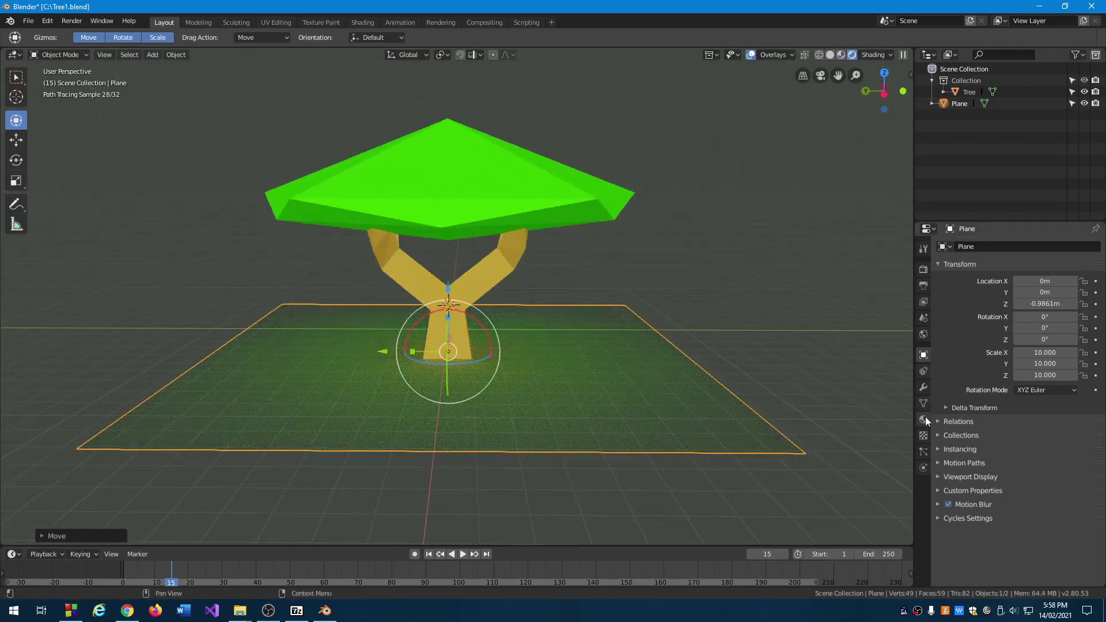
pyautogui.moveTo(603, 373); pyautogui.dragTo(569, 334, button='middle')
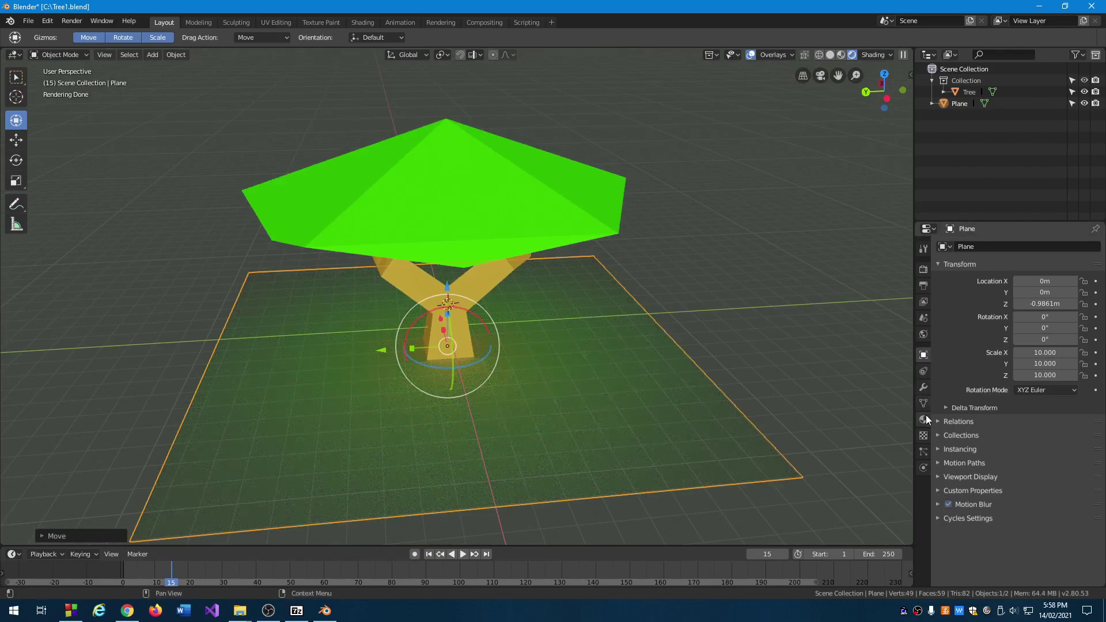
# Step: In the Shading workspace, give the Plane new Material.003 and delete its Principled BSDF node
pyautogui.click(370, 21)
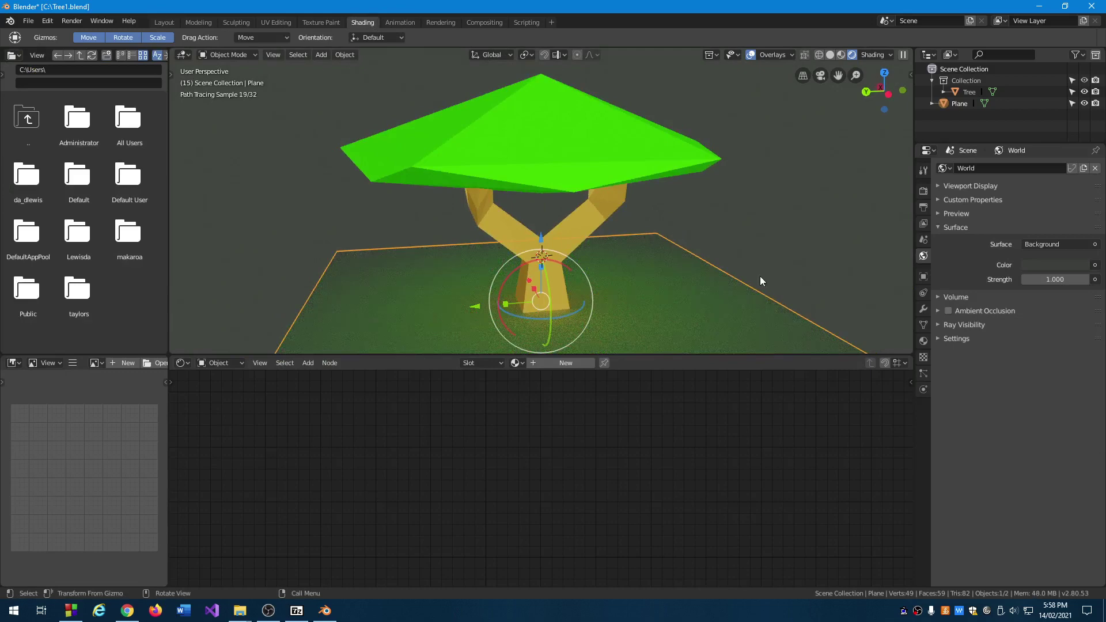
pyautogui.keyDown('shift'); pyautogui.moveTo(717, 242); pyautogui.dragTo(689, 191, button='middle'); pyautogui.keyUp('shift')
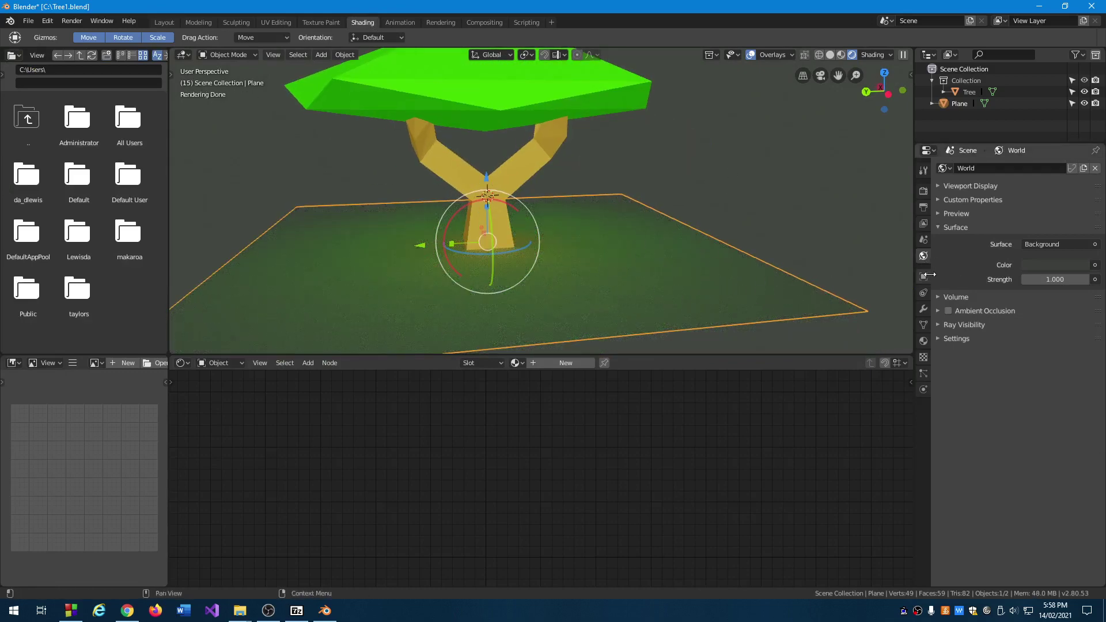
pyautogui.click(927, 341)
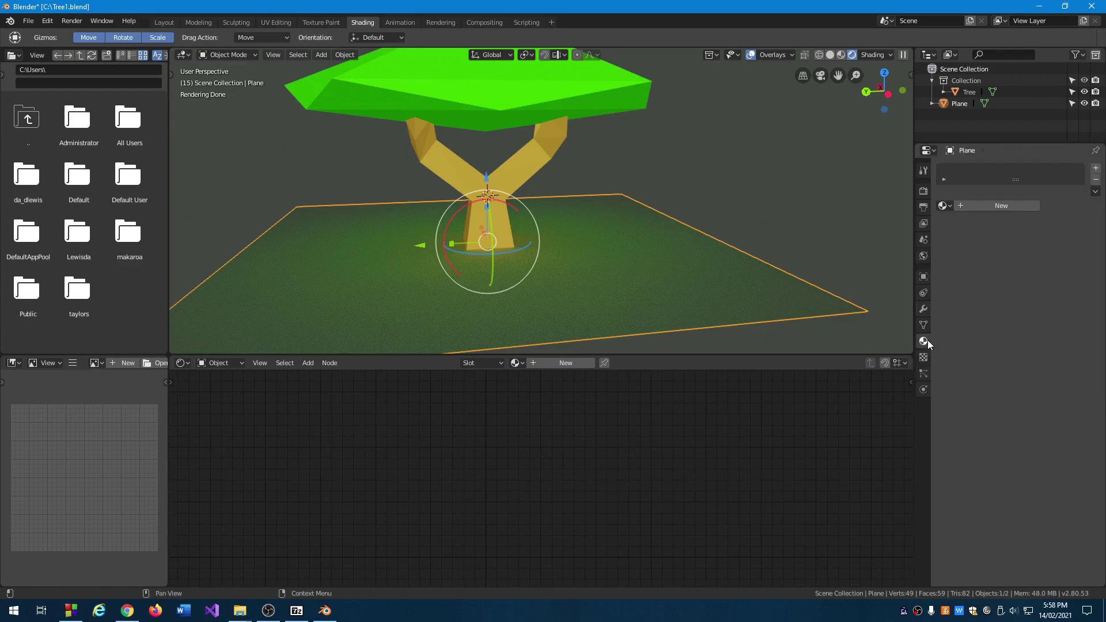
pyautogui.click(974, 205)
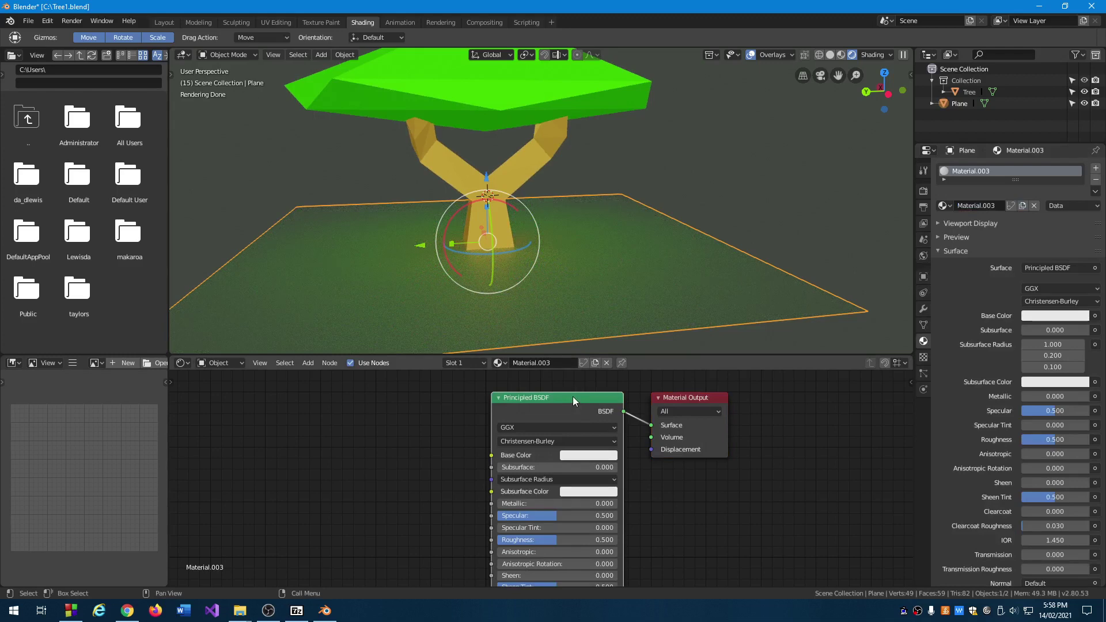
pyautogui.press('x')
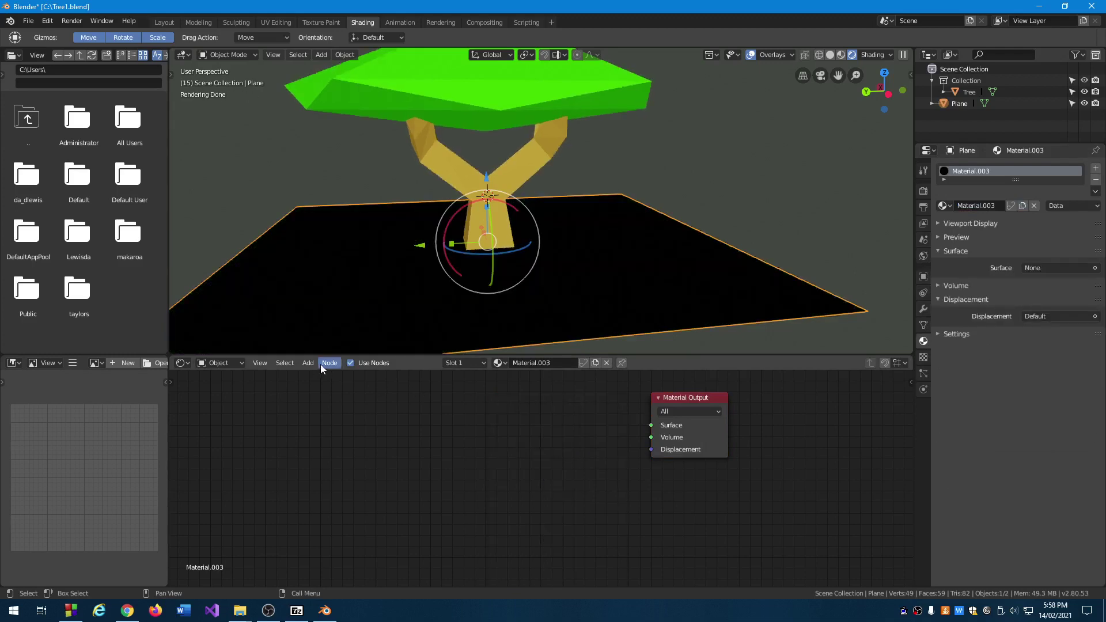
# Step: Add a Script node set to External and browse for the shader file
pyautogui.click(309, 364)
pyautogui.moveTo(340, 475)
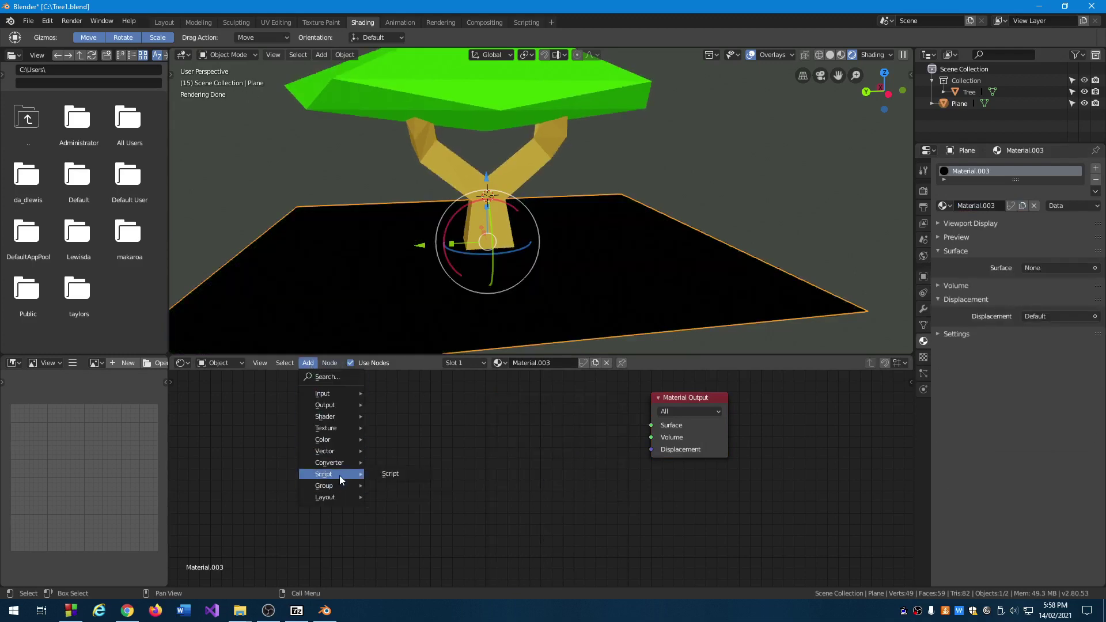
pyautogui.click(412, 475)
pyautogui.click(517, 401)
pyautogui.click(558, 422)
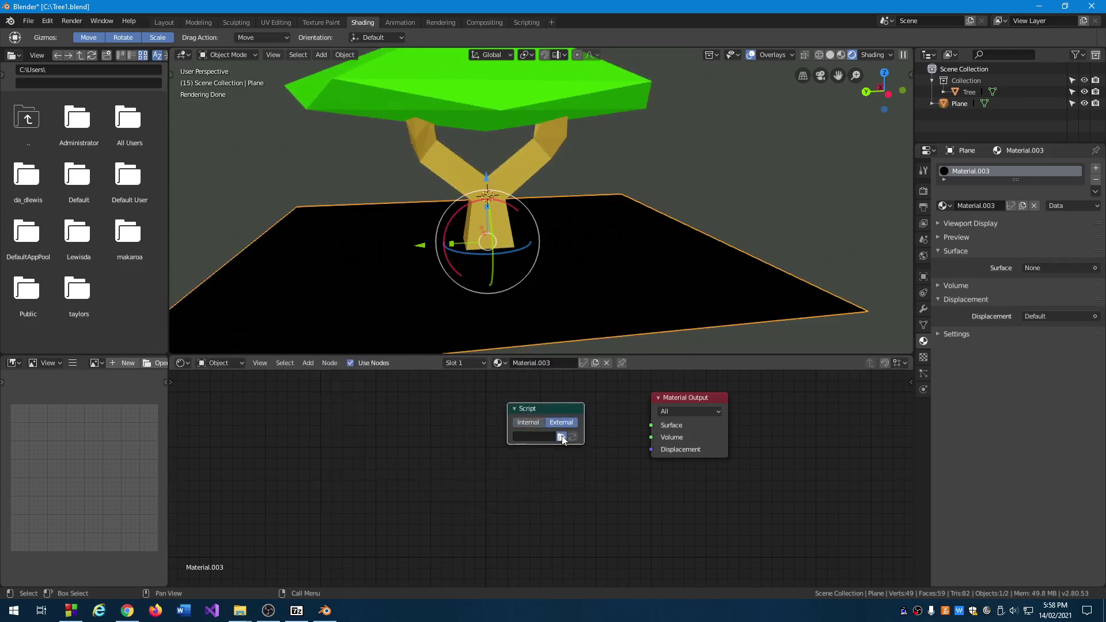
pyautogui.click(561, 438)
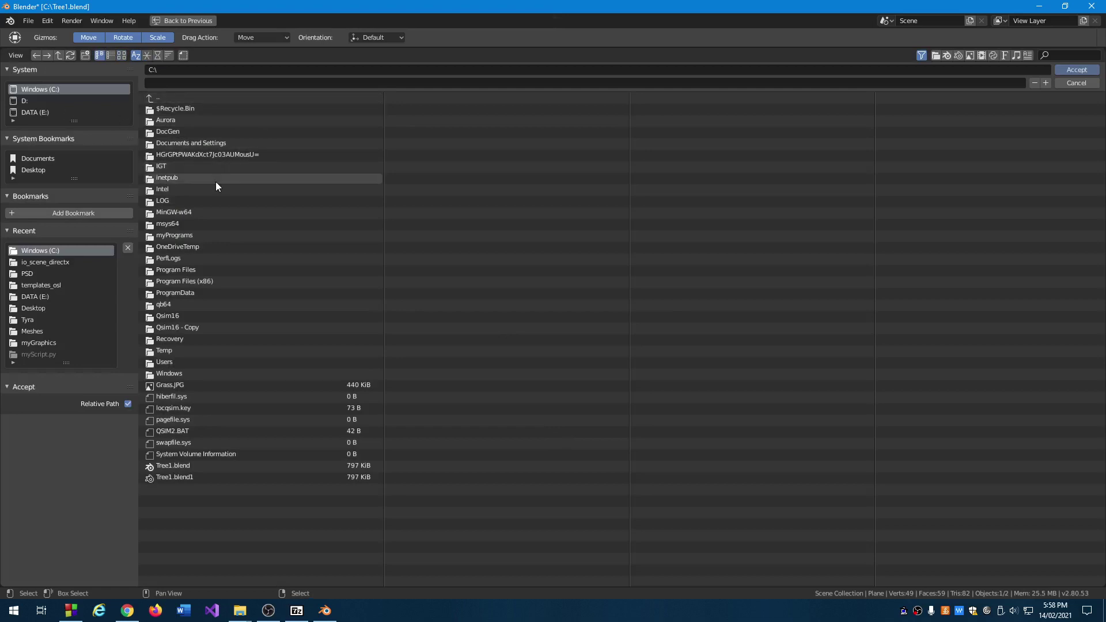
# Step: Load Phong.osl from Program Files\blender-2.80\2.80\scripts\addons\io_scene_directx into the plane's Script node
pyautogui.click(206, 269)
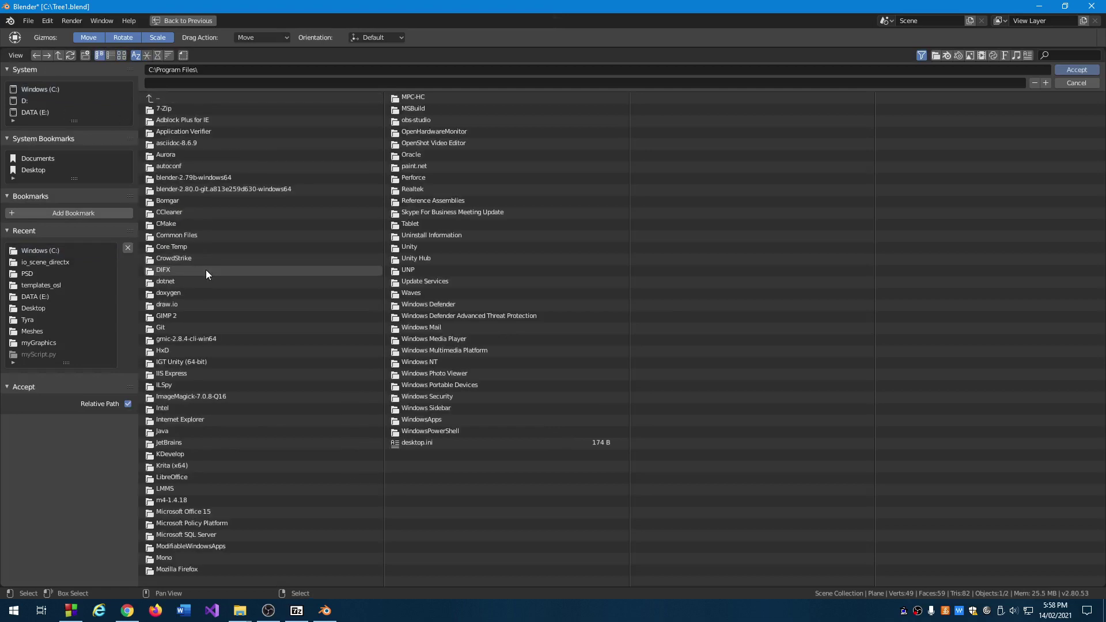
pyautogui.click(182, 189)
pyautogui.click(161, 110)
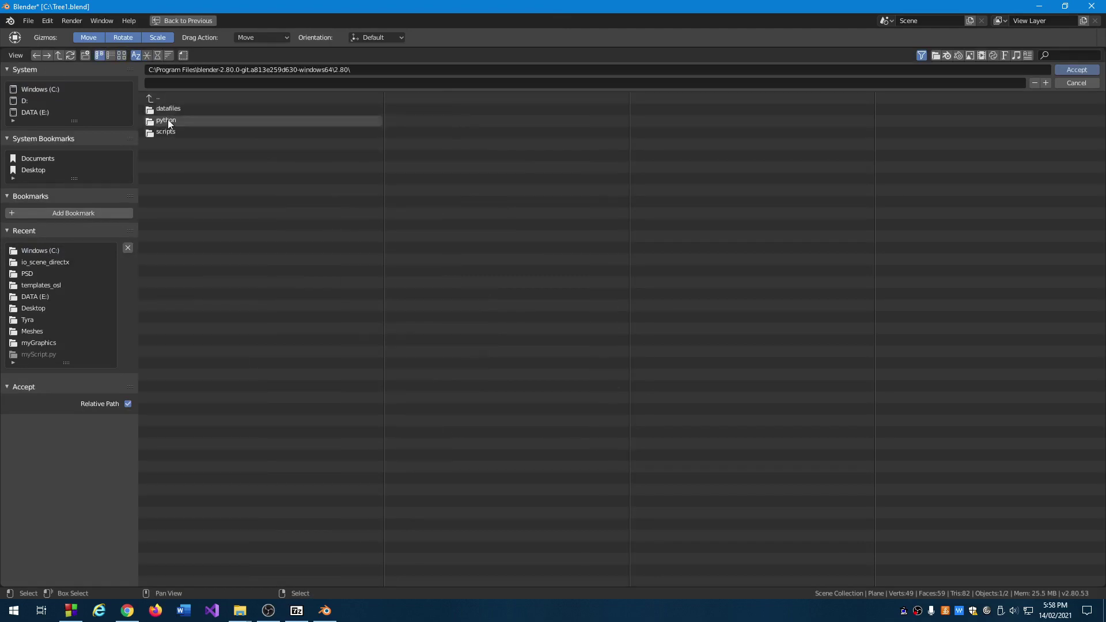
pyautogui.click(169, 131)
pyautogui.click(168, 108)
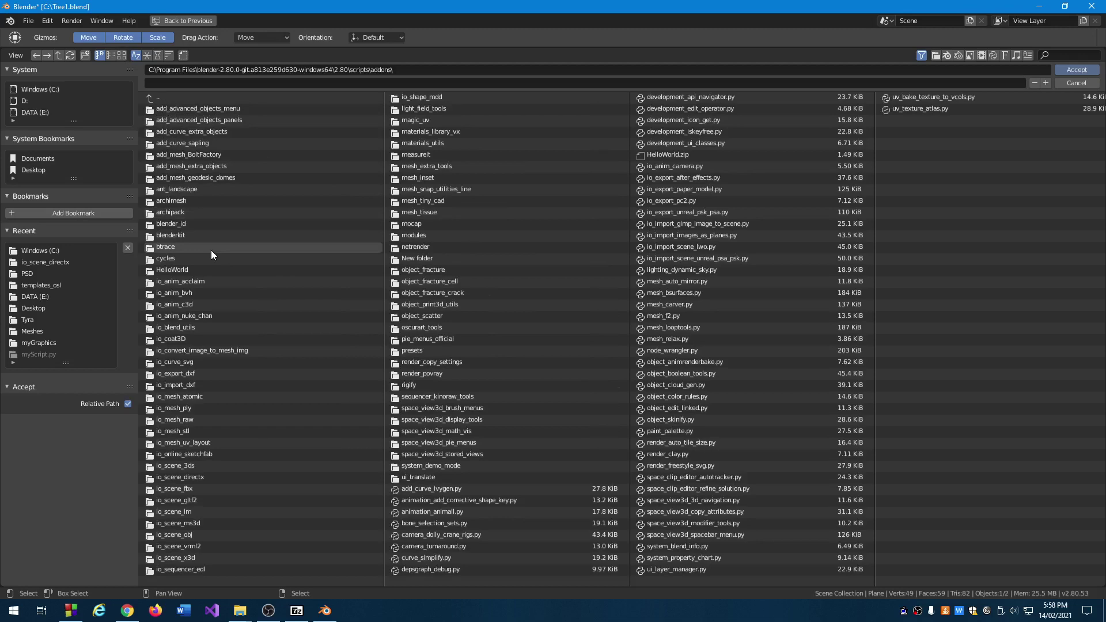
pyautogui.click(211, 476)
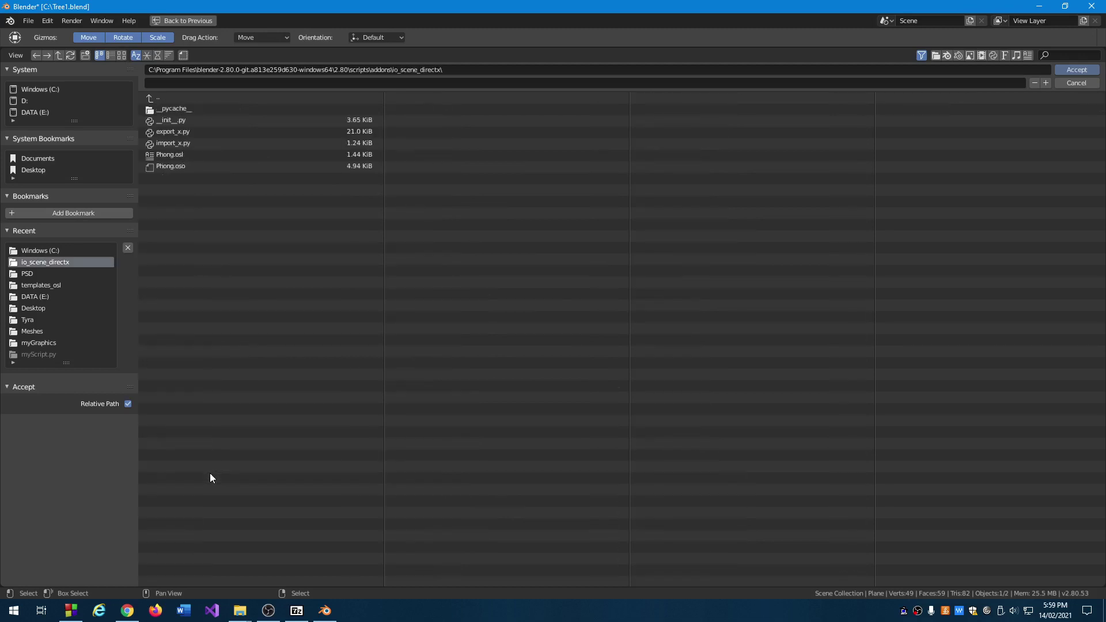
pyautogui.click(171, 157)
pyautogui.doubleClick(170, 157)
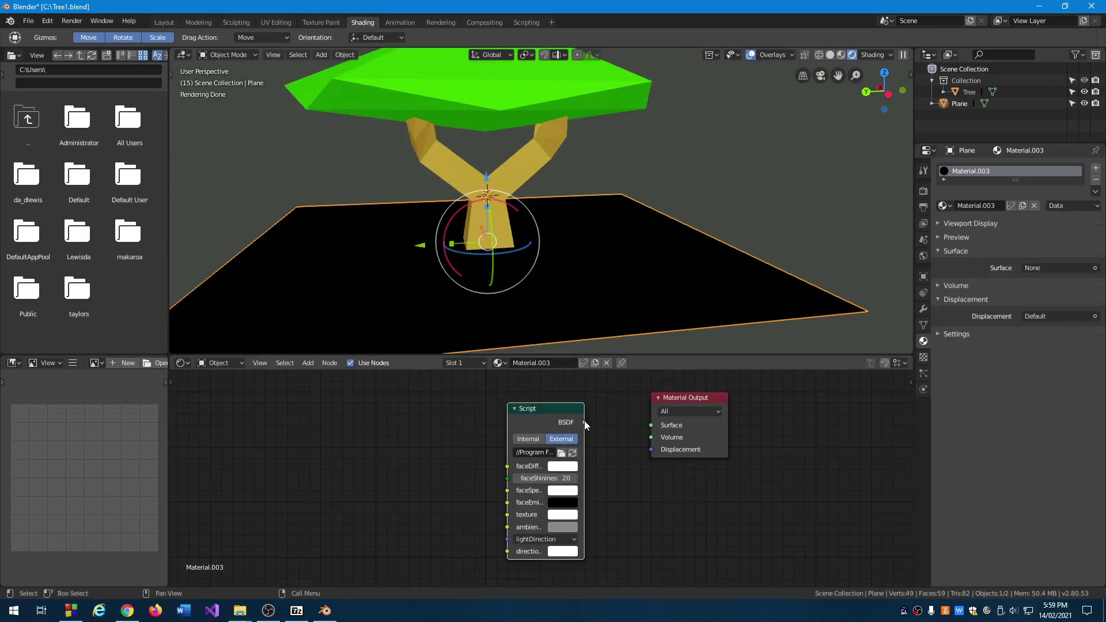
# Step: Connect the Script node's BSDF output to the Material Output Surface socket
pyautogui.moveTo(585, 422); pyautogui.dragTo(589, 422)
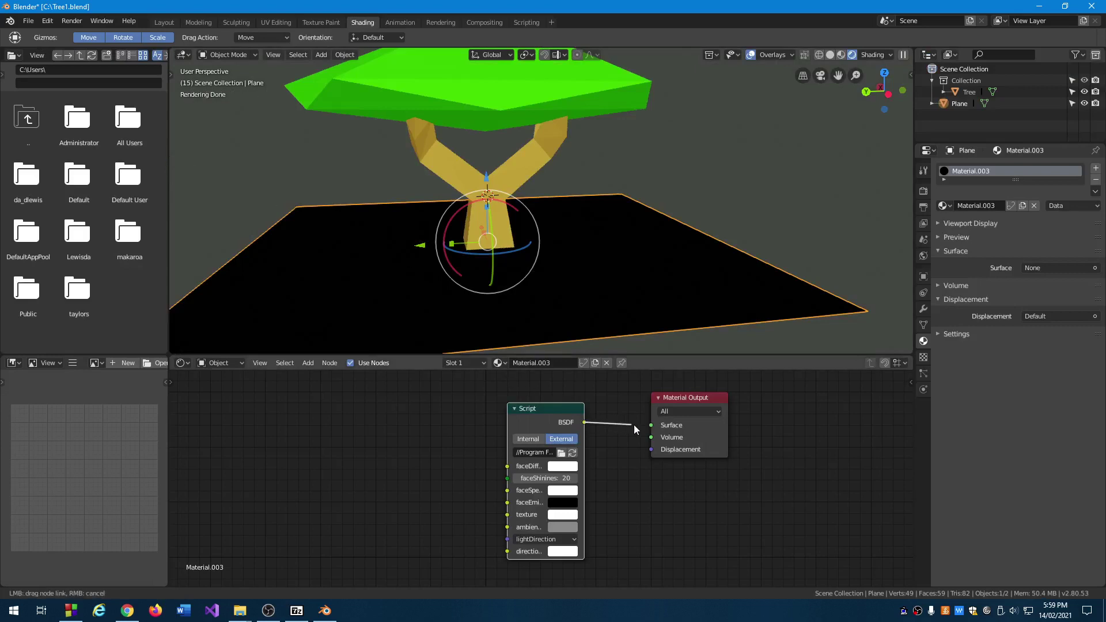
pyautogui.moveTo(649, 429); pyautogui.dragTo(651, 425)
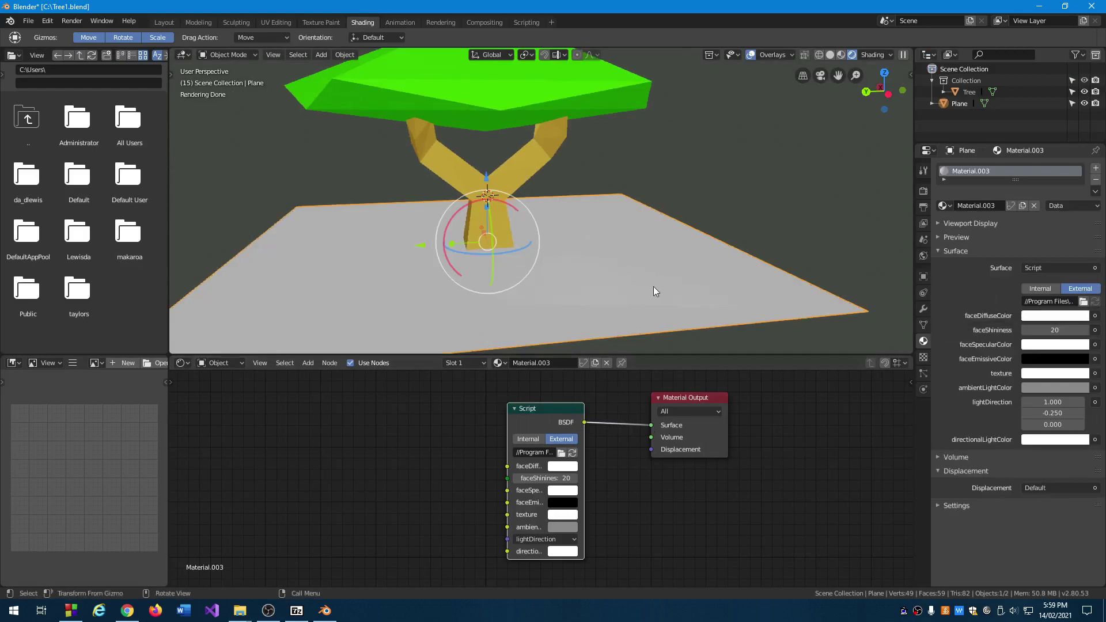
pyautogui.moveTo(654, 286); pyautogui.dragTo(481, 225, button='middle')
# Step: Set the Script node's faceShininess to 800 and check the plane's highlight around the tree
pyautogui.click(570, 474)
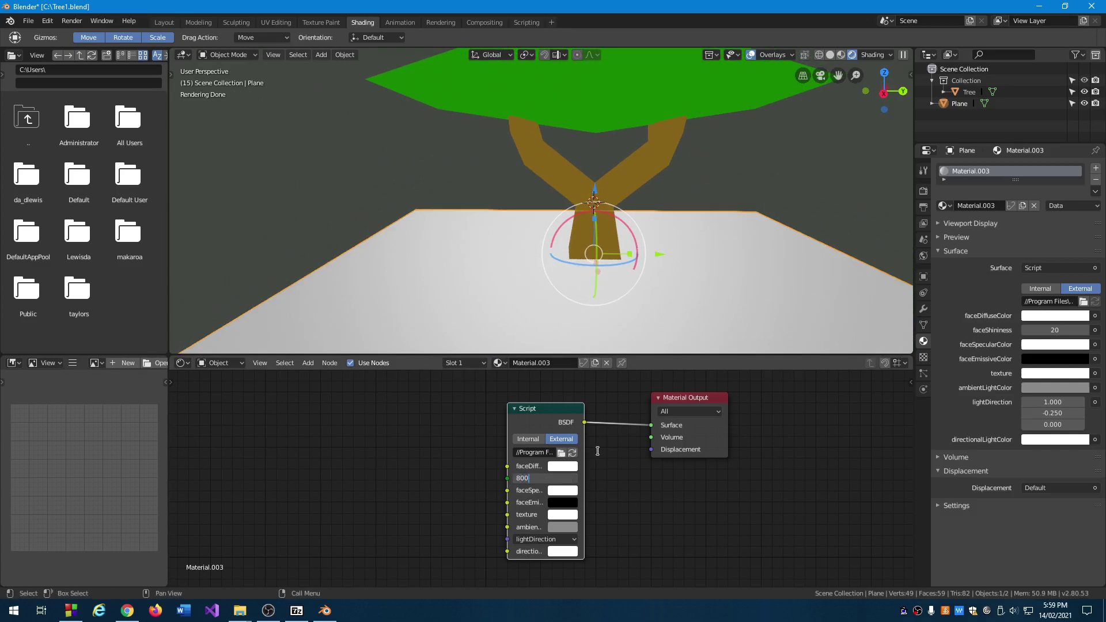
pyautogui.press('Return')
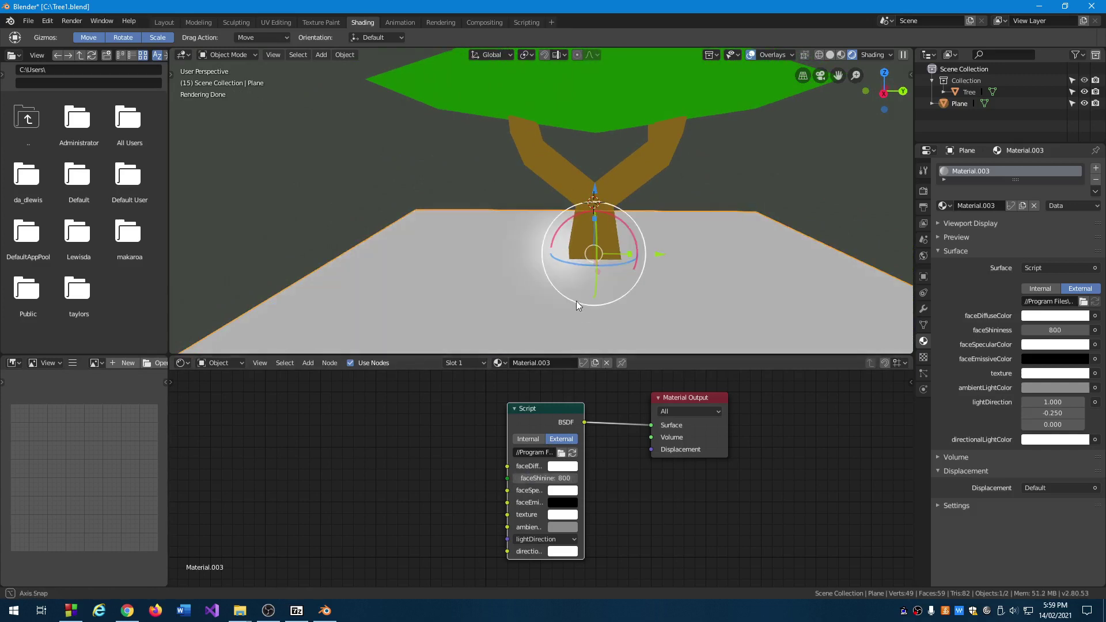
pyautogui.moveTo(576, 301); pyautogui.dragTo(321, 299, button='middle')
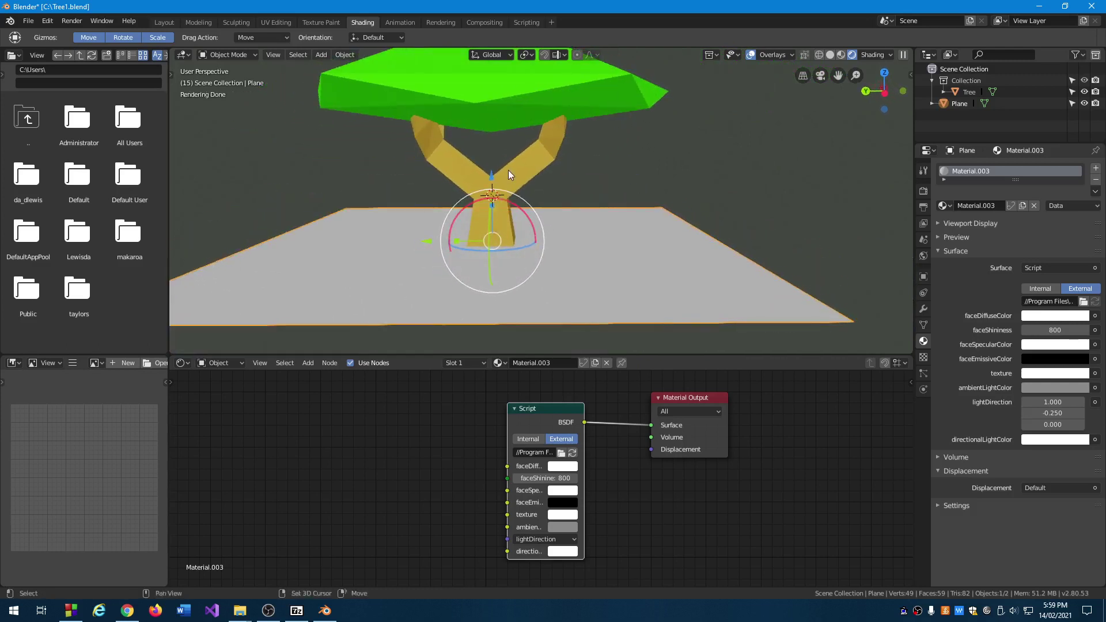
pyautogui.moveTo(508, 171); pyautogui.dragTo(564, 192, button='middle')
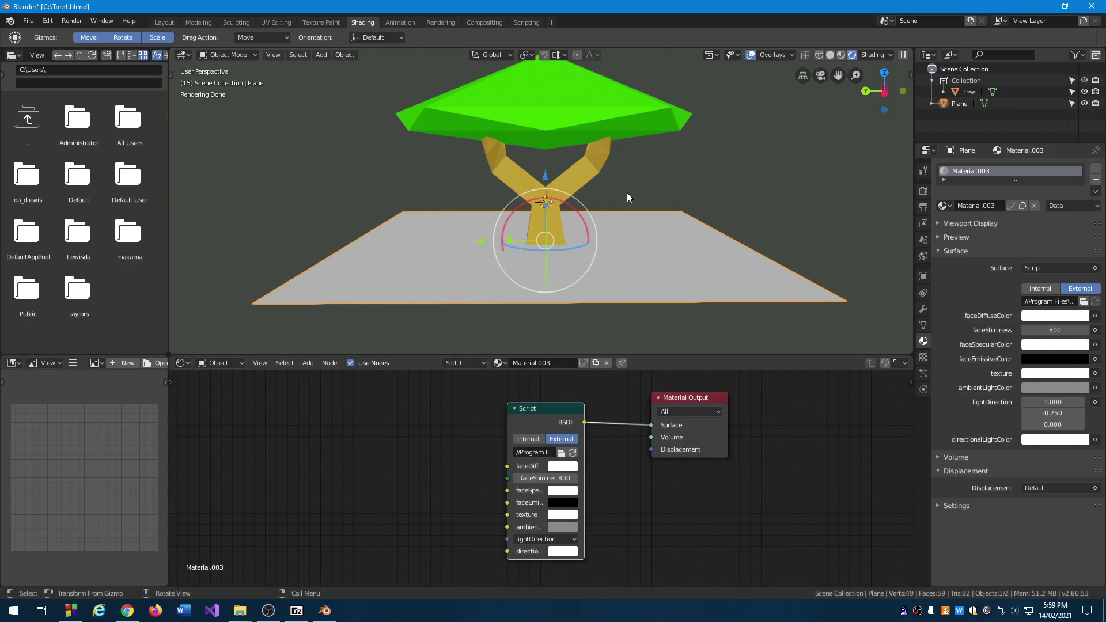
pyautogui.moveTo(656, 172)
pyautogui.mouseDown(button='middle')
pyautogui.moveTo(665, 172)
pyautogui.moveTo(655, 185)
pyautogui.mouseUp(button='middle')
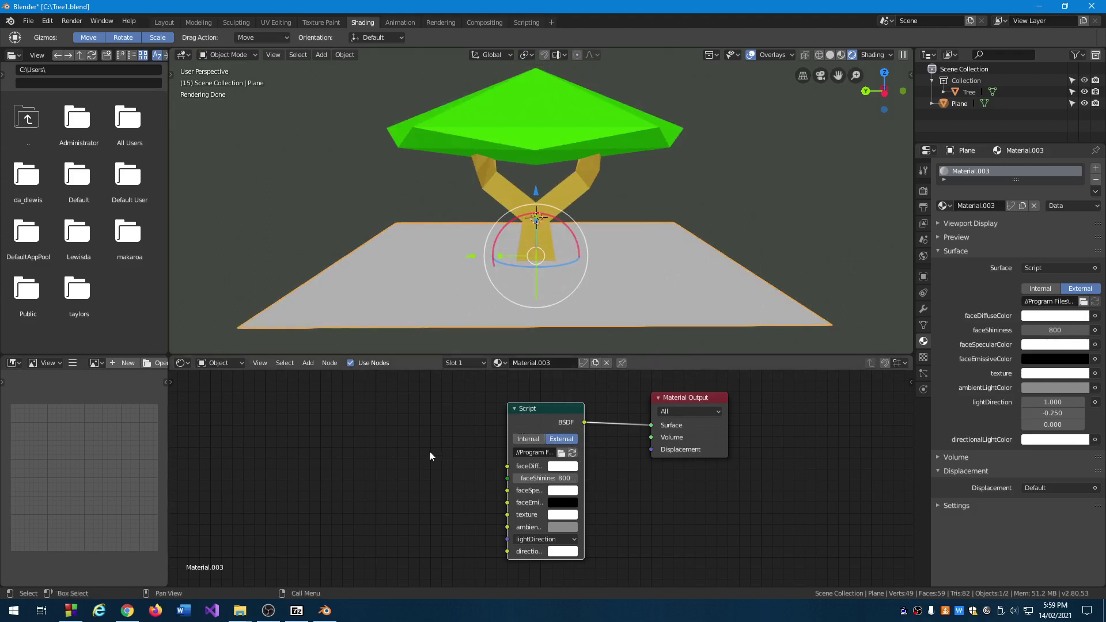
pyautogui.moveTo(430, 457); pyautogui.dragTo(450, 435, button='middle')
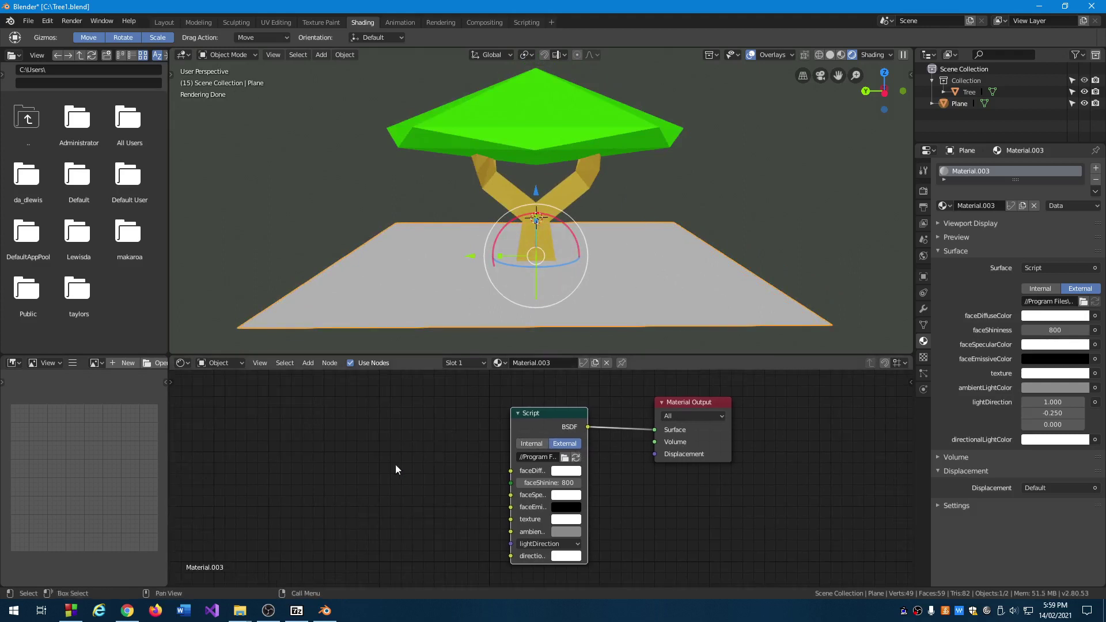
# Step: Add an Image Texture node left of the Script node and load Grass.JPG into it
pyautogui.click(308, 363)
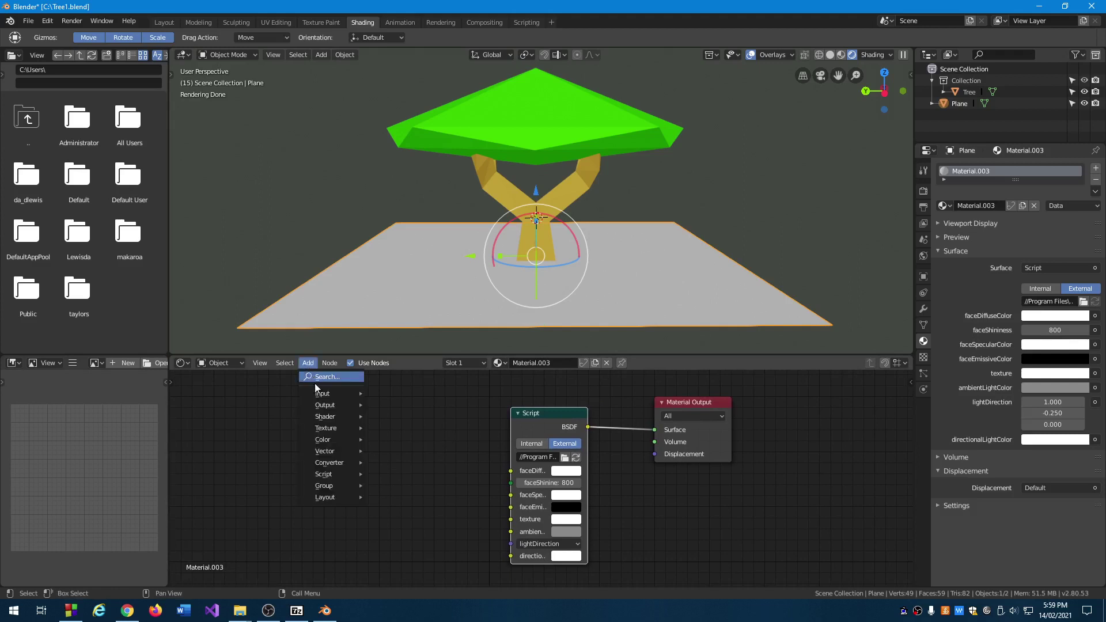
pyautogui.moveTo(328, 420)
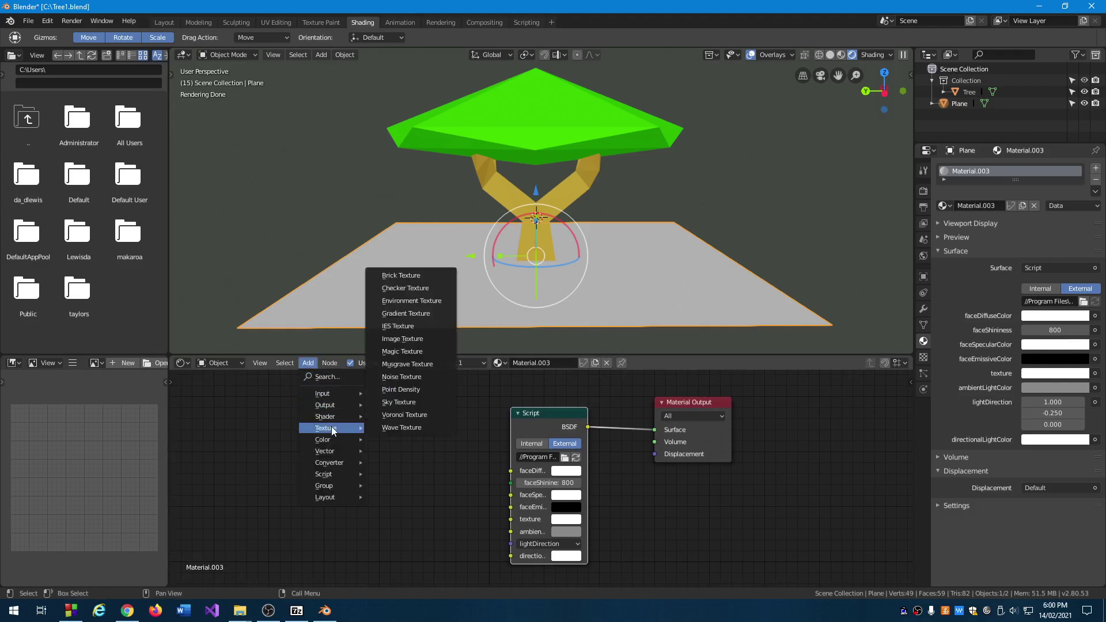
pyautogui.click(402, 338)
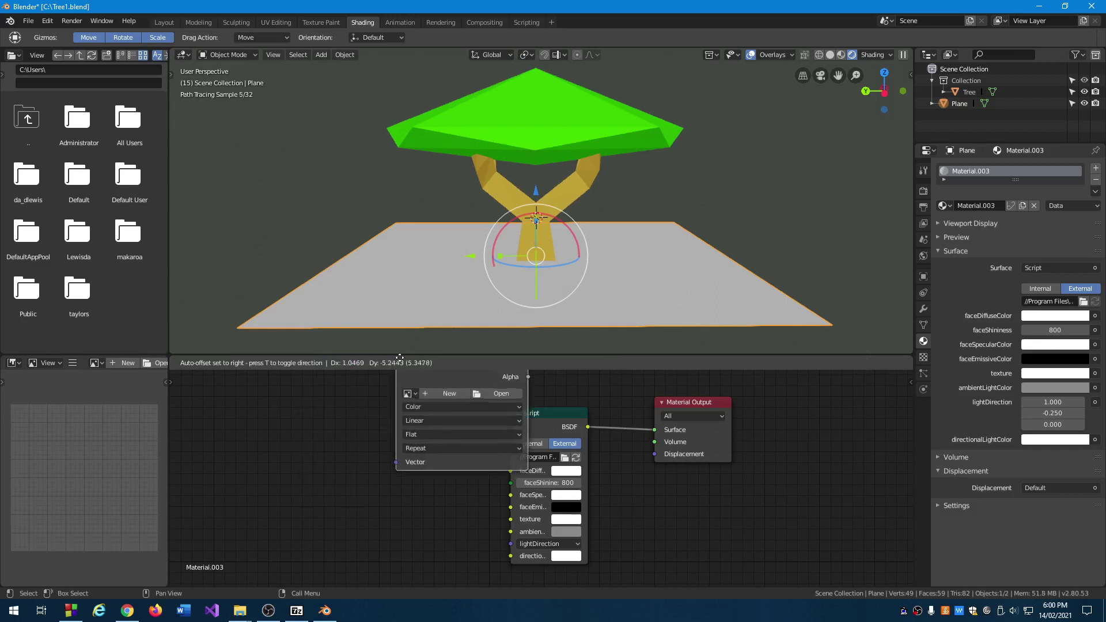
pyautogui.click(437, 478)
pyautogui.click(437, 478)
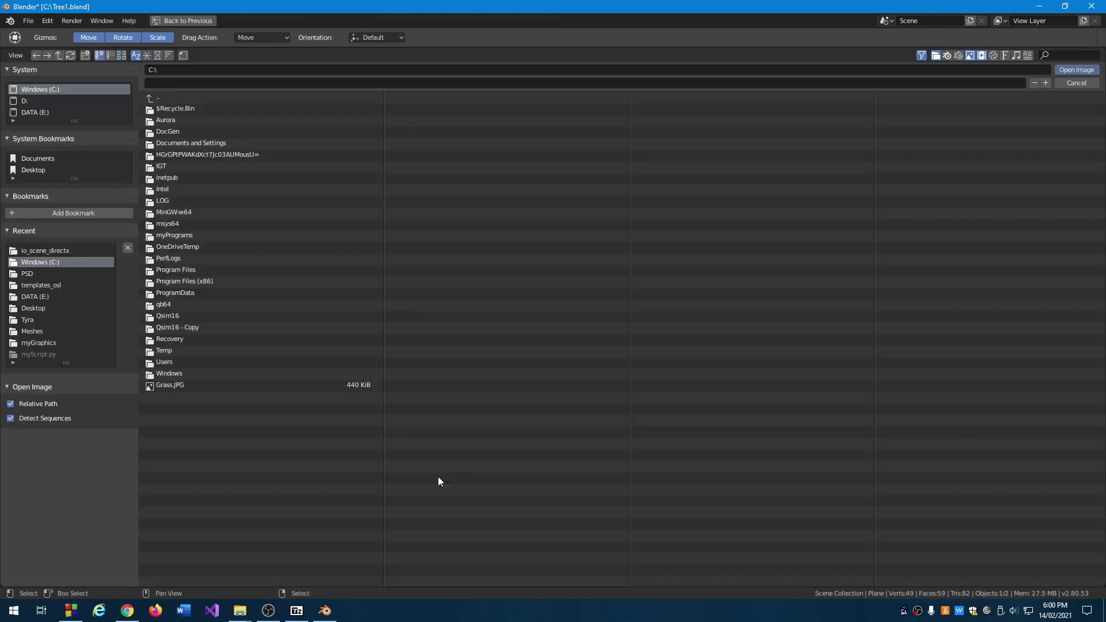
pyautogui.doubleClick(188, 385)
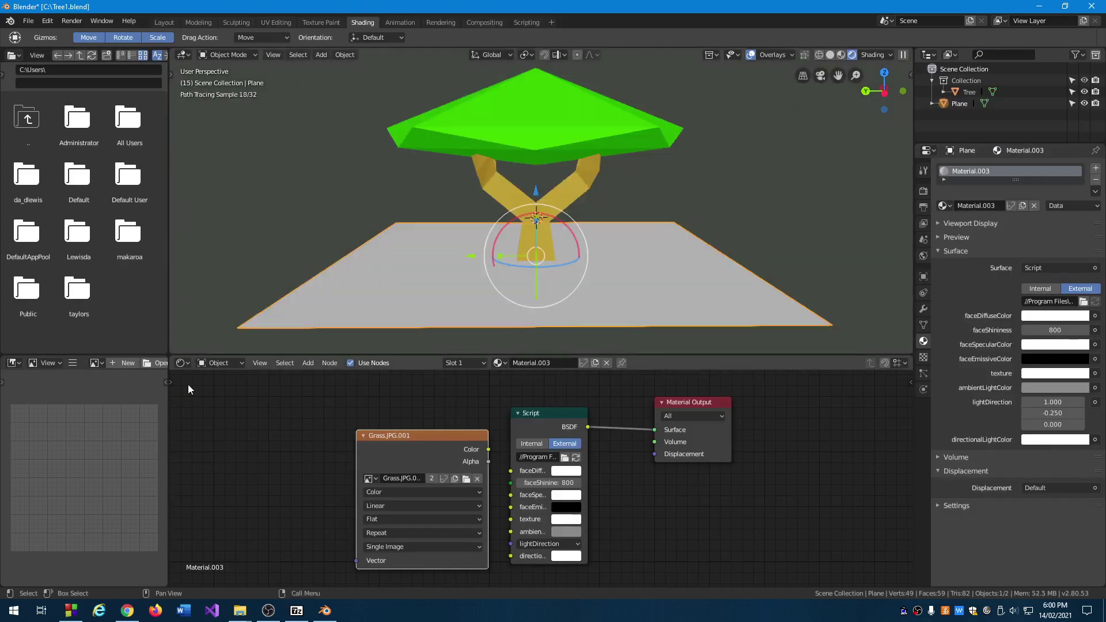
# Step: Connect the Grass.JPG.001 node's Color output to the Script node's texture input
pyautogui.moveTo(453, 443); pyautogui.dragTo(423, 485)
pyautogui.moveTo(423, 484); pyautogui.dragTo(406, 424, button='middle')
pyautogui.moveTo(403, 429); pyautogui.dragTo(453, 465)
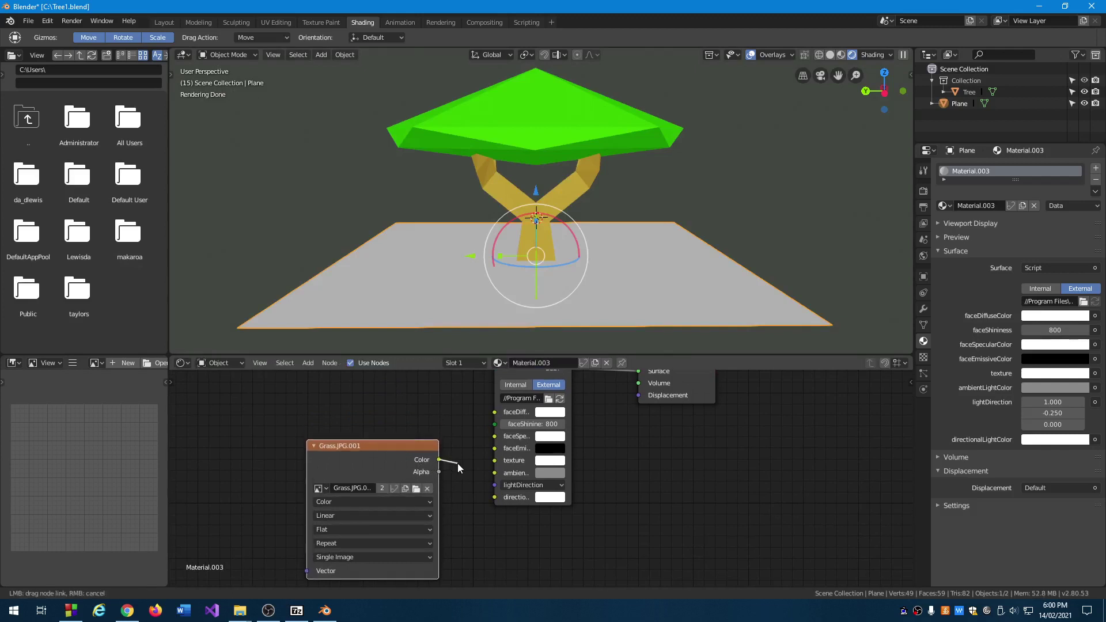
pyautogui.moveTo(494, 465); pyautogui.dragTo(494, 463)
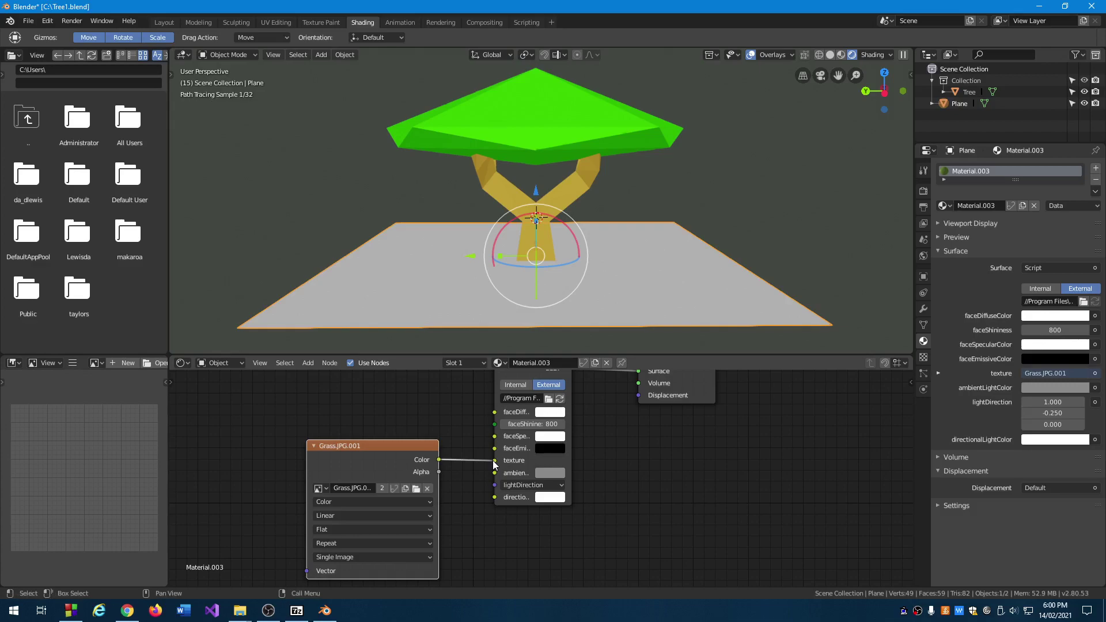
pyautogui.moveTo(426, 447); pyautogui.dragTo(434, 447)
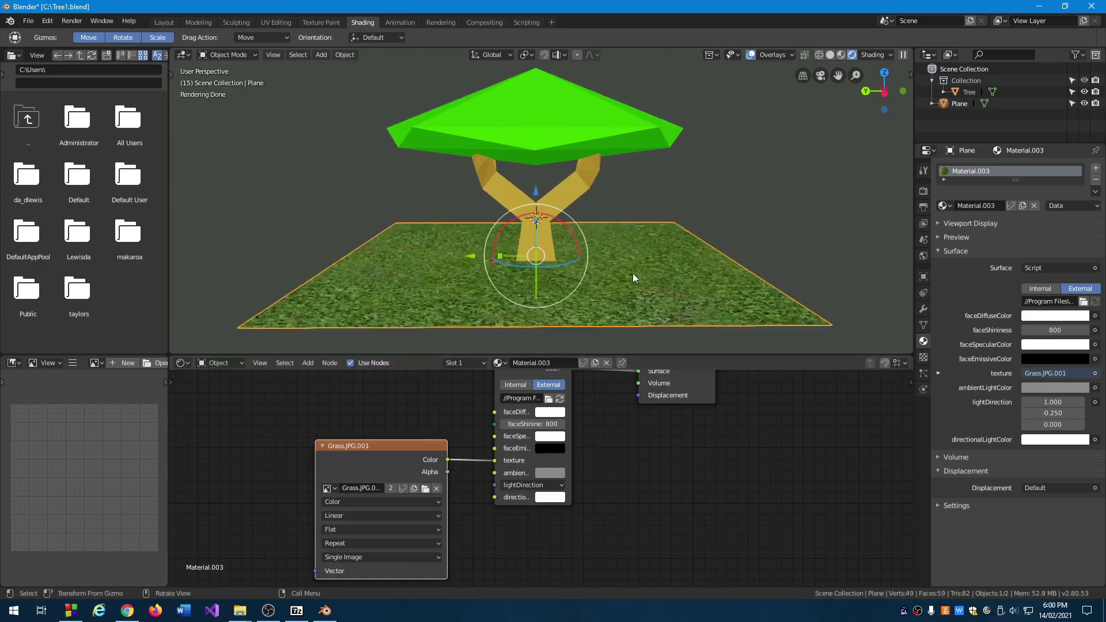
pyautogui.moveTo(632, 274); pyautogui.dragTo(679, 253, button='middle')
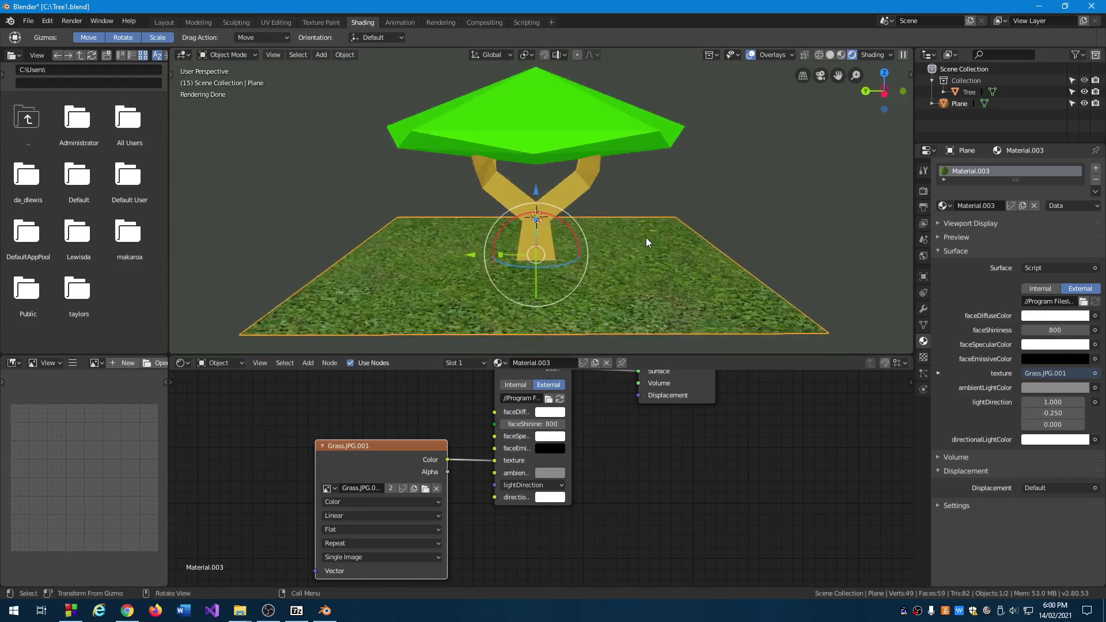
# Step: Return to the Layout workspace and orbit around the tree on the grass-textured plane
pyautogui.click(165, 22)
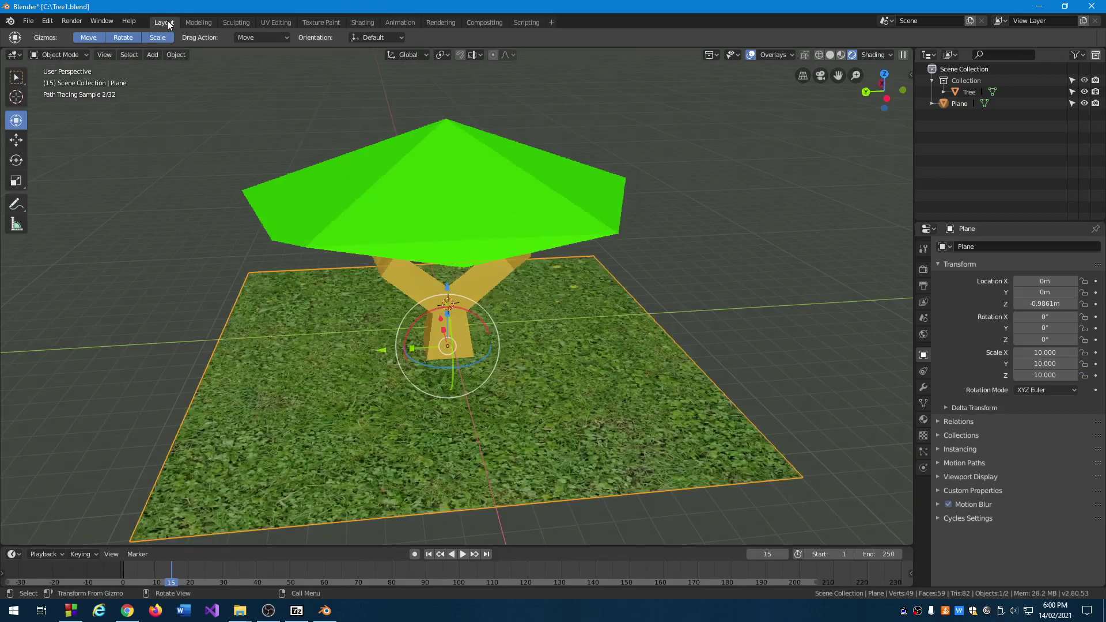
pyautogui.moveTo(471, 236); pyautogui.dragTo(542, 276, button='middle')
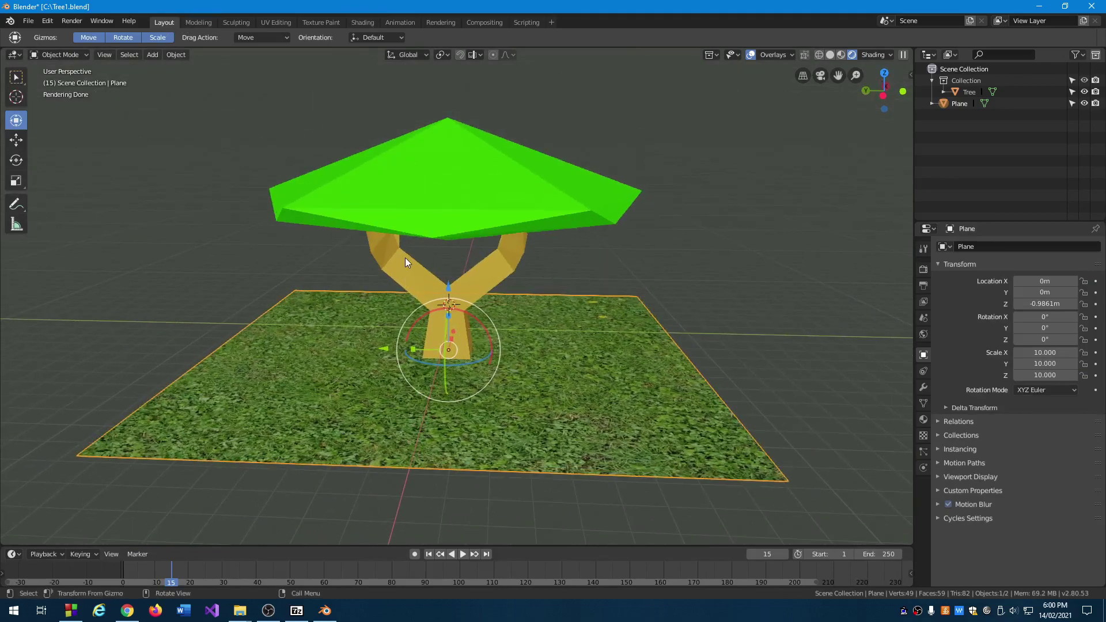
pyautogui.moveTo(405, 257); pyautogui.dragTo(418, 258, button='middle')
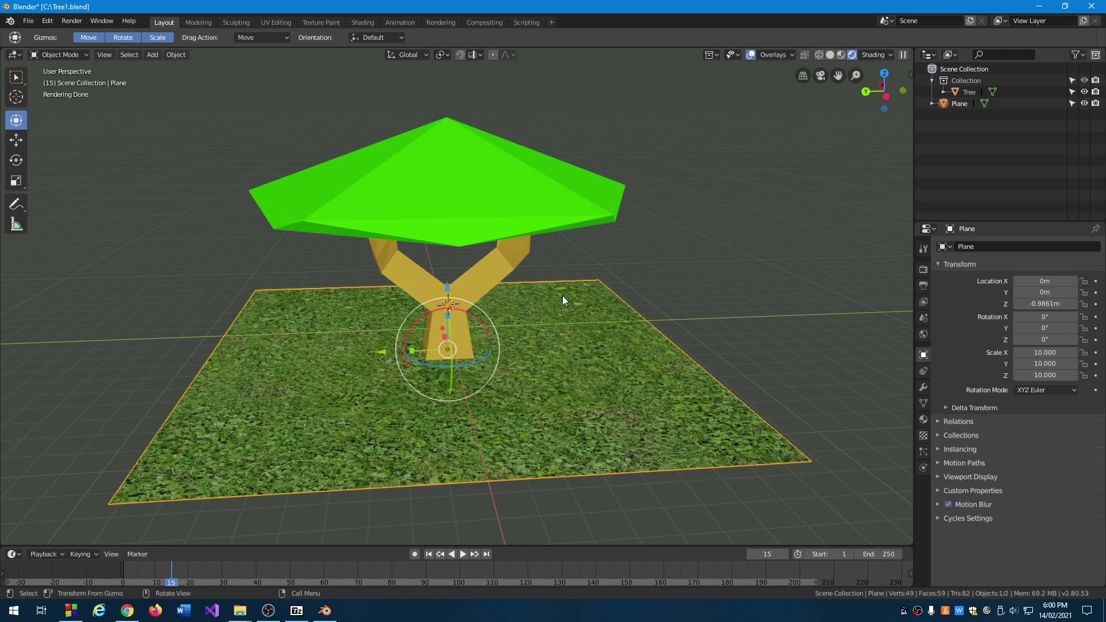
pyautogui.moveTo(570, 309); pyautogui.dragTo(563, 303, button='middle')
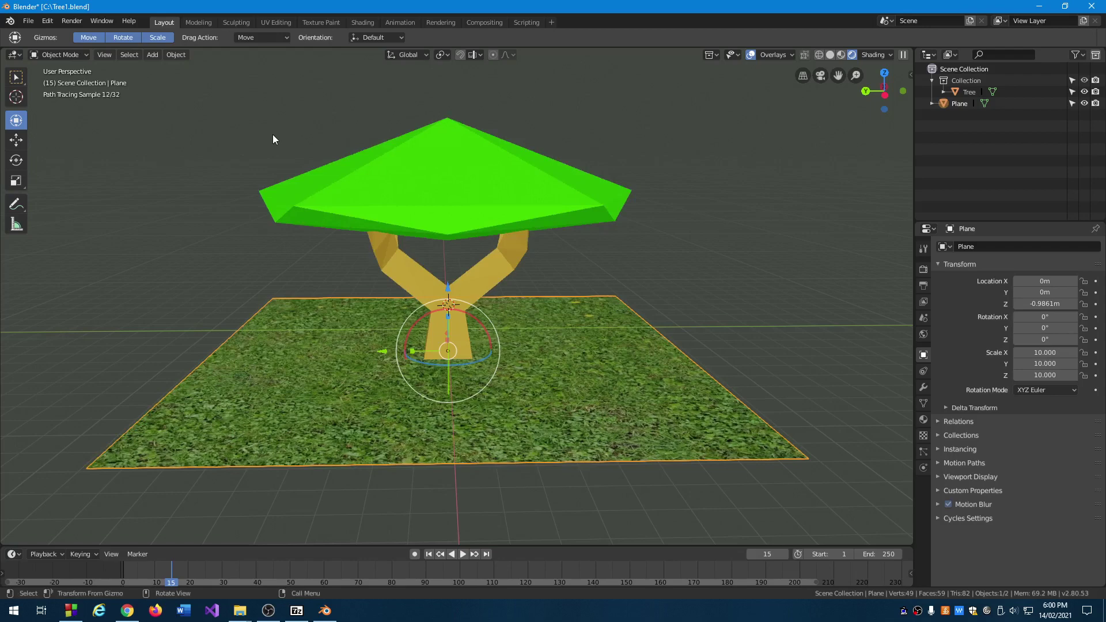
pyautogui.moveTo(287, 148); pyautogui.dragTo(342, 162, button='middle')
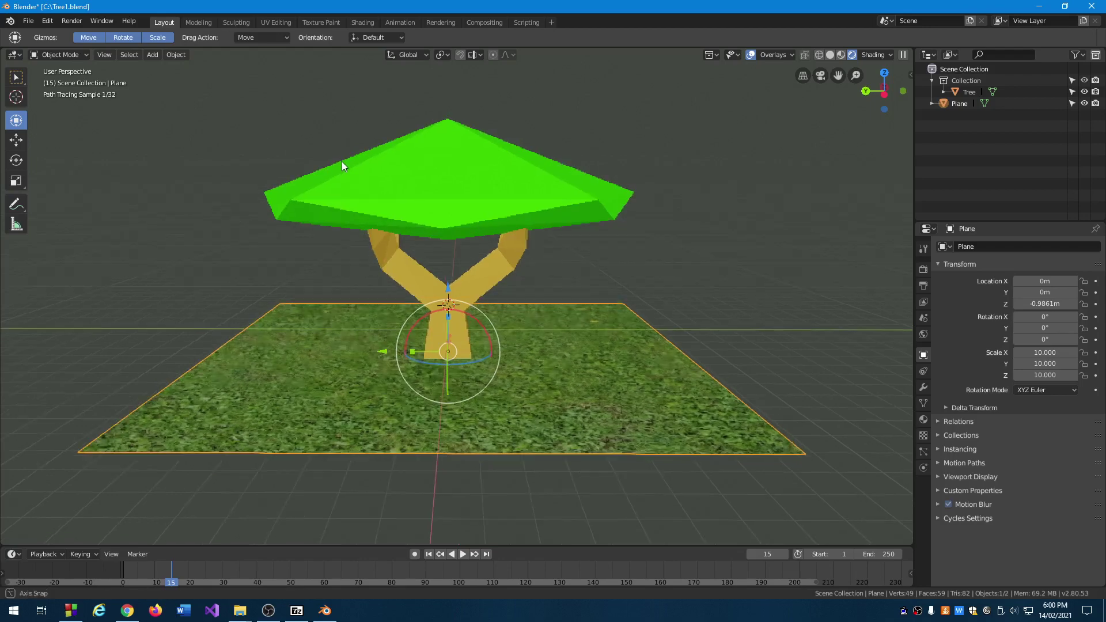
pyautogui.click(157, 54)
# Step: Add a UV sphere, Sphere.001, and move it along Y to -6.4736 m, right of the first sphere
pyautogui.moveTo(167, 69)
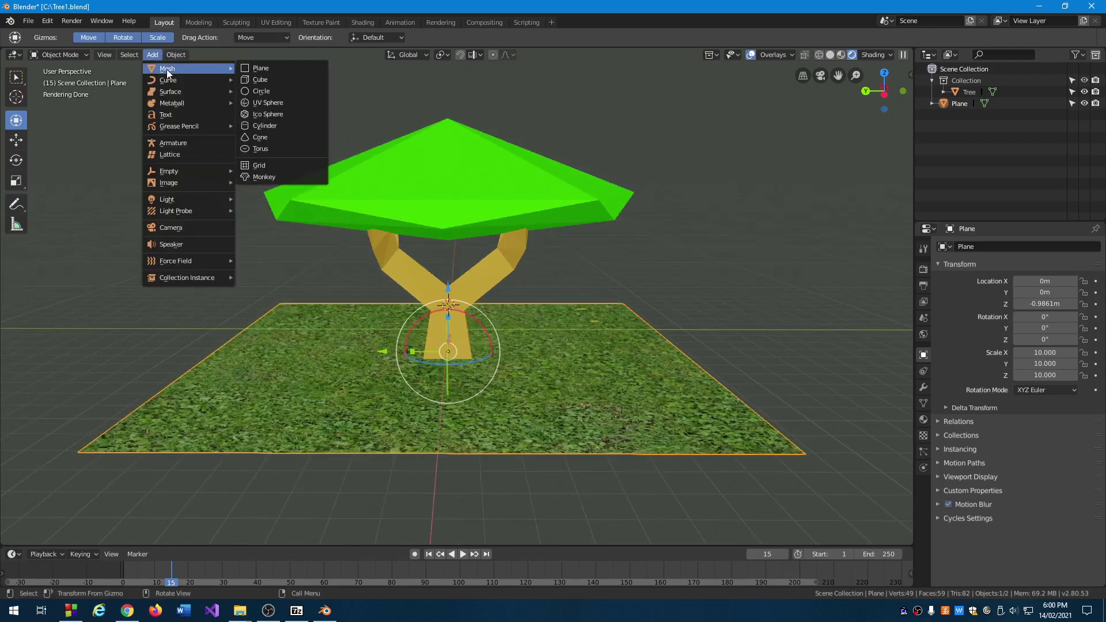
pyautogui.click(290, 105)
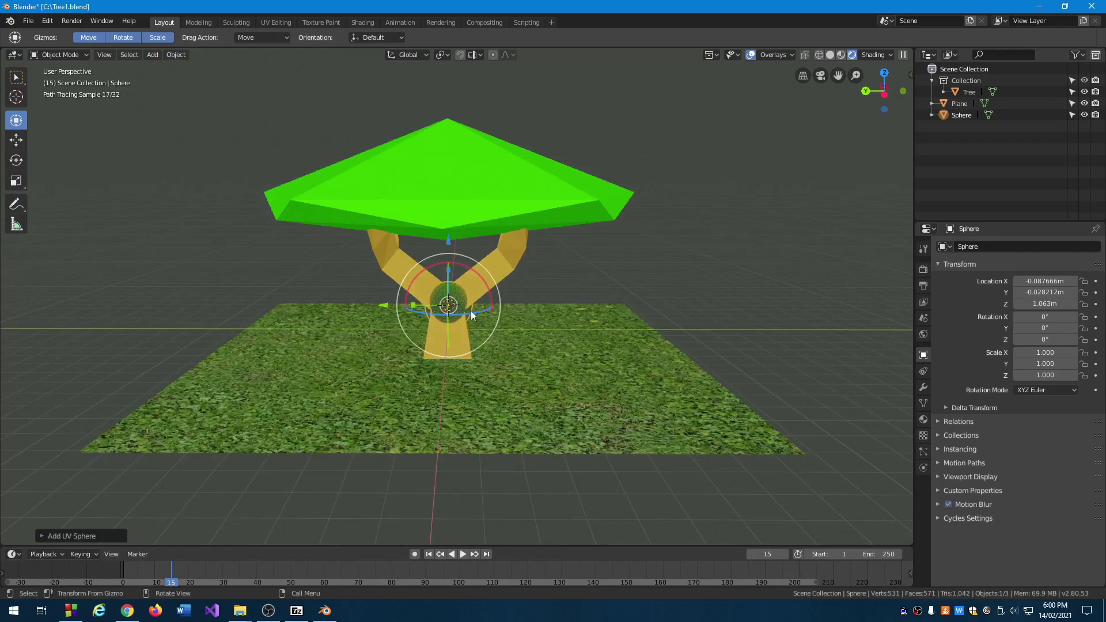
pyautogui.moveTo(389, 307); pyautogui.dragTo(455, 314)
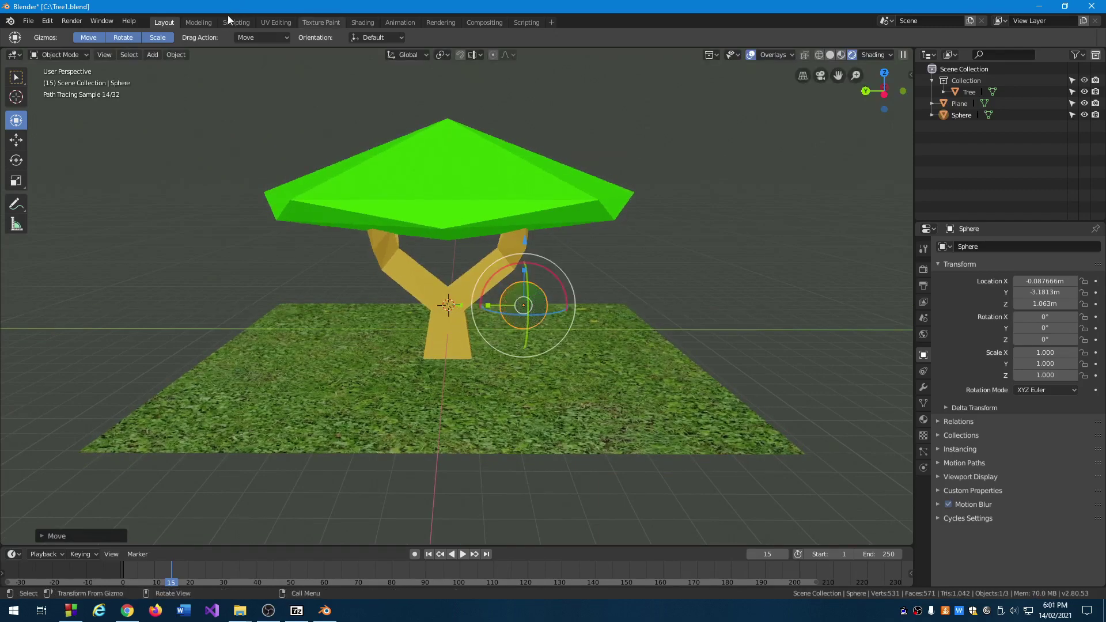
pyautogui.click(149, 61)
pyautogui.click(150, 58)
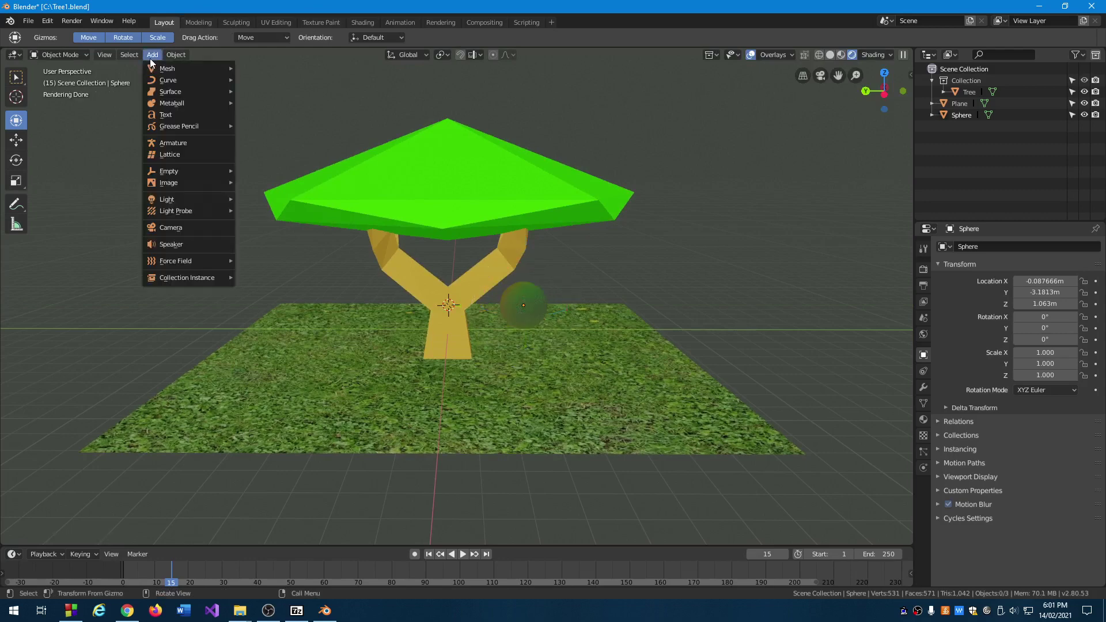
pyautogui.moveTo(157, 68)
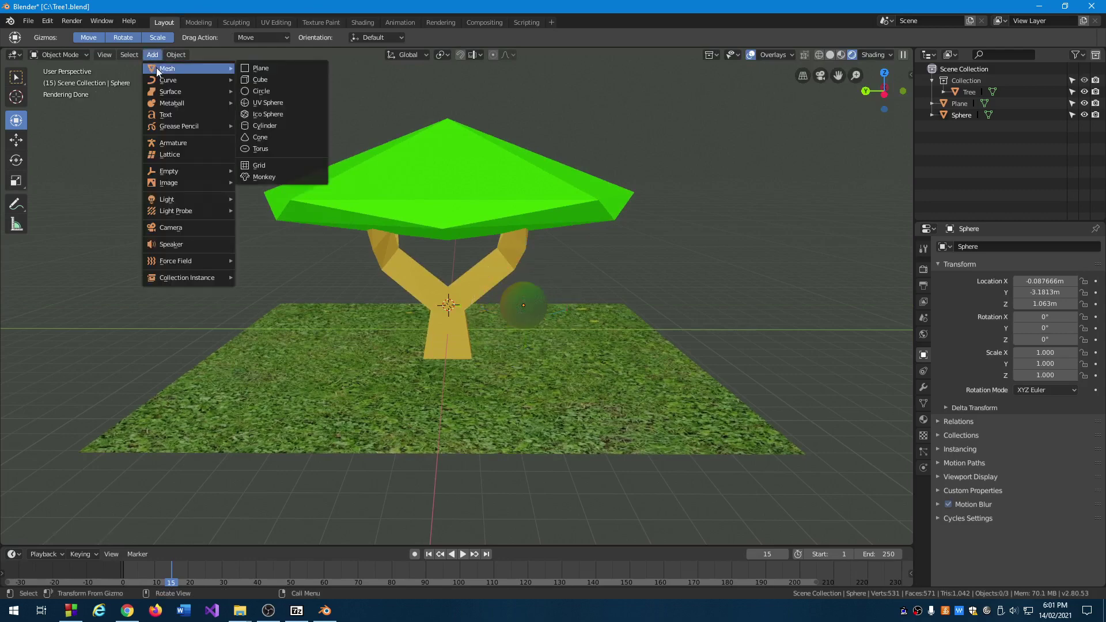
pyautogui.click(280, 106)
pyautogui.moveTo(380, 301); pyautogui.dragTo(542, 316)
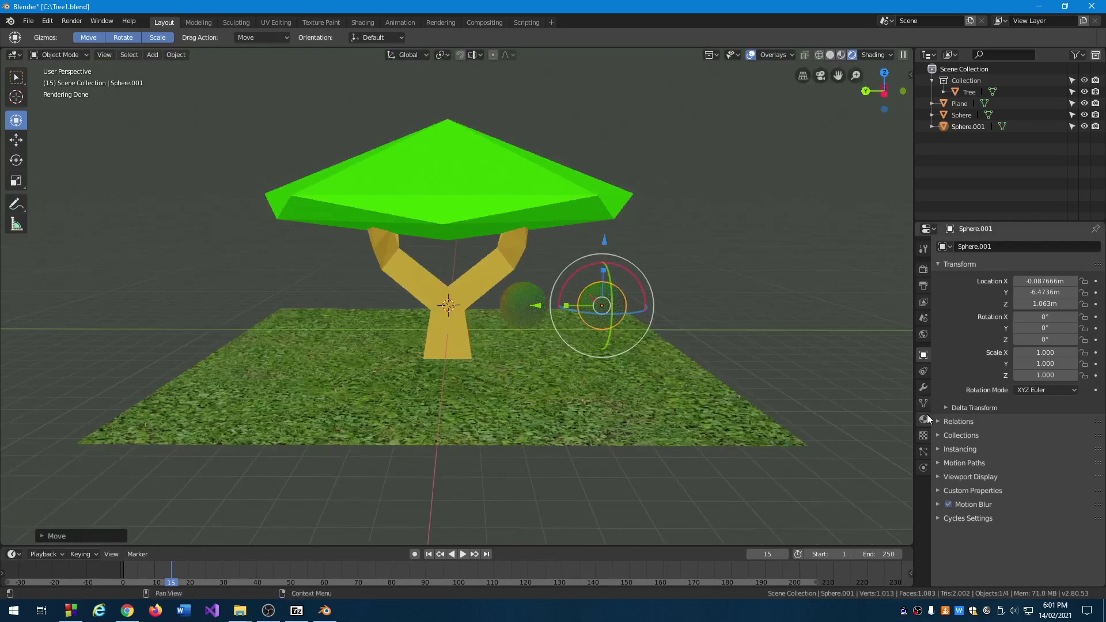
pyautogui.click(527, 318)
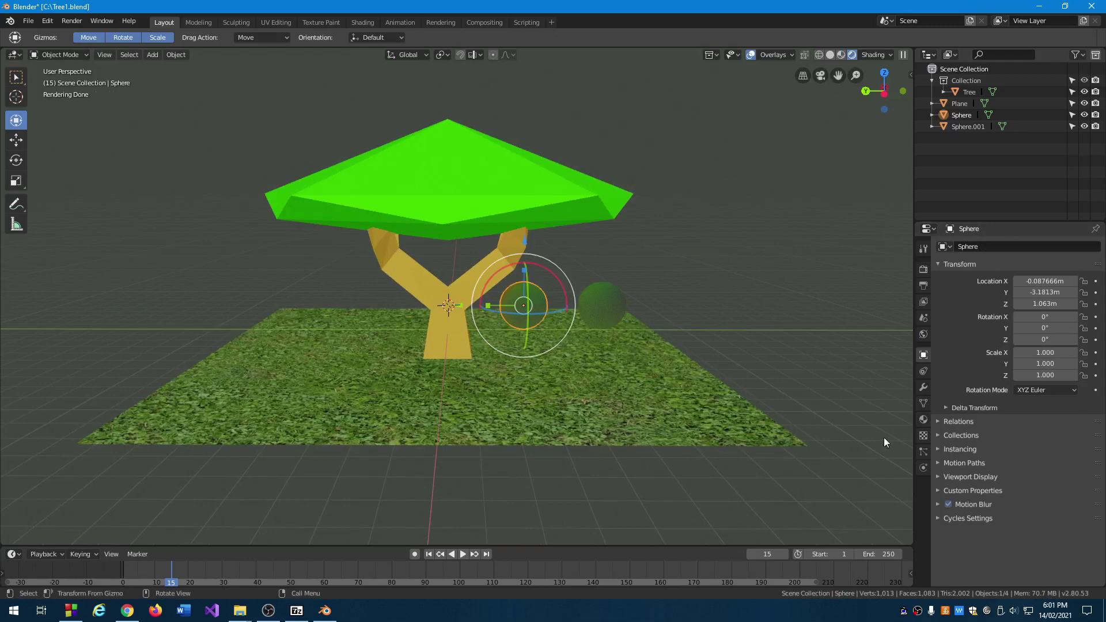
# Step: Create a new material, Material.004, for the first sphere in the Shading workspace
pyautogui.click(923, 420)
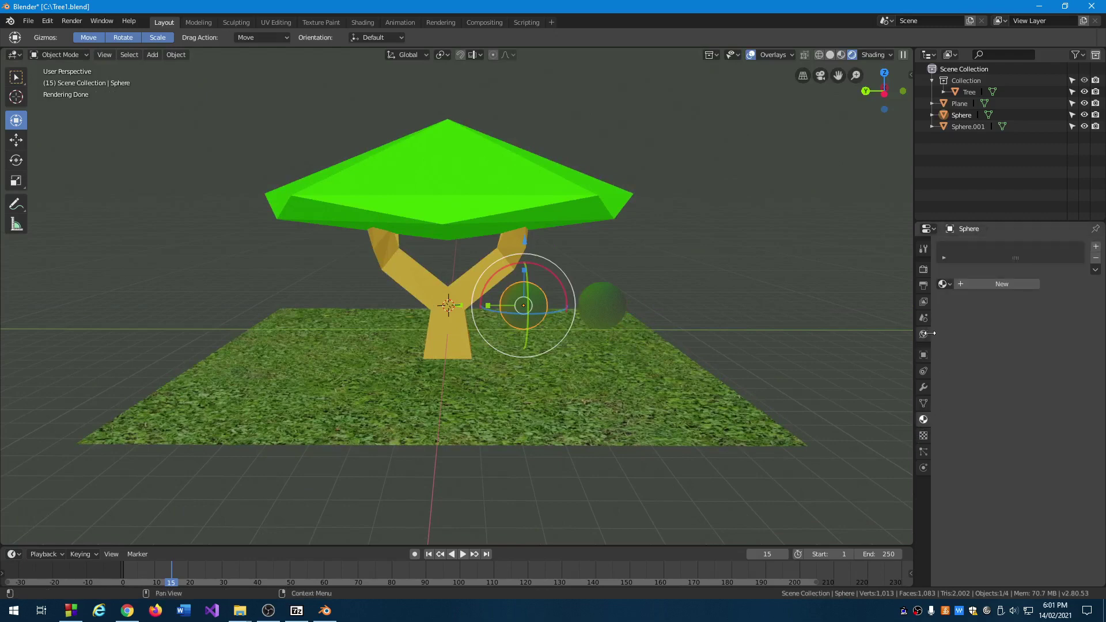
pyautogui.click(362, 22)
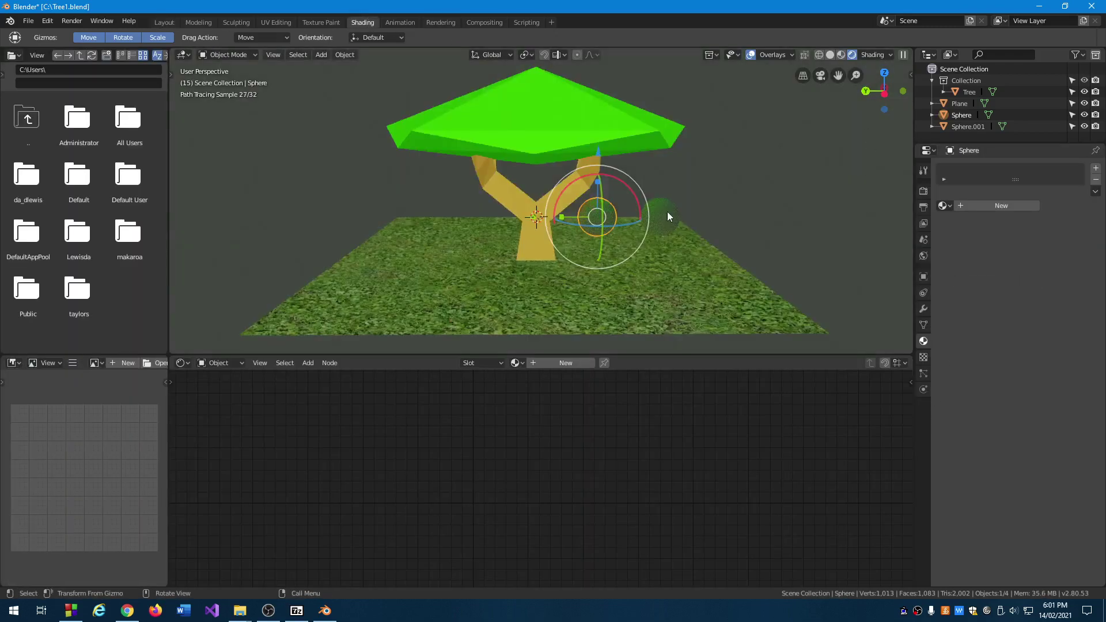
pyautogui.click(1006, 206)
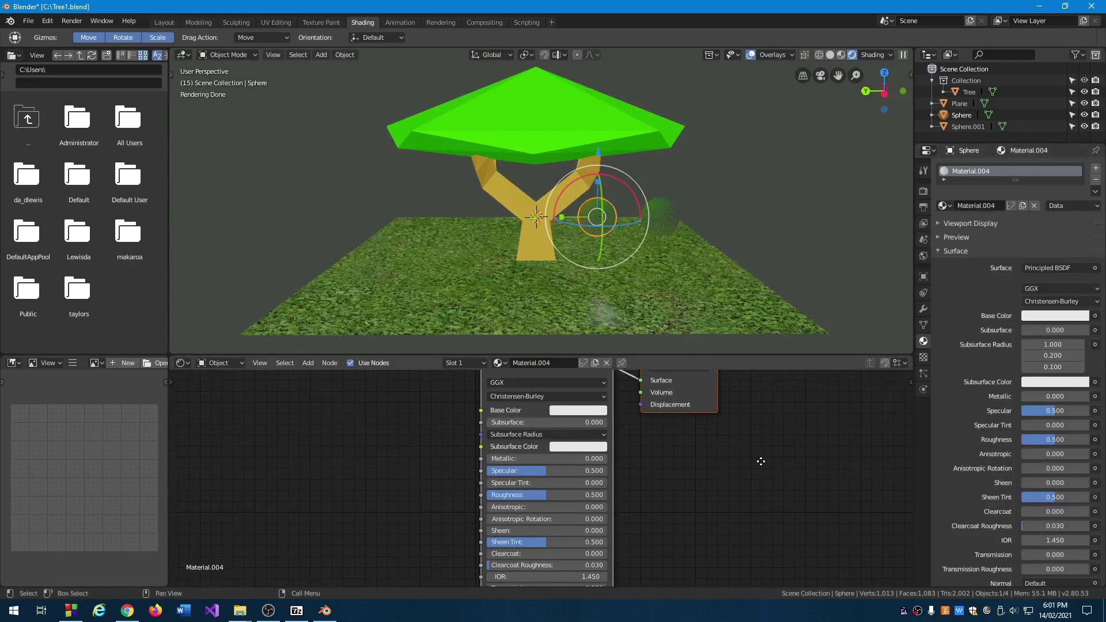
pyautogui.moveTo(762, 461); pyautogui.dragTo(770, 475, button='middle')
pyautogui.moveTo(642, 435); pyautogui.dragTo(649, 453, button='middle')
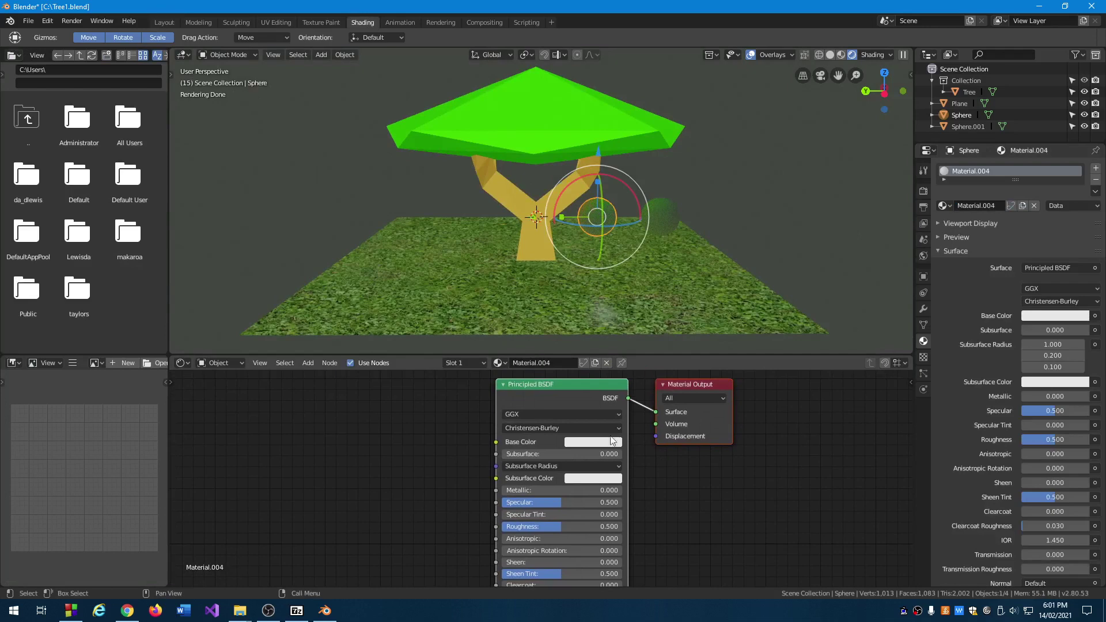
# Step: Replace the Principled BSDF node with a Script node set to External mode
pyautogui.click(529, 386)
pyautogui.press('Delete')
pyautogui.click(308, 363)
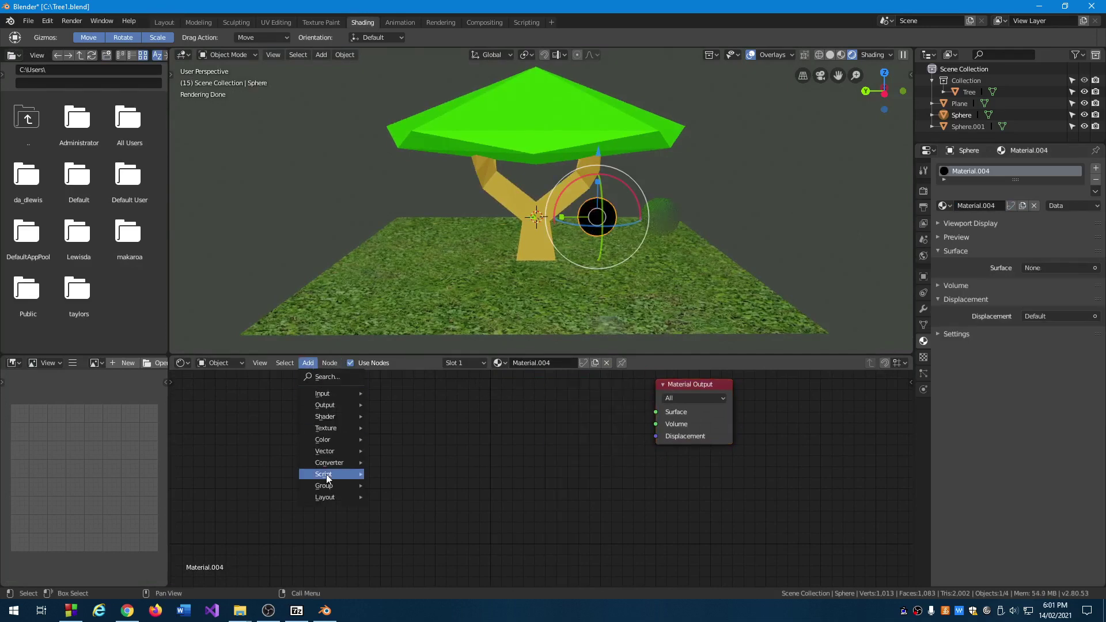
pyautogui.moveTo(345, 474)
pyautogui.click(397, 474)
pyautogui.click(552, 389)
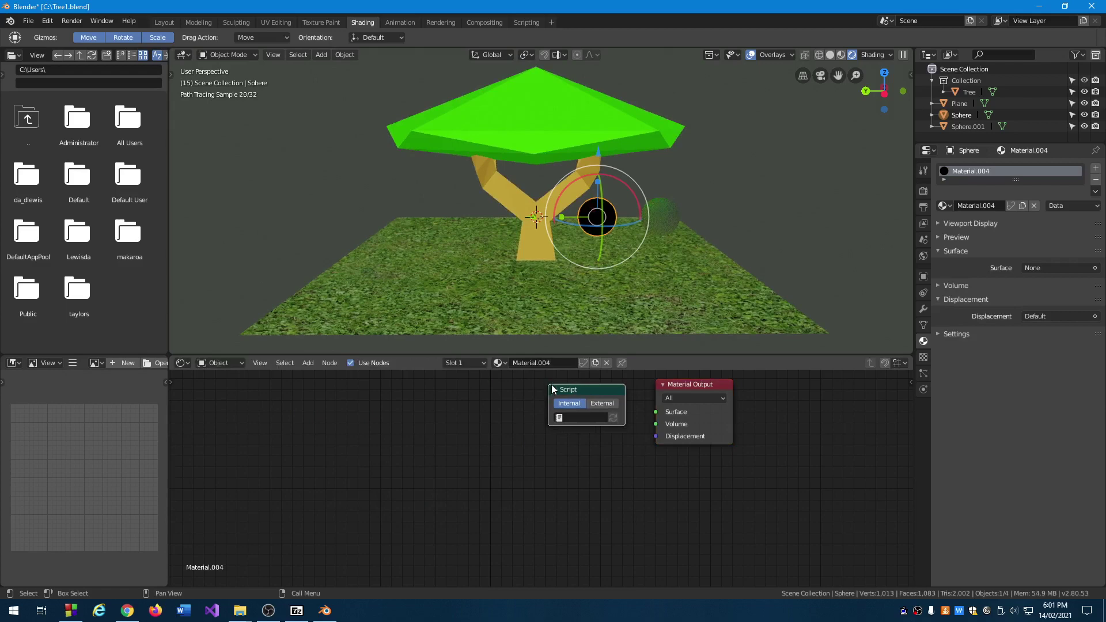
pyautogui.click(600, 404)
pyautogui.click(603, 418)
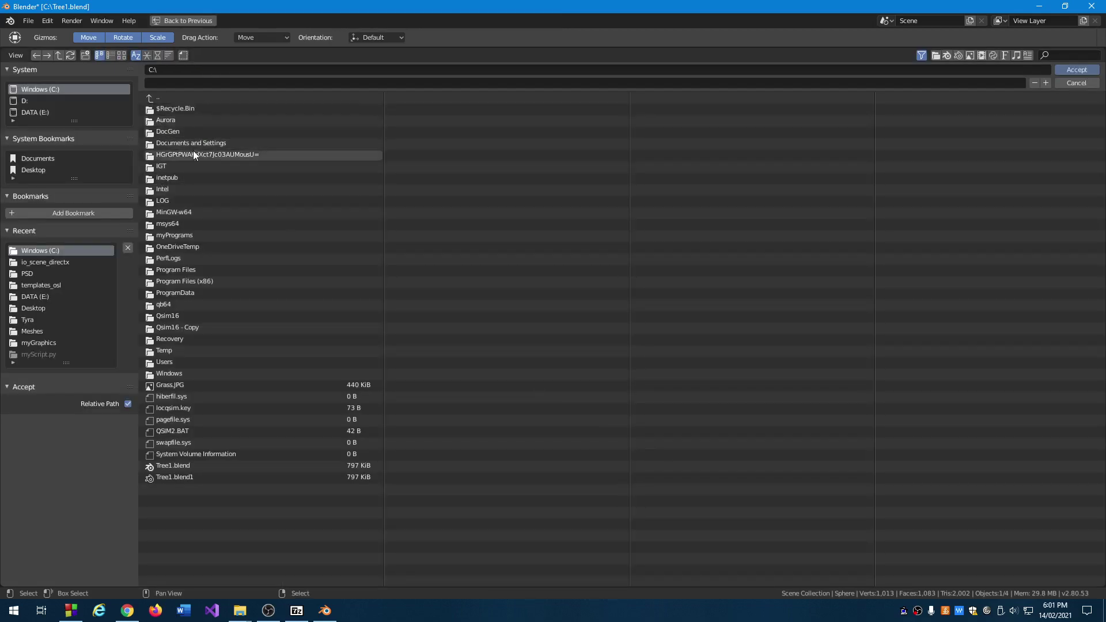
# Step: Load Phong.osl from the io_scene_directx add-on folder into the first sphere's Script node
pyautogui.click(191, 271)
pyautogui.click(196, 187)
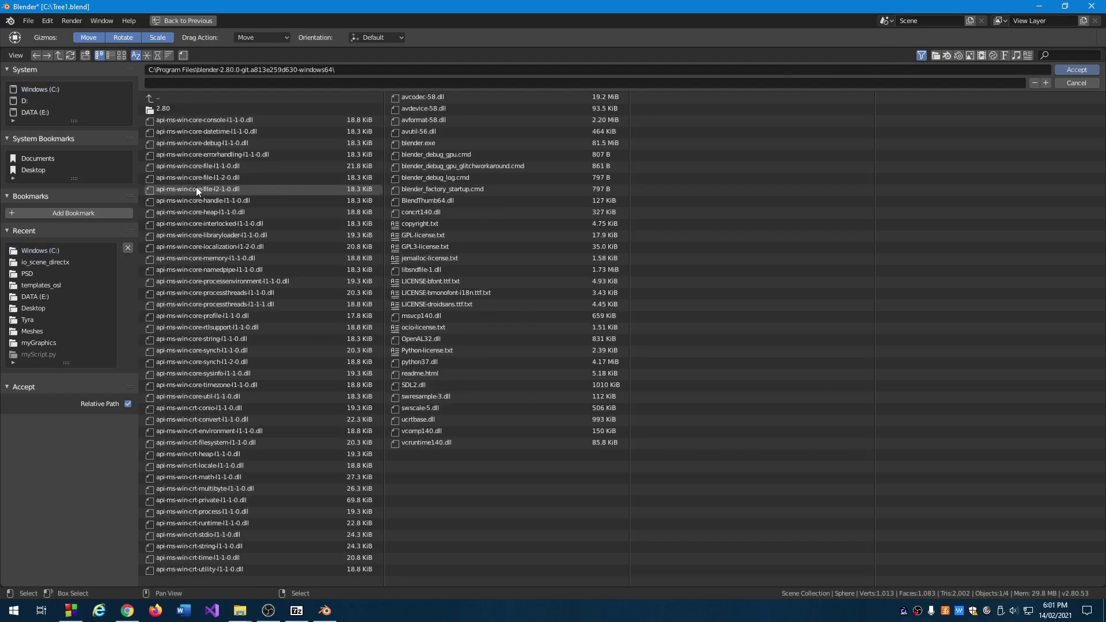
pyautogui.click(178, 115)
pyautogui.click(185, 134)
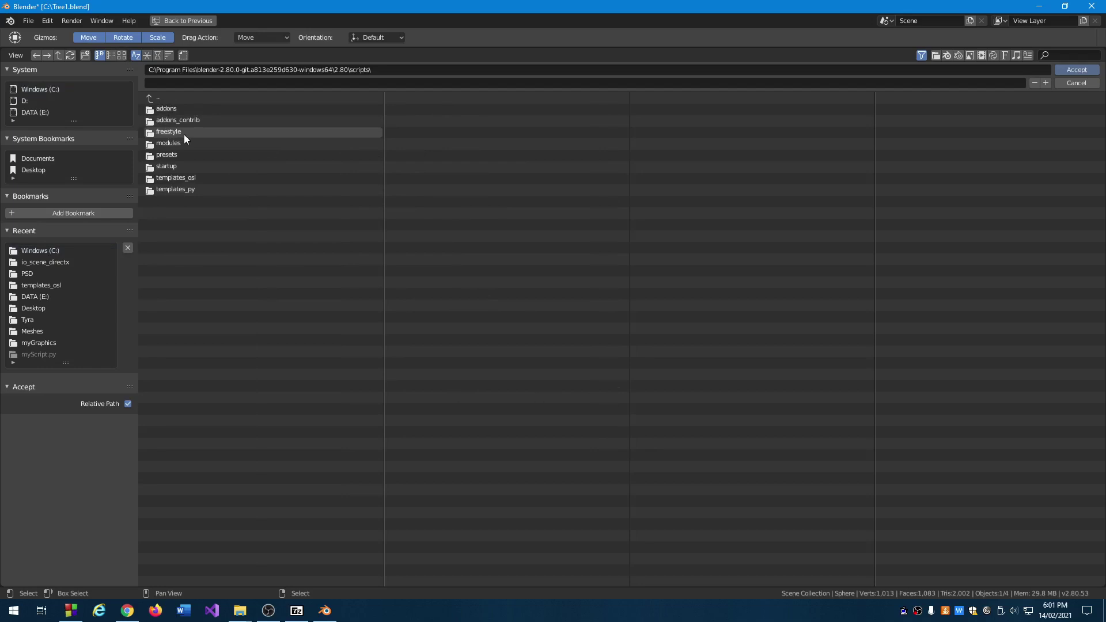
pyautogui.click(181, 112)
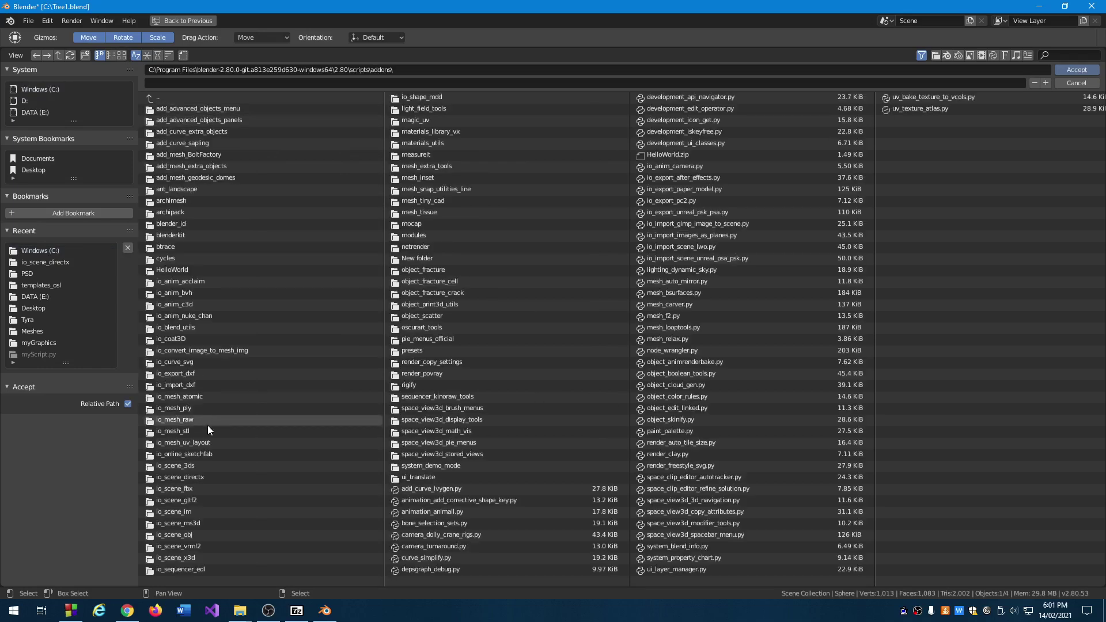
pyautogui.click(205, 480)
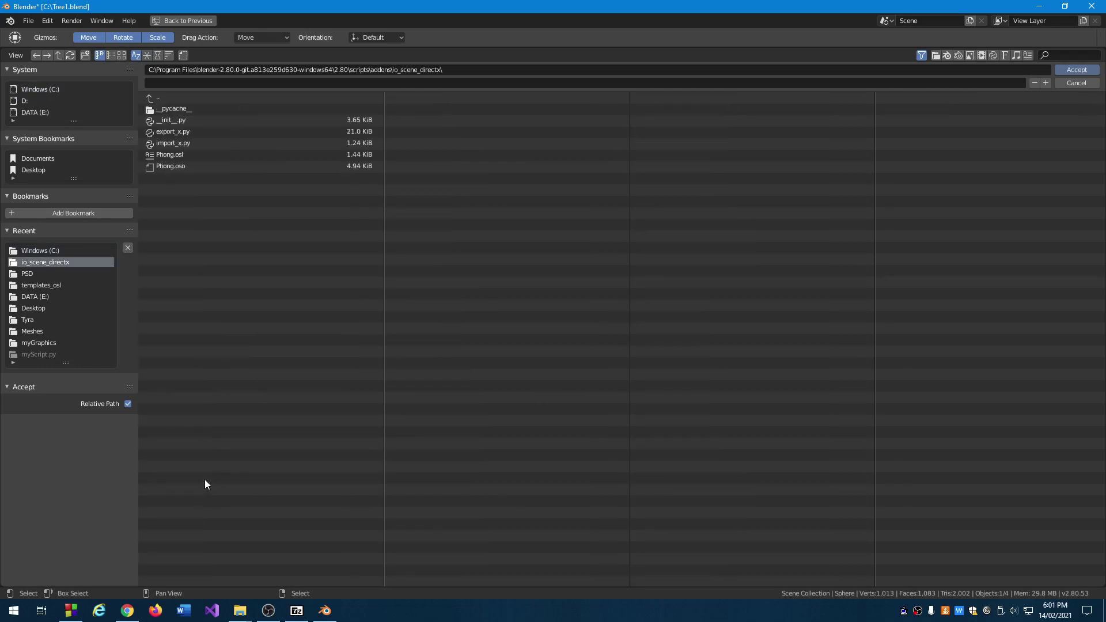
pyautogui.click(171, 155)
pyautogui.doubleClick(172, 155)
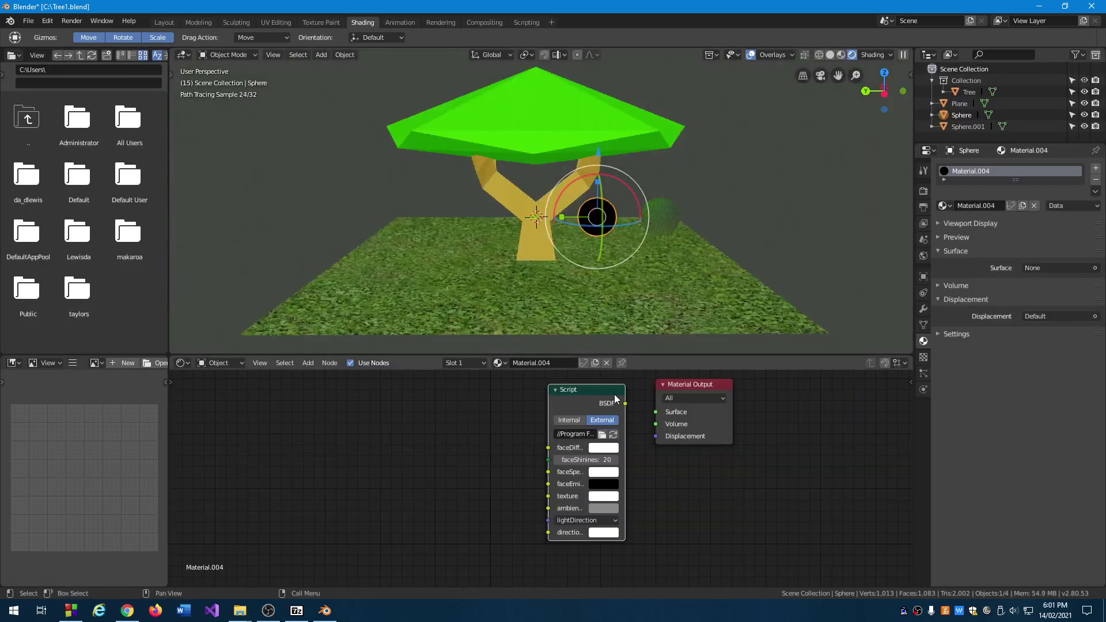
# Step: Link the Script node's BSDF to Material.004's Surface so the first sphere renders white
pyautogui.moveTo(627, 403); pyautogui.dragTo(657, 416)
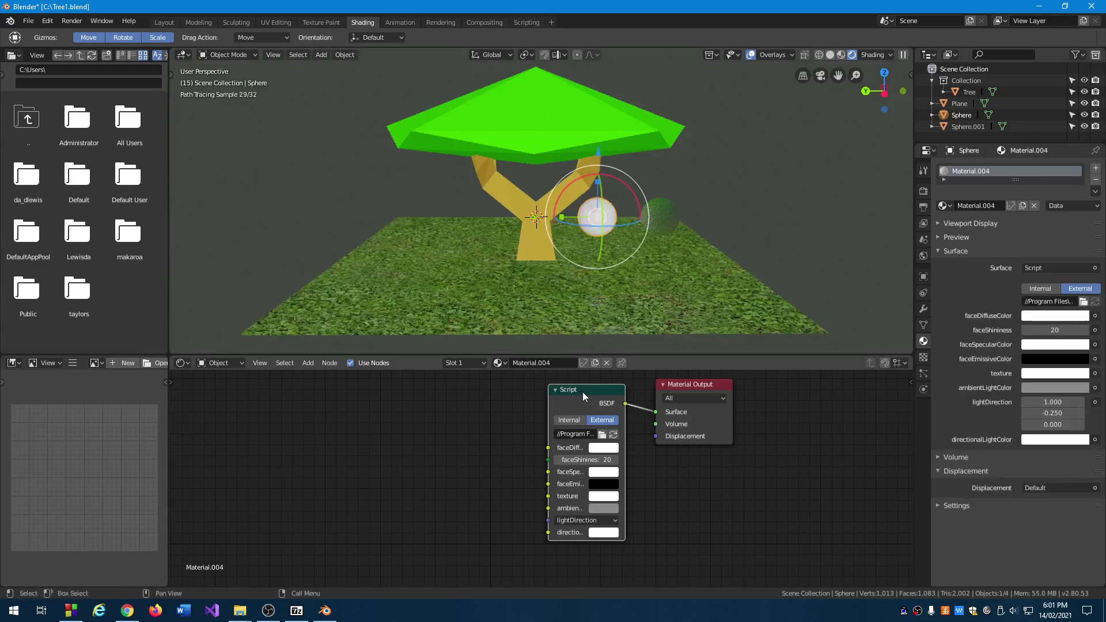
pyautogui.moveTo(583, 397); pyautogui.dragTo(580, 406)
pyautogui.scroll(4, 613, 255)
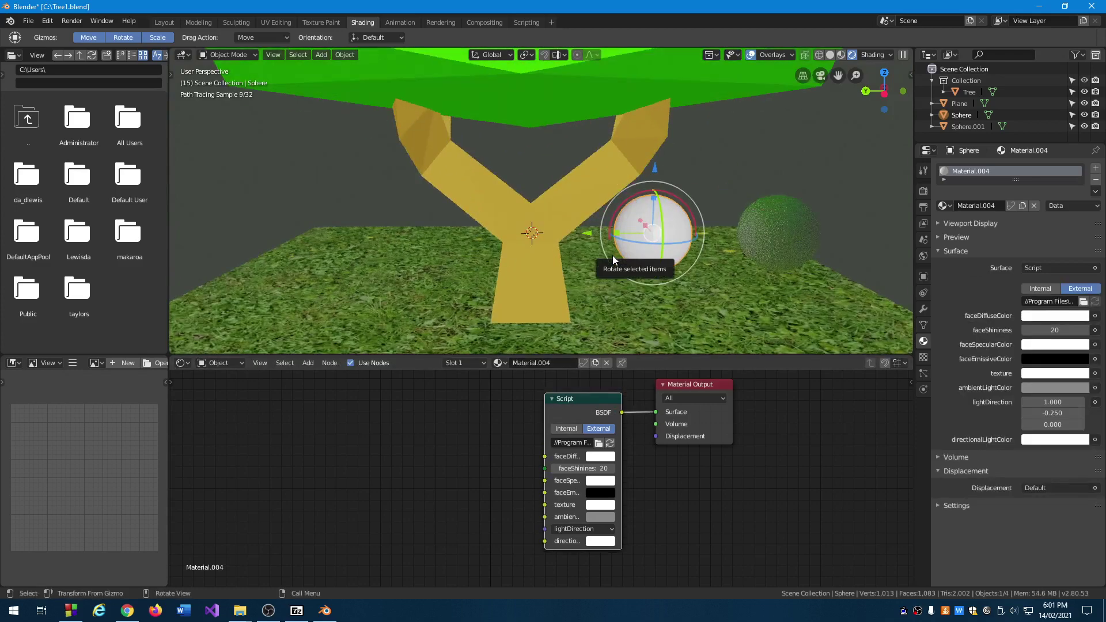
pyautogui.scroll(-3, 613, 256)
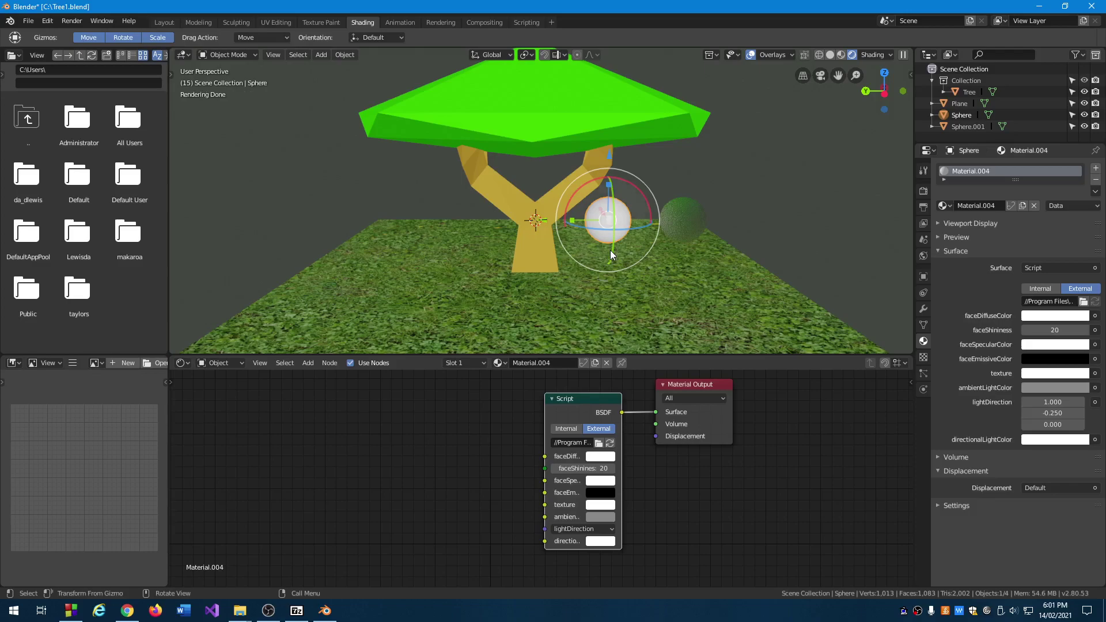
pyautogui.press('KP_Decimal')
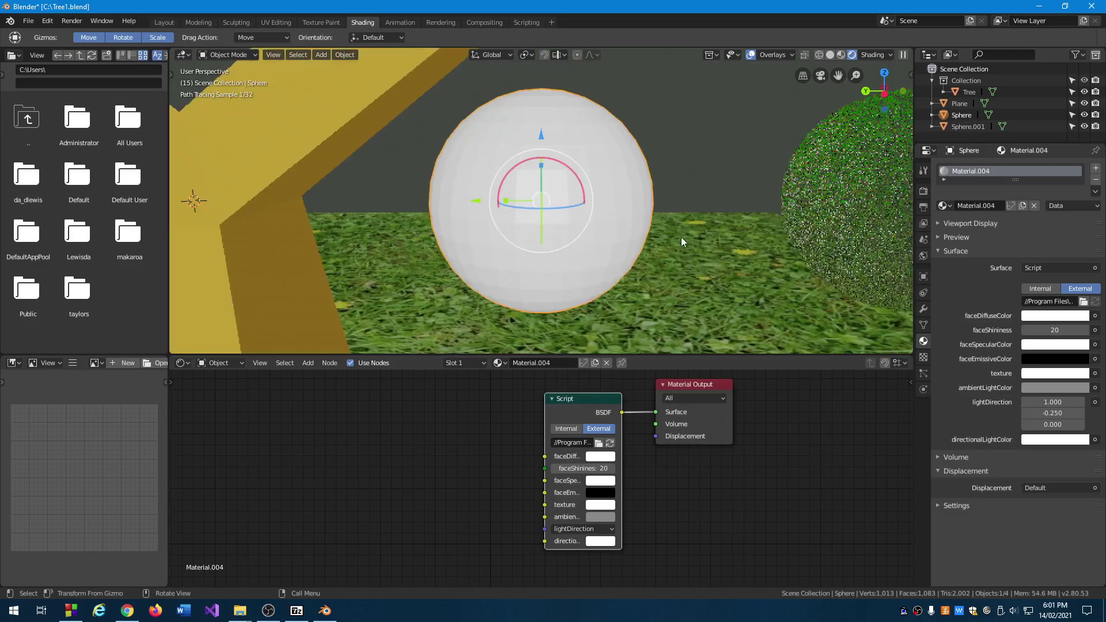
pyautogui.moveTo(632, 226)
pyautogui.mouseDown(button='middle')
pyautogui.moveTo(640, 220)
pyautogui.moveTo(510, 226)
pyautogui.moveTo(454, 254)
pyautogui.moveTo(442, 248)
pyautogui.moveTo(568, 241)
pyautogui.moveTo(622, 213)
pyautogui.moveTo(648, 216)
pyautogui.moveTo(670, 244)
pyautogui.moveTo(633, 240)
pyautogui.mouseUp(button='middle')
pyautogui.scroll(-2, 632, 236)
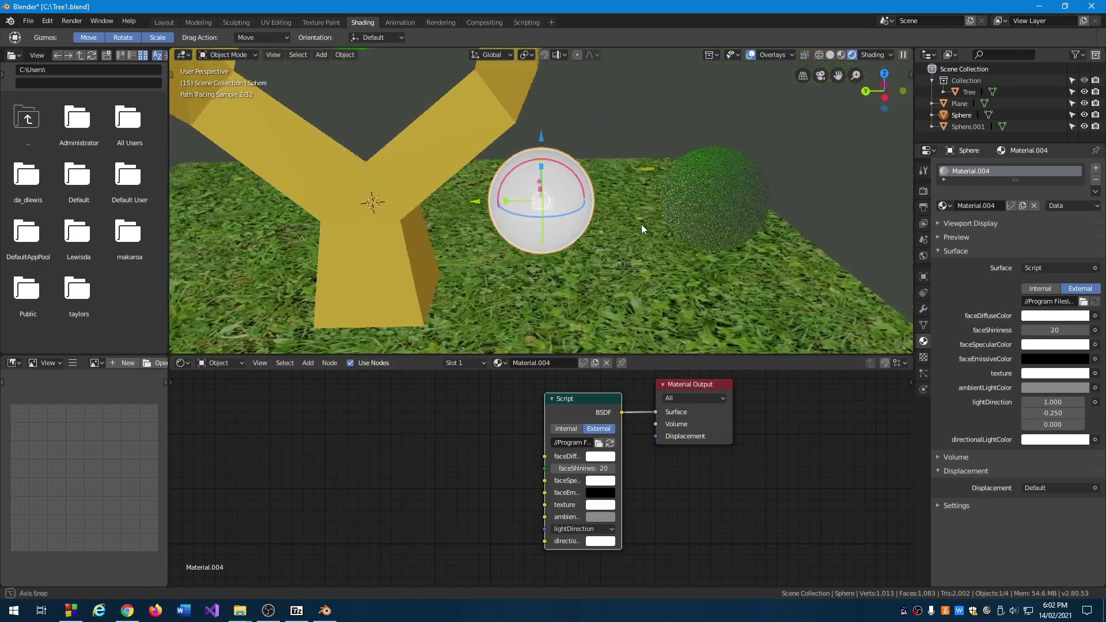
pyautogui.click(698, 199)
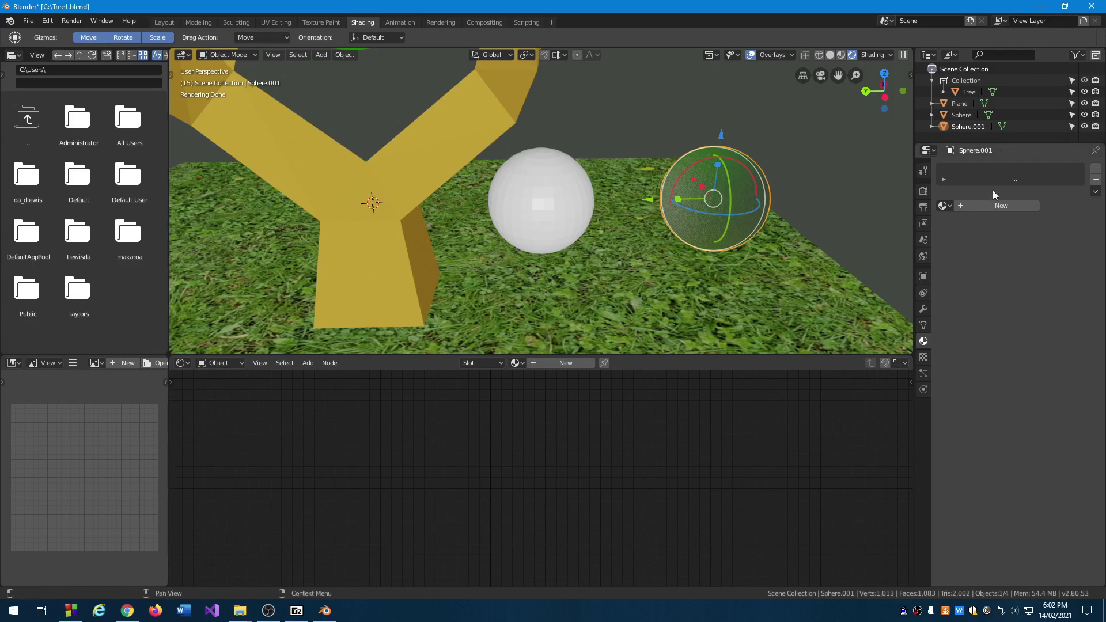
# Step: Give Sphere.001 a new Material.005 with an External Script node replacing Principled BSDF
pyautogui.click(1001, 206)
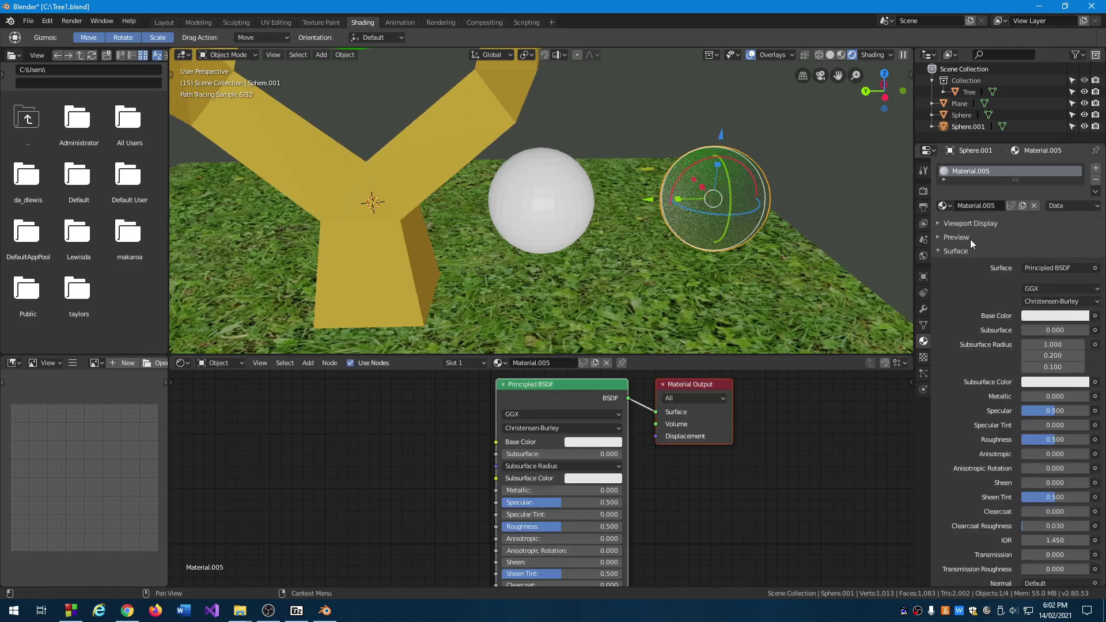
pyautogui.click(582, 390)
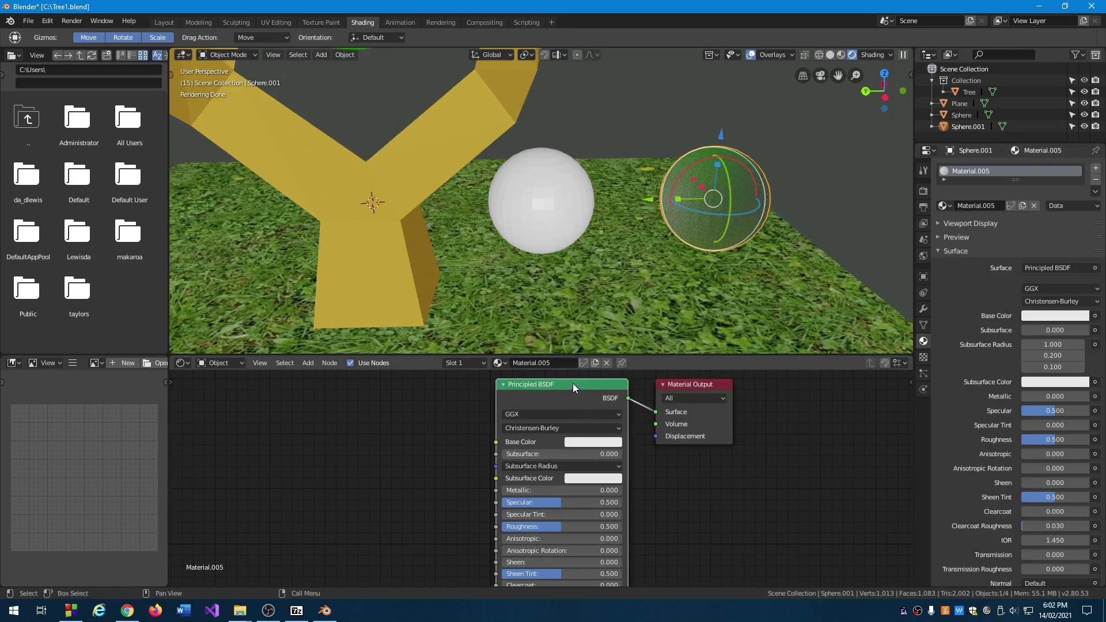
pyautogui.press('Delete')
pyautogui.click(308, 363)
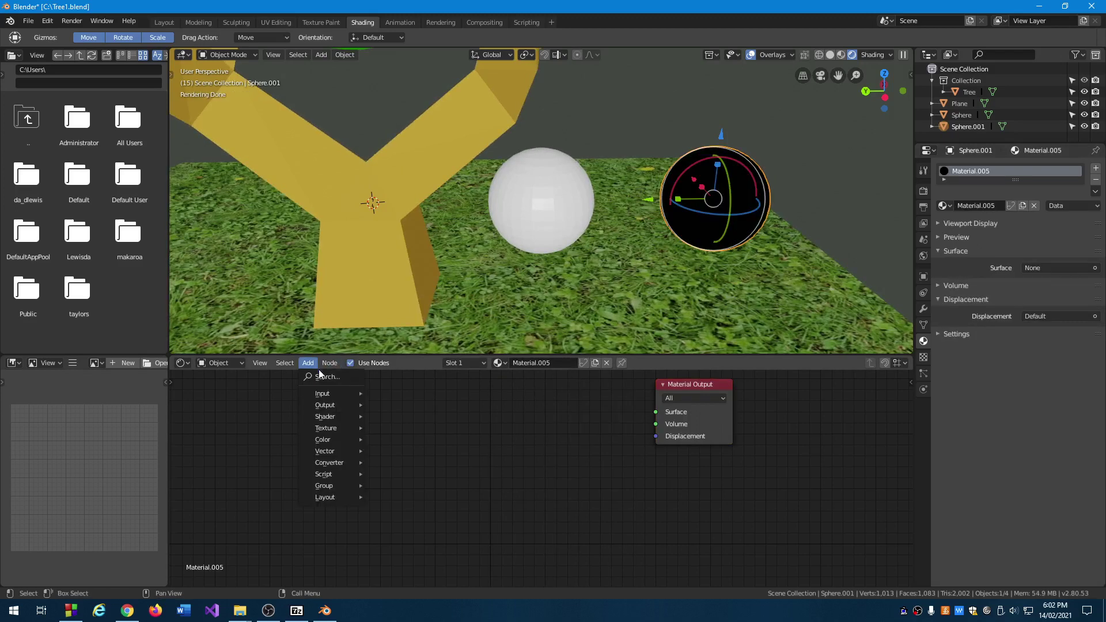
pyautogui.click(385, 473)
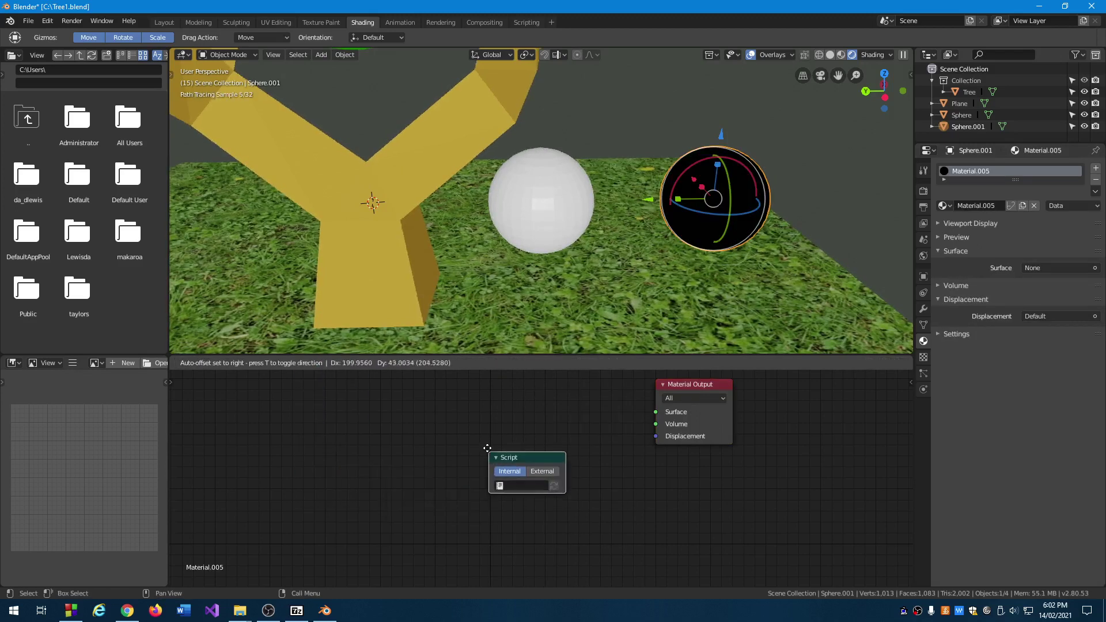
pyautogui.click(499, 408)
pyautogui.click(551, 423)
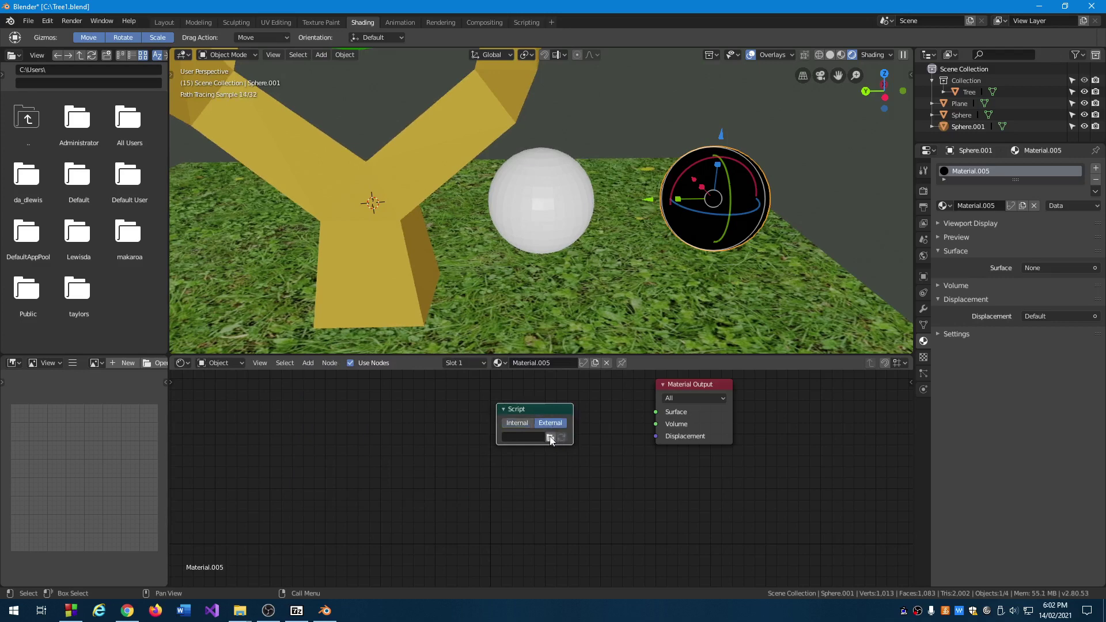
pyautogui.click(550, 438)
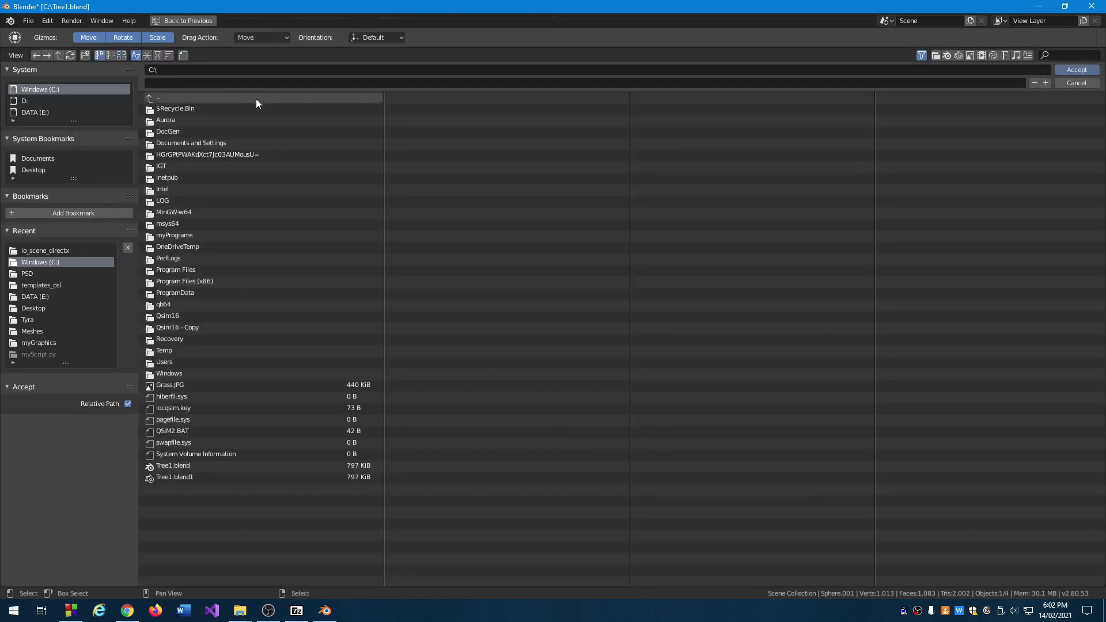
# Step: Load Phong.osl from the io_scene_directx add-on folder into Sphere.001's Script node and connect its BSDF to Surface
pyautogui.doubleClick(209, 274)
pyautogui.doubleClick(198, 190)
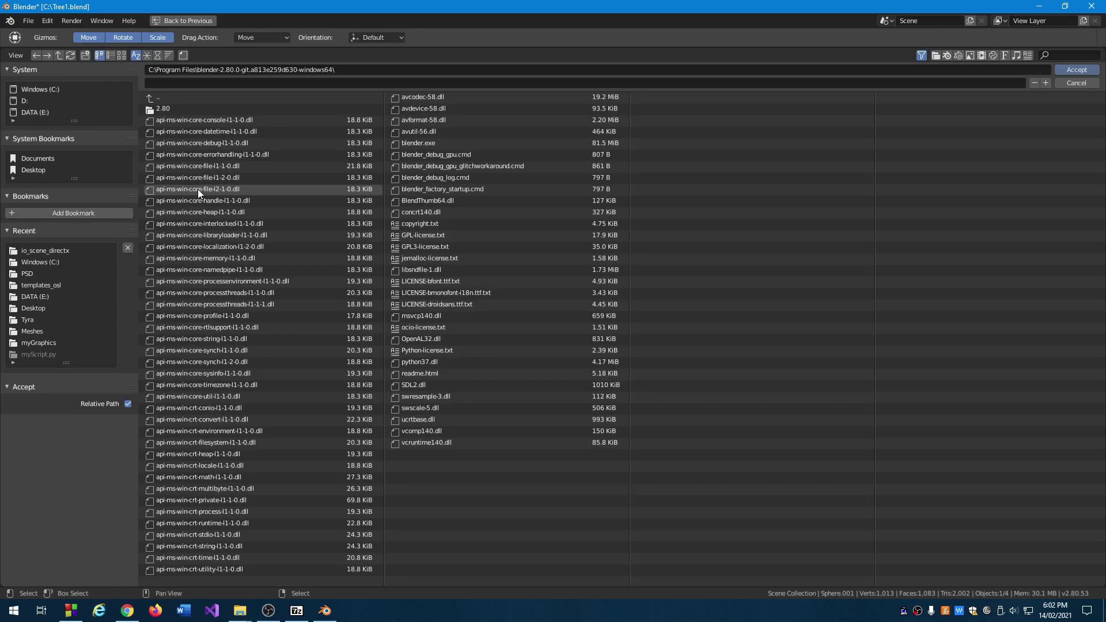
pyautogui.doubleClick(174, 108)
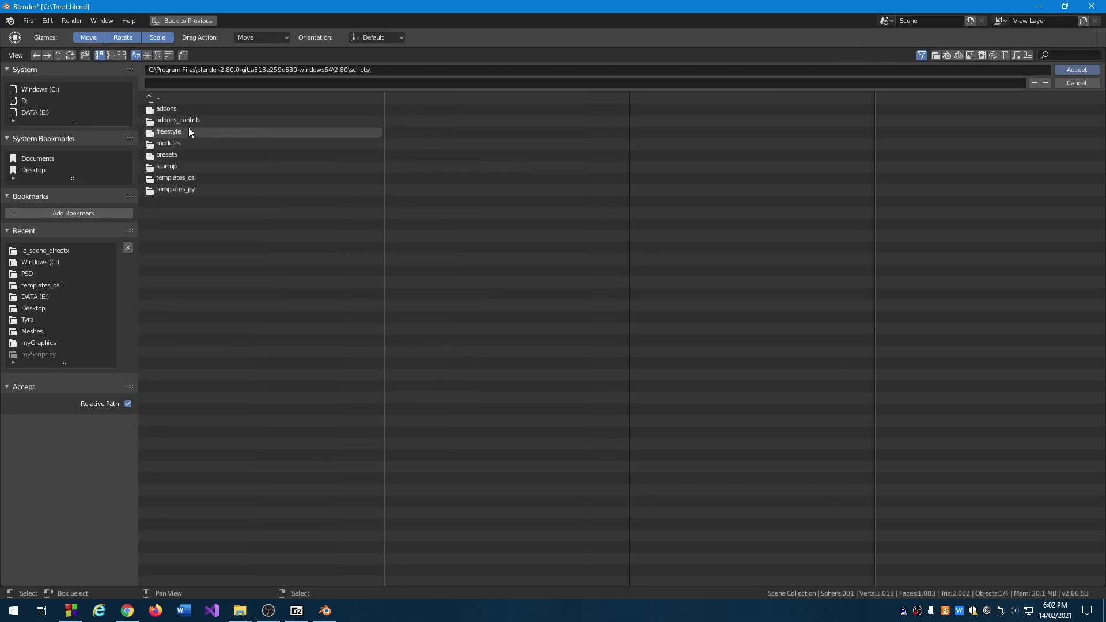
pyautogui.click(185, 109)
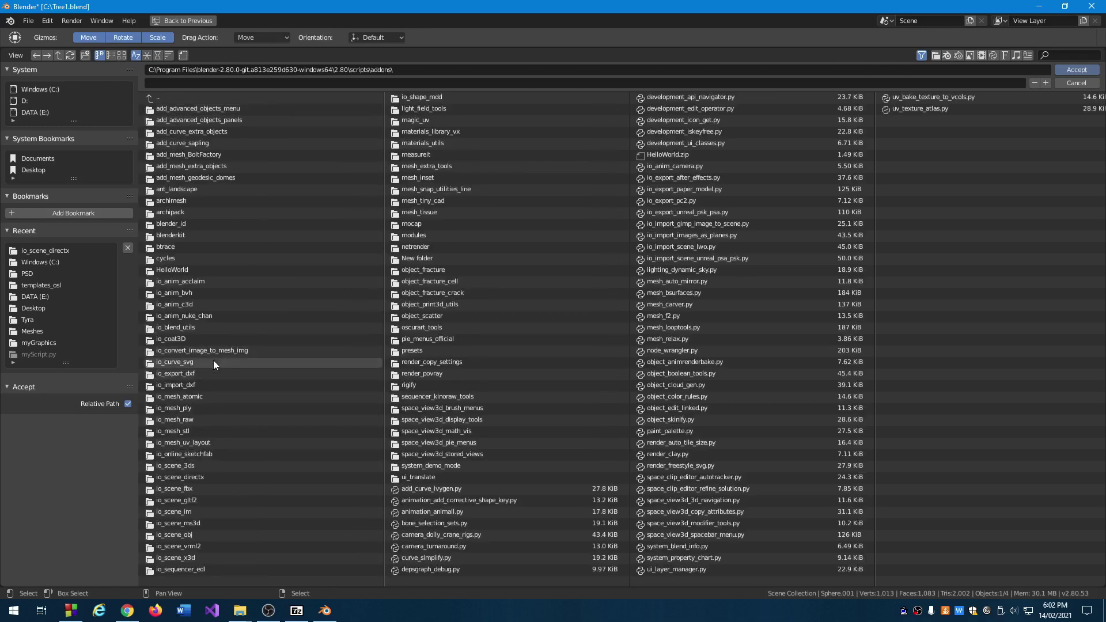
pyautogui.doubleClick(209, 477)
pyautogui.doubleClick(167, 156)
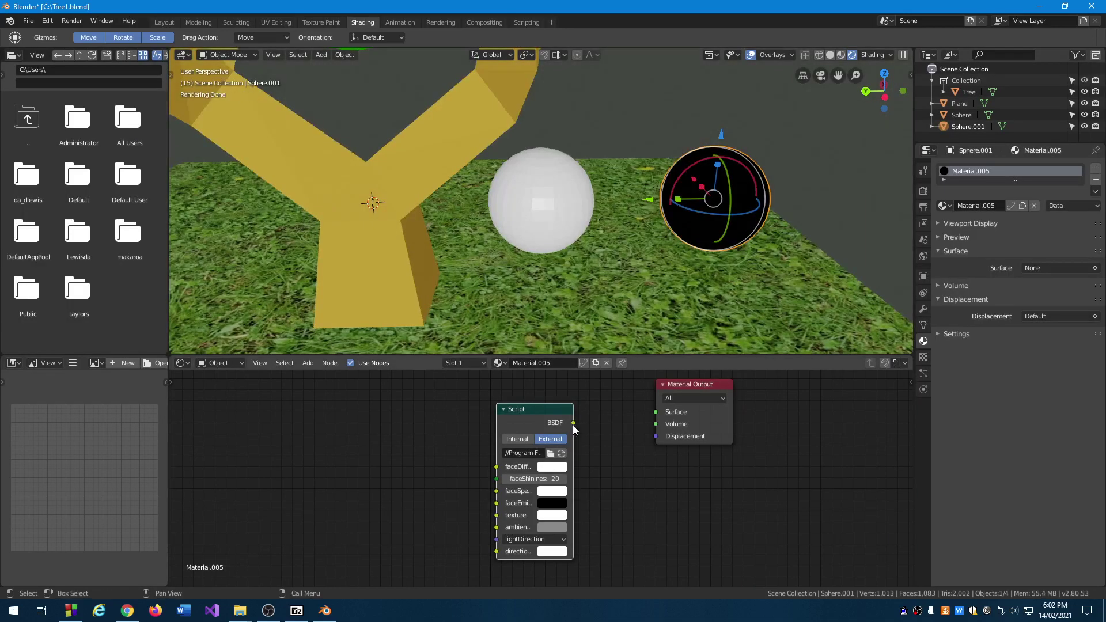
pyautogui.moveTo(573, 424); pyautogui.dragTo(655, 412)
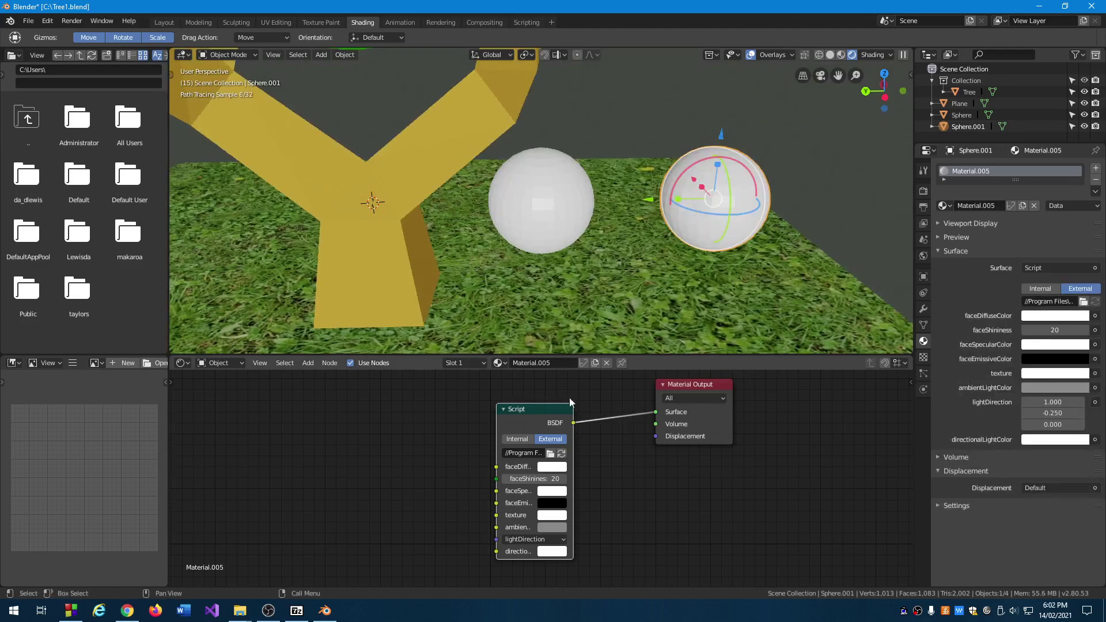
# Step: Set the left sphere's faceDiffuseColor to red
pyautogui.moveTo(546, 406); pyautogui.dragTo(575, 404)
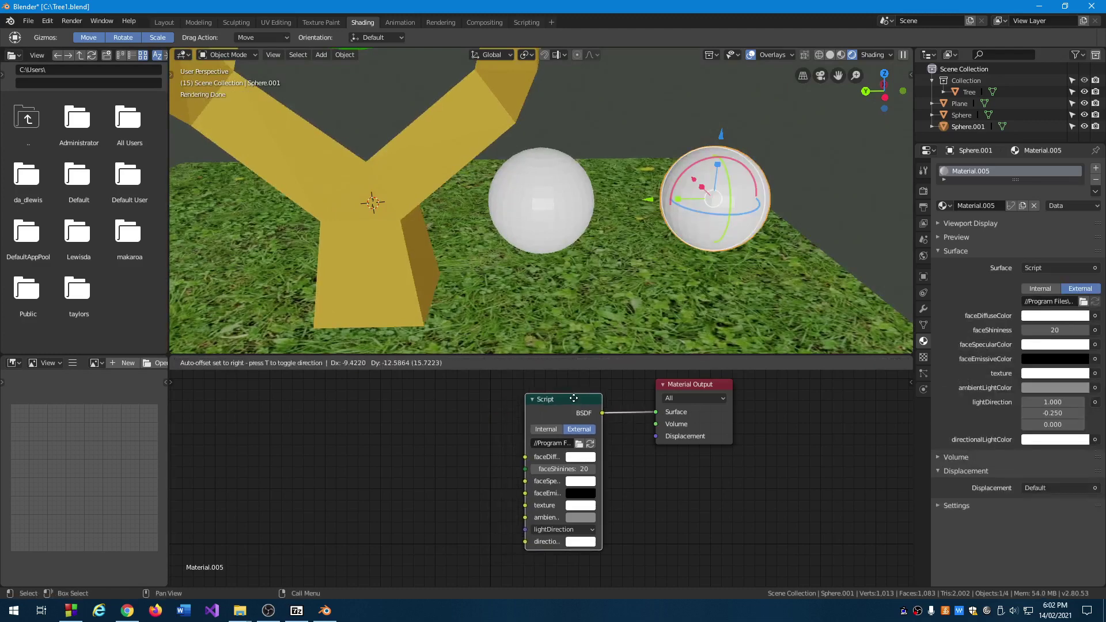
pyautogui.click(546, 230)
pyautogui.click(601, 457)
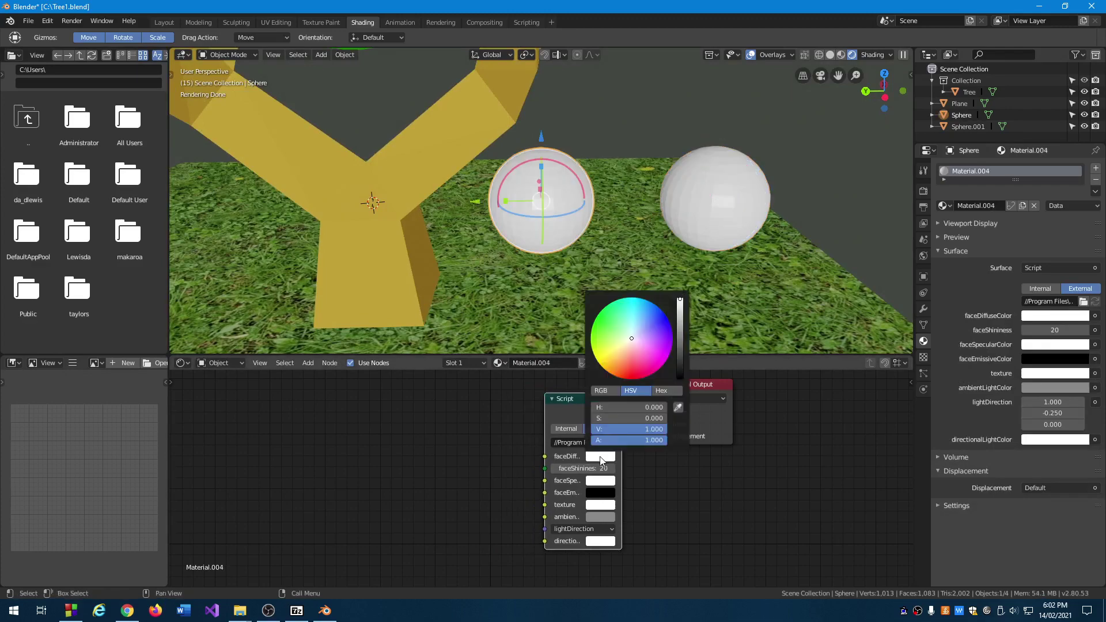
pyautogui.moveTo(630, 348); pyautogui.dragTo(630, 379)
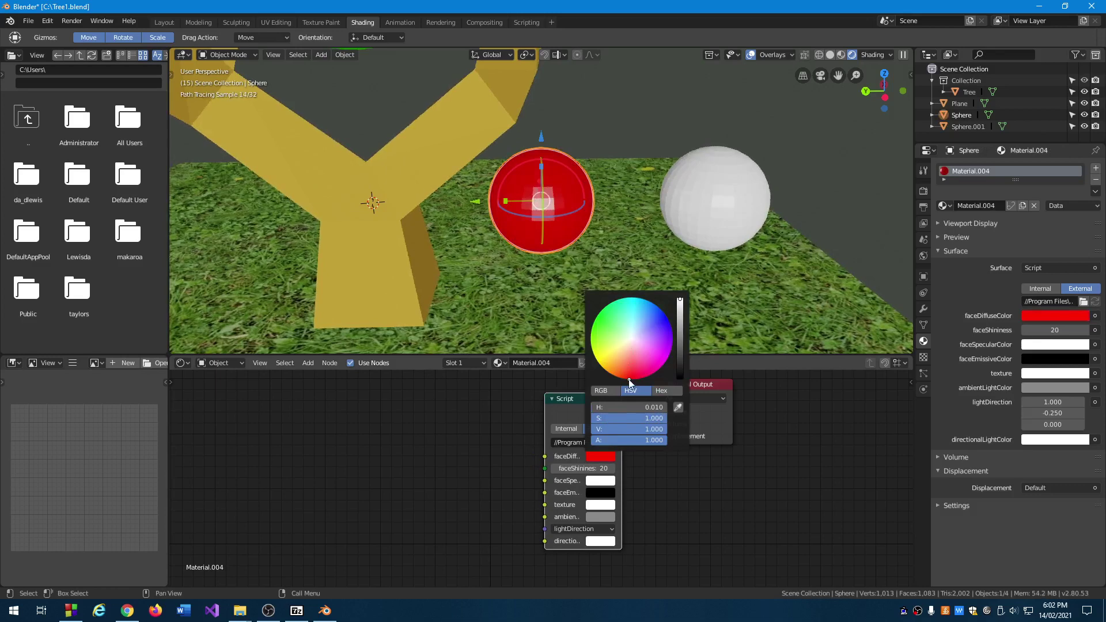
# Step: Set the right sphere's faceDiffuseColor to blue
pyautogui.click(736, 210)
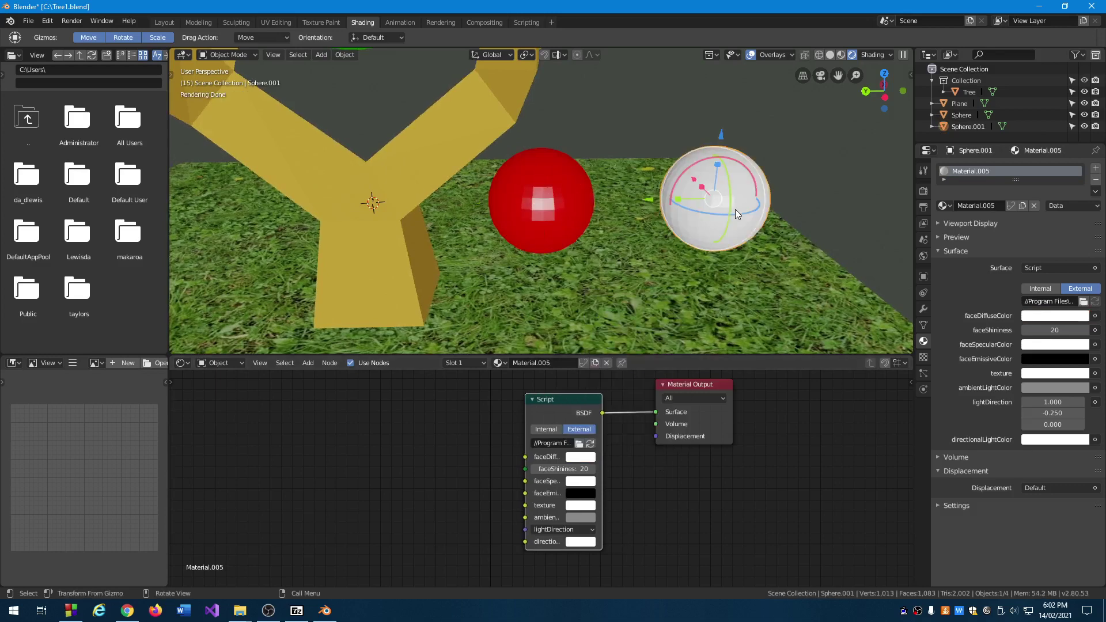
pyautogui.click(574, 458)
pyautogui.moveTo(615, 340); pyautogui.dragTo(647, 318)
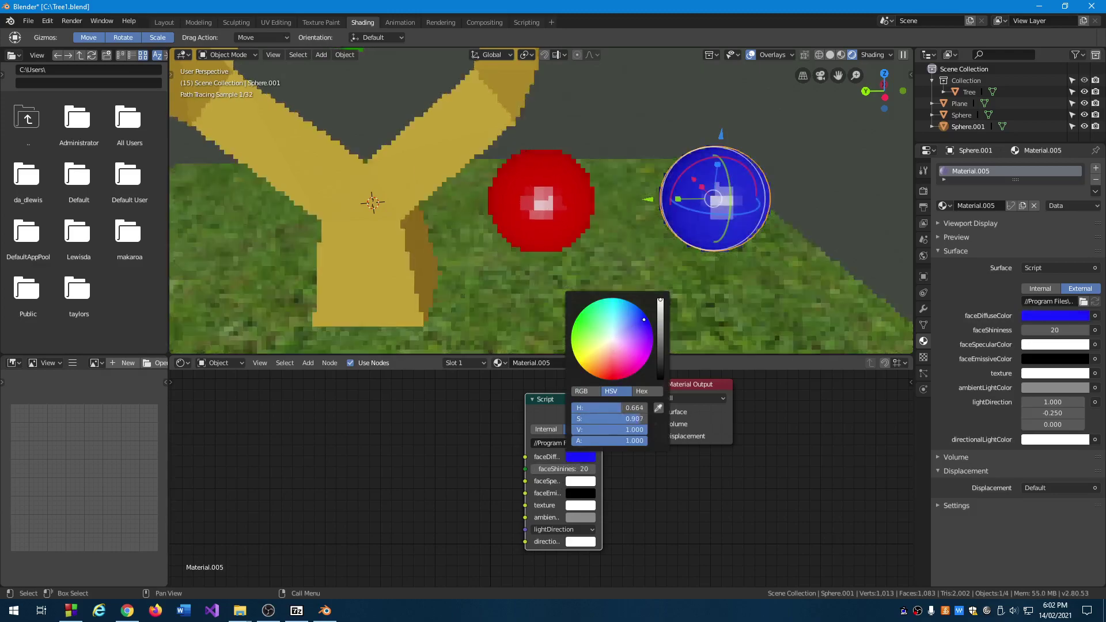
pyautogui.click(723, 296)
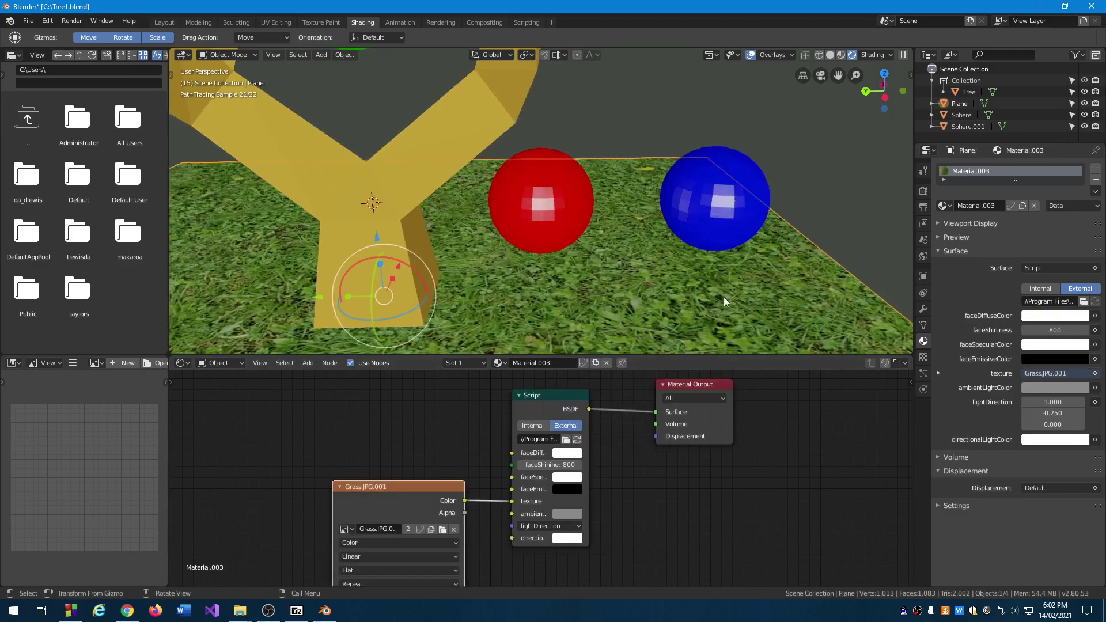
pyautogui.moveTo(718, 206)
pyautogui.mouseDown(button='middle')
pyautogui.moveTo(624, 182)
pyautogui.moveTo(743, 214)
pyautogui.moveTo(520, 181)
pyautogui.moveTo(708, 192)
pyautogui.moveTo(703, 212)
pyautogui.moveTo(704, 193)
pyautogui.mouseUp(button='middle')
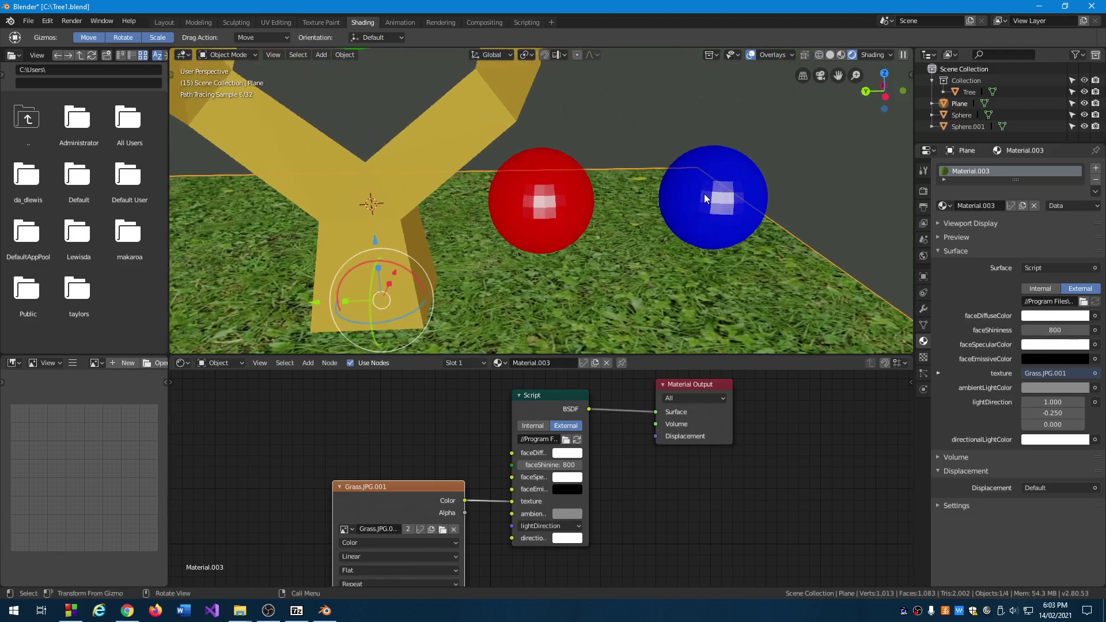
pyautogui.click(706, 175)
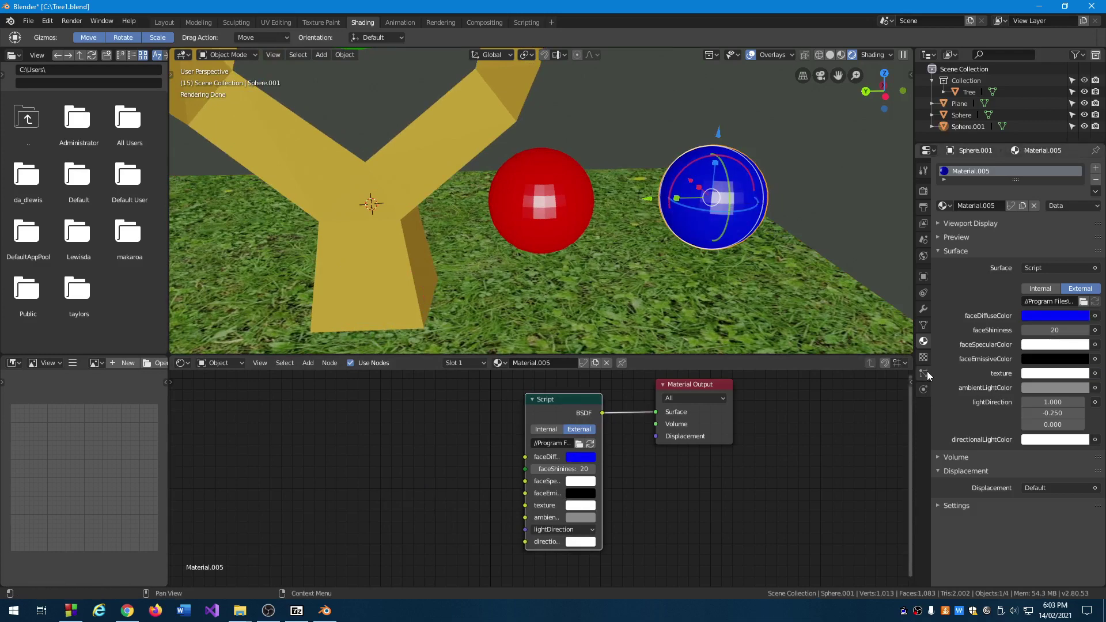
# Step: Enable Normals > Auto Smooth on Sphere.001 and apply Face > Shade Smooth to it
pyautogui.click(921, 327)
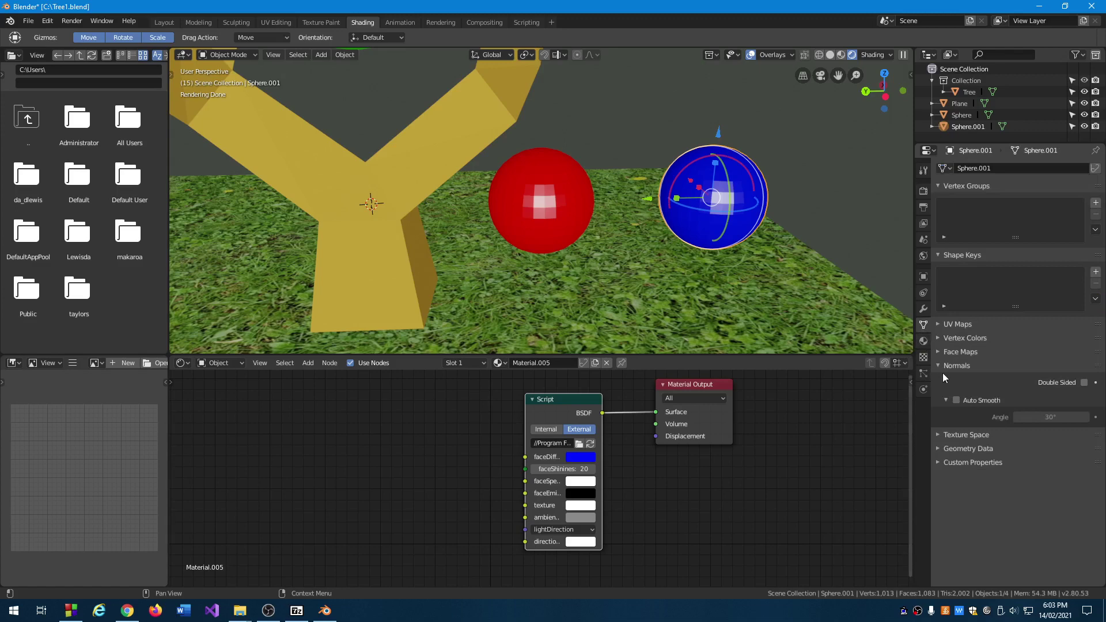
pyautogui.click(956, 401)
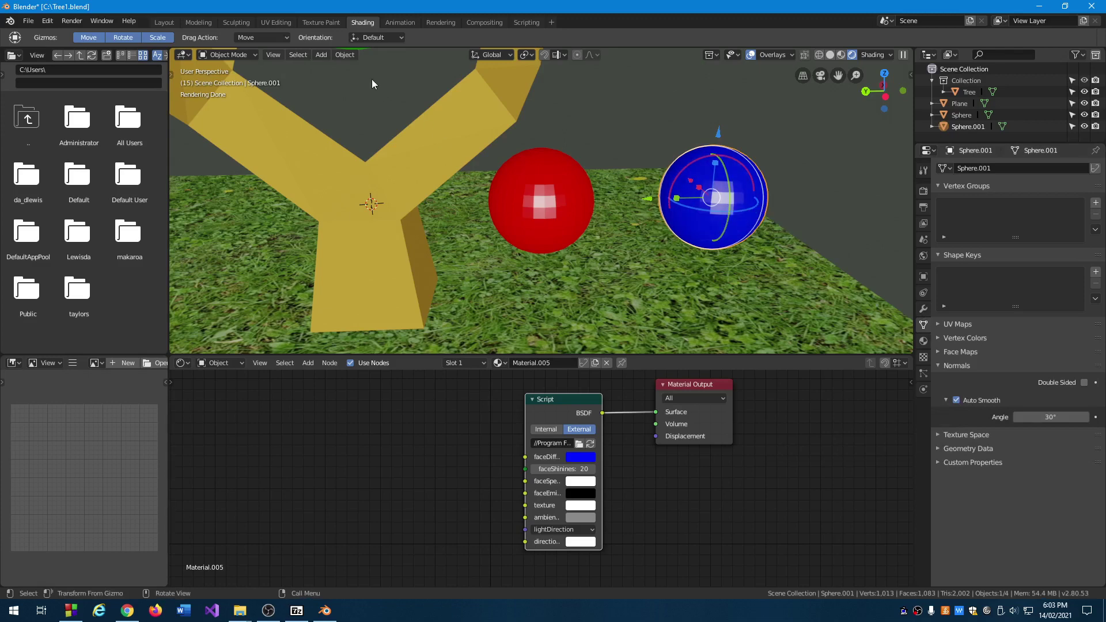
pyautogui.click(196, 19)
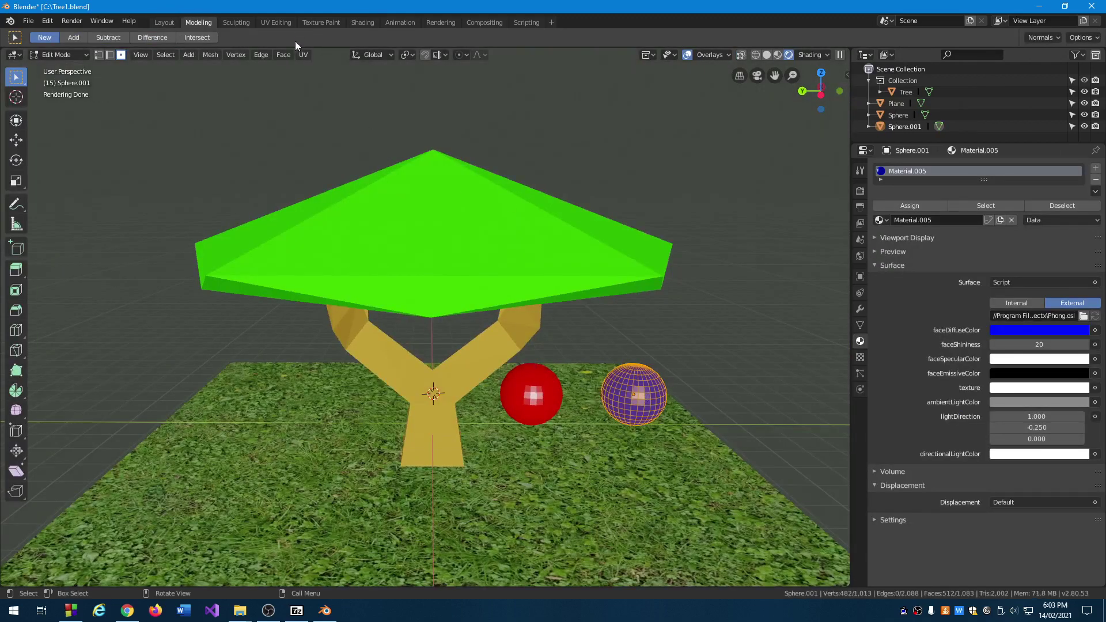
pyautogui.click(284, 54)
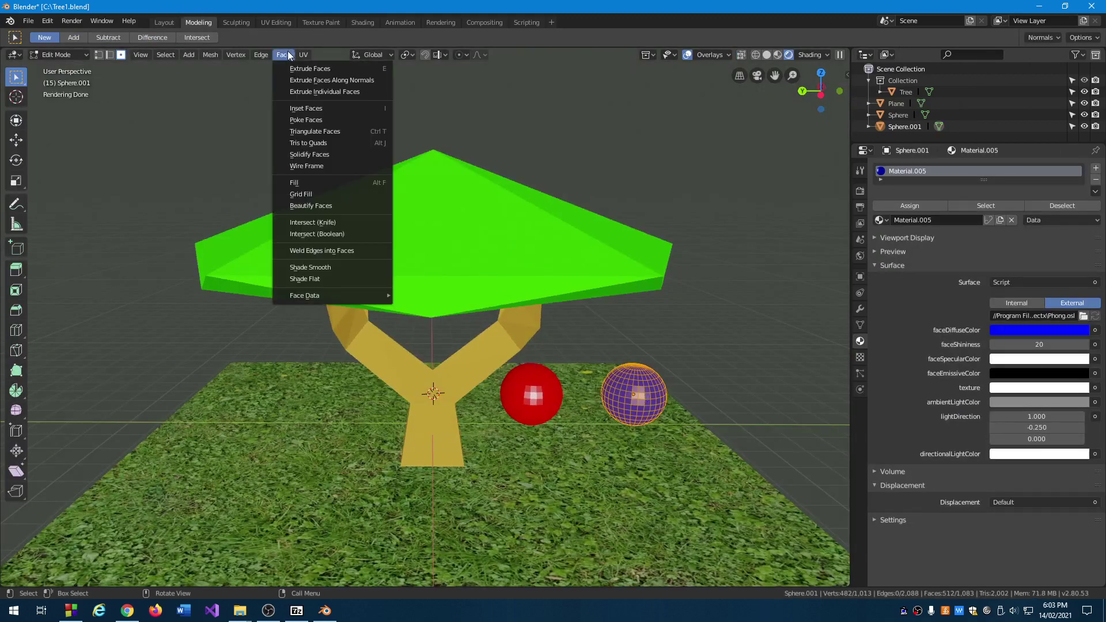
pyautogui.click(322, 268)
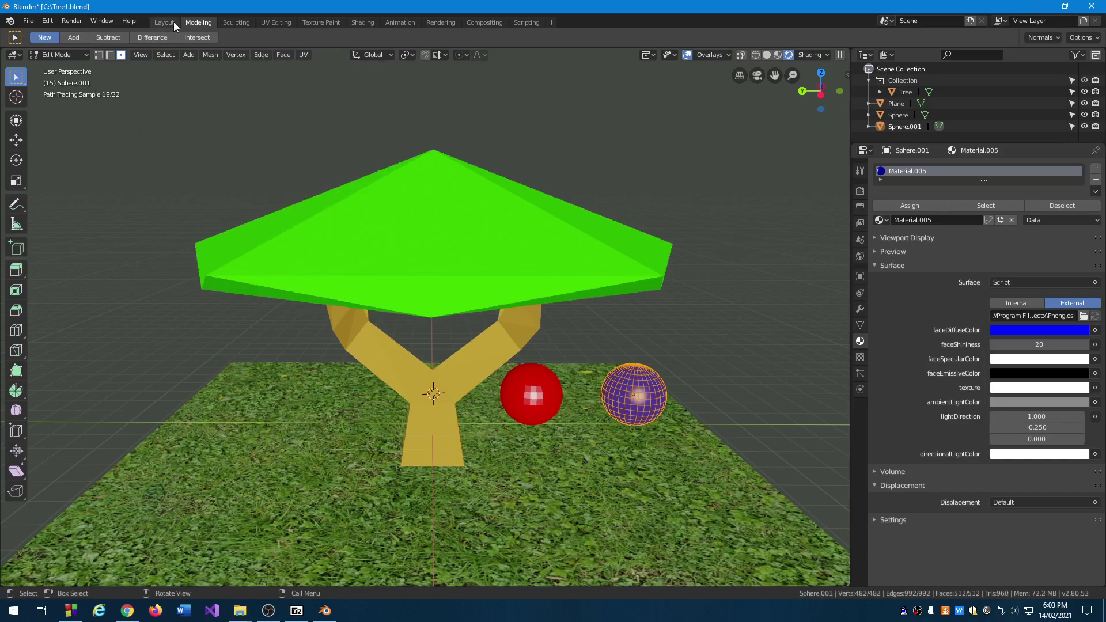
pyautogui.click(163, 21)
pyautogui.scroll(5, 507, 285)
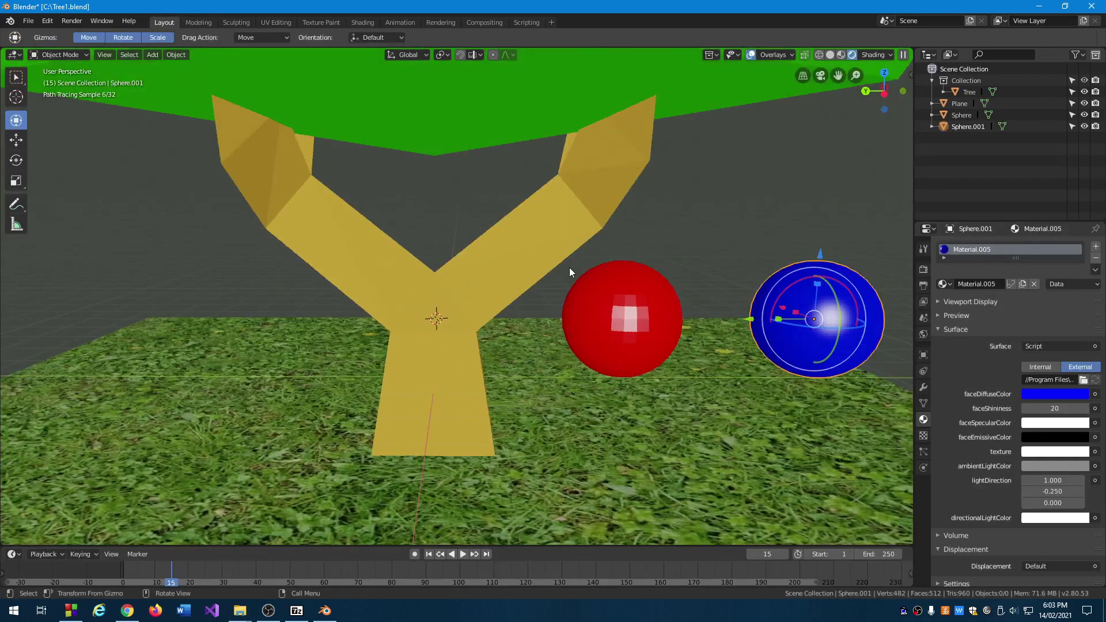
pyautogui.moveTo(549, 253)
pyautogui.mouseDown(button='middle')
pyautogui.moveTo(504, 244)
pyautogui.moveTo(582, 243)
pyautogui.mouseUp(button='middle')
pyautogui.moveTo(704, 232)
pyautogui.mouseDown(button='middle')
pyautogui.moveTo(503, 212)
pyautogui.moveTo(502, 244)
pyautogui.mouseUp(button='middle')
pyautogui.moveTo(387, 313)
pyautogui.mouseDown(button='middle')
pyautogui.moveTo(419, 295)
pyautogui.moveTo(430, 300)
pyautogui.moveTo(423, 330)
pyautogui.moveTo(424, 296)
pyautogui.mouseUp(button='middle')
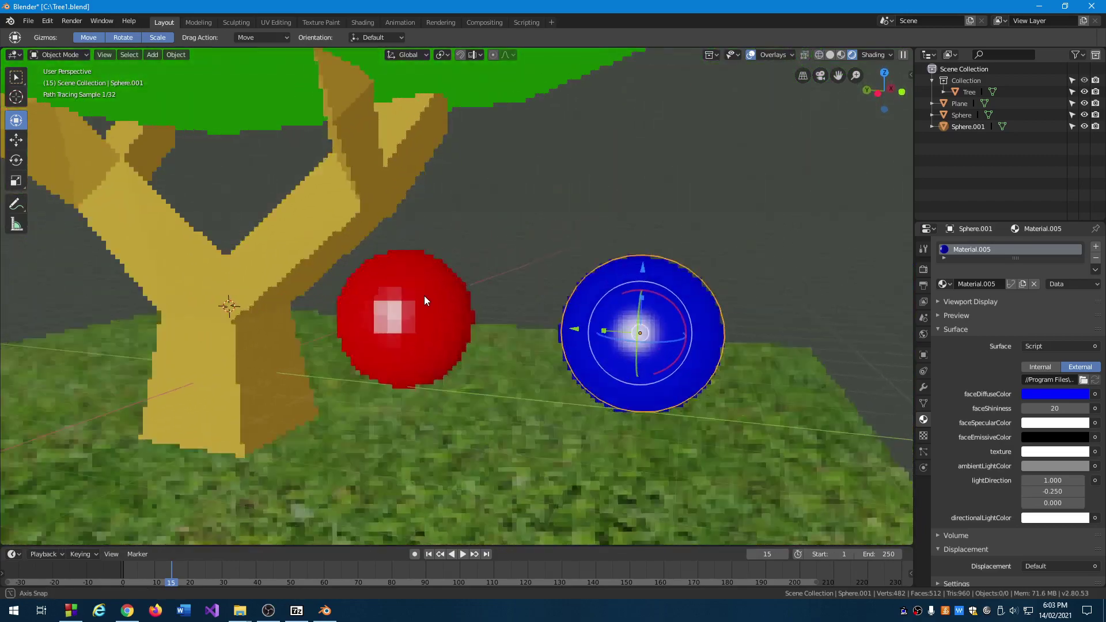
pyautogui.moveTo(609, 299)
pyautogui.mouseDown(button='middle')
pyautogui.moveTo(623, 225)
pyautogui.moveTo(590, 225)
pyautogui.moveTo(696, 224)
pyautogui.moveTo(695, 256)
pyautogui.moveTo(718, 250)
pyautogui.moveTo(659, 254)
pyautogui.moveTo(672, 252)
pyautogui.moveTo(672, 227)
pyautogui.moveTo(417, 238)
pyautogui.moveTo(409, 222)
pyautogui.moveTo(468, 249)
pyautogui.mouseUp(button='middle')
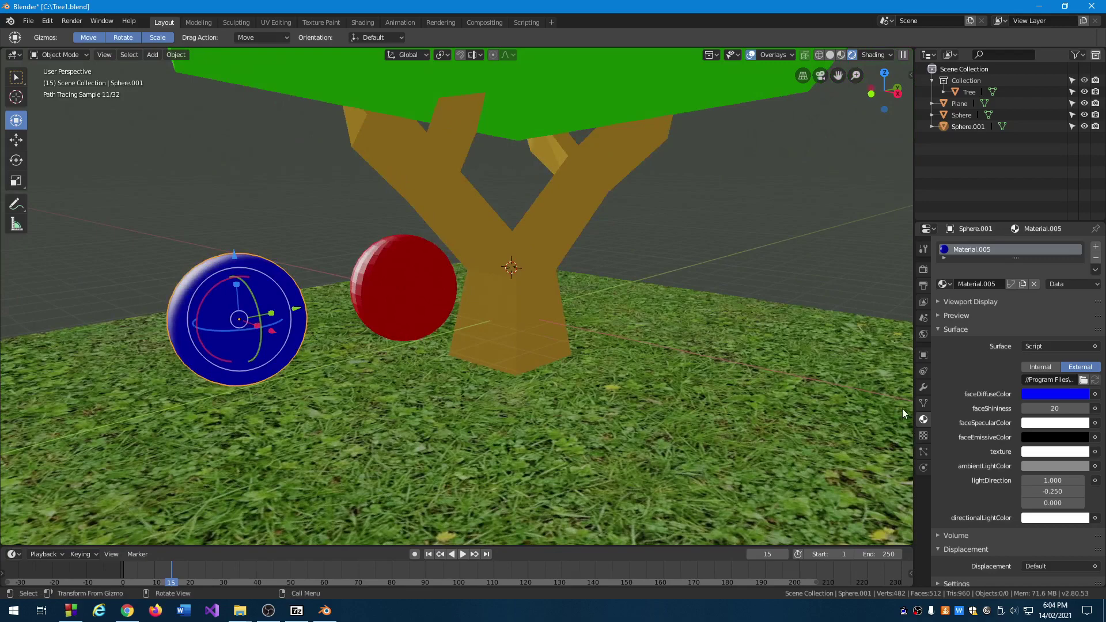
pyautogui.click(355, 21)
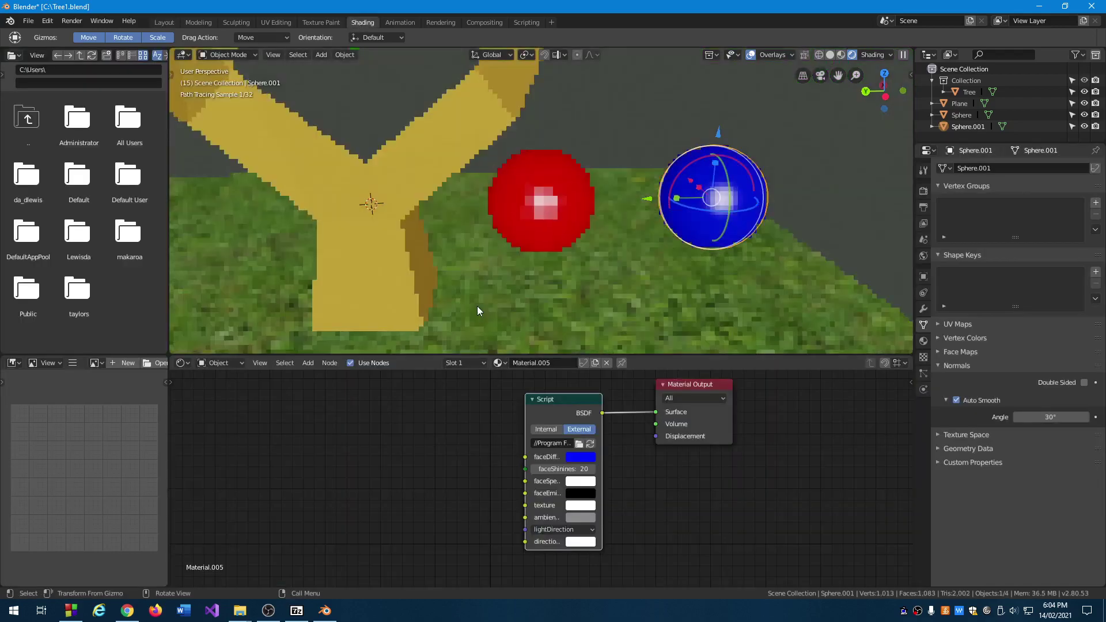
# Step: Switch the light colours to RGB and set the selected sphere's directional light colour to grey 0.53
pyautogui.click(573, 520)
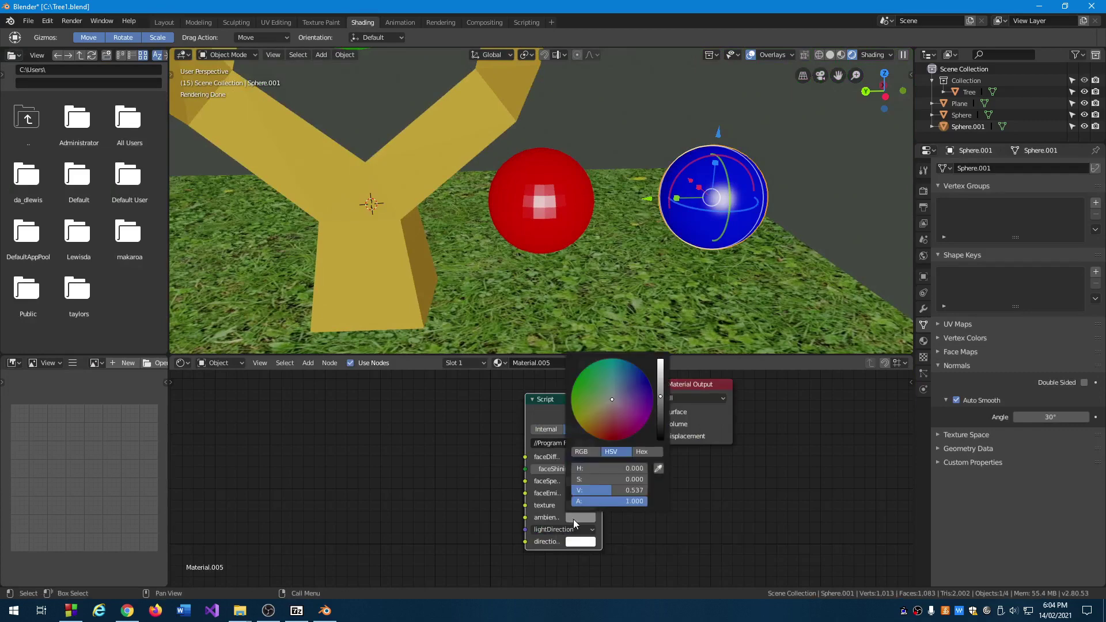
pyautogui.click(581, 452)
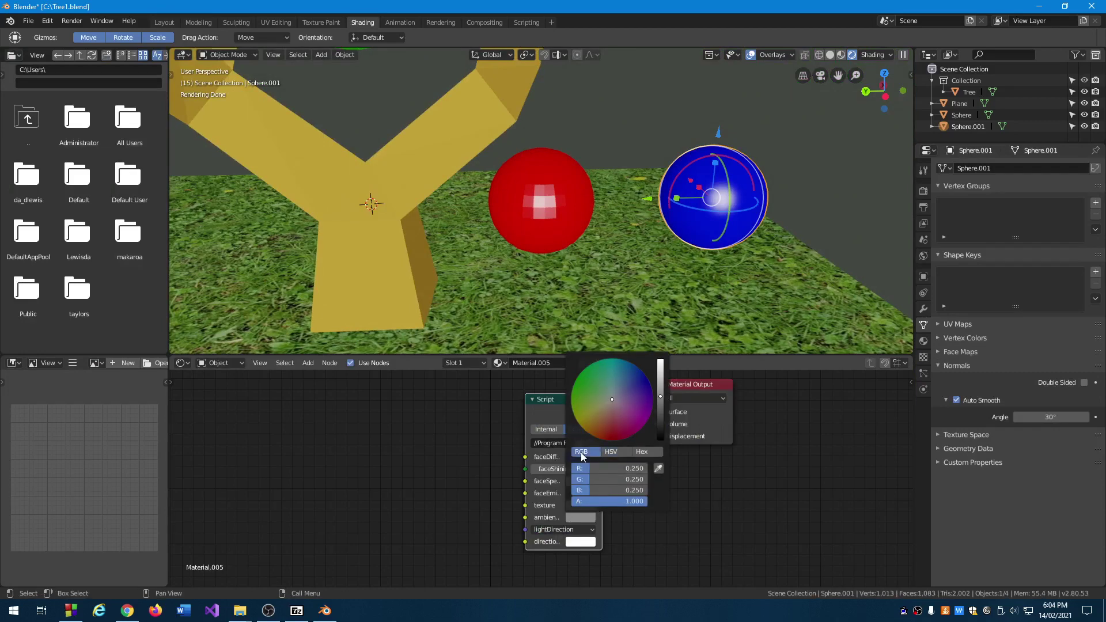
pyautogui.click(578, 543)
pyautogui.click(627, 495)
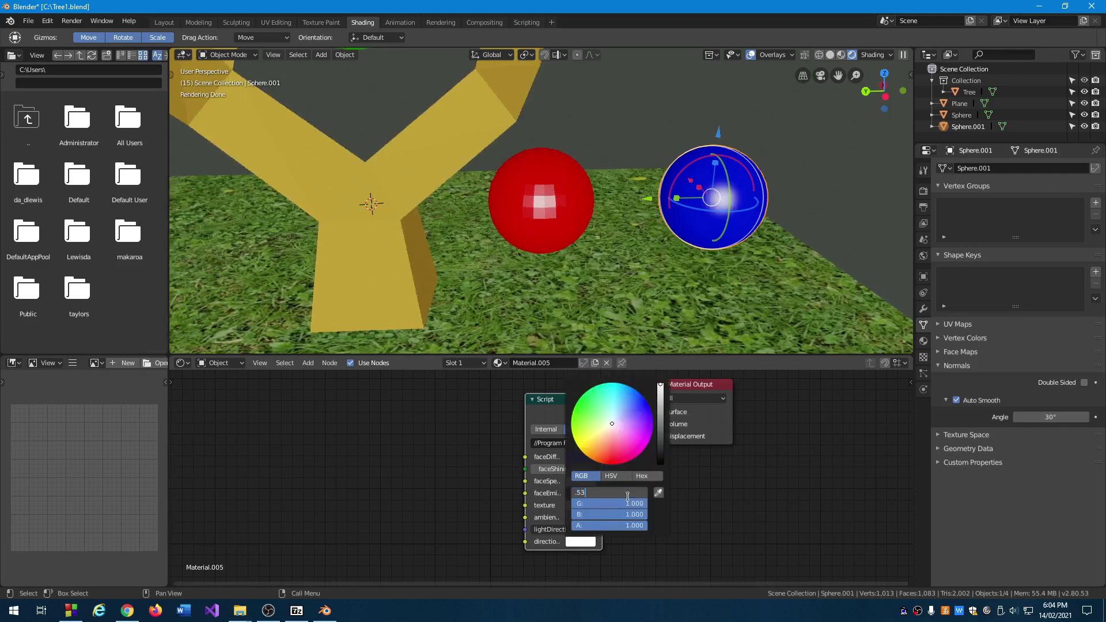
pyautogui.hotkey('ctrl', 'a')
pyautogui.hotkey('ctrl', 'c')
pyautogui.press('Return')
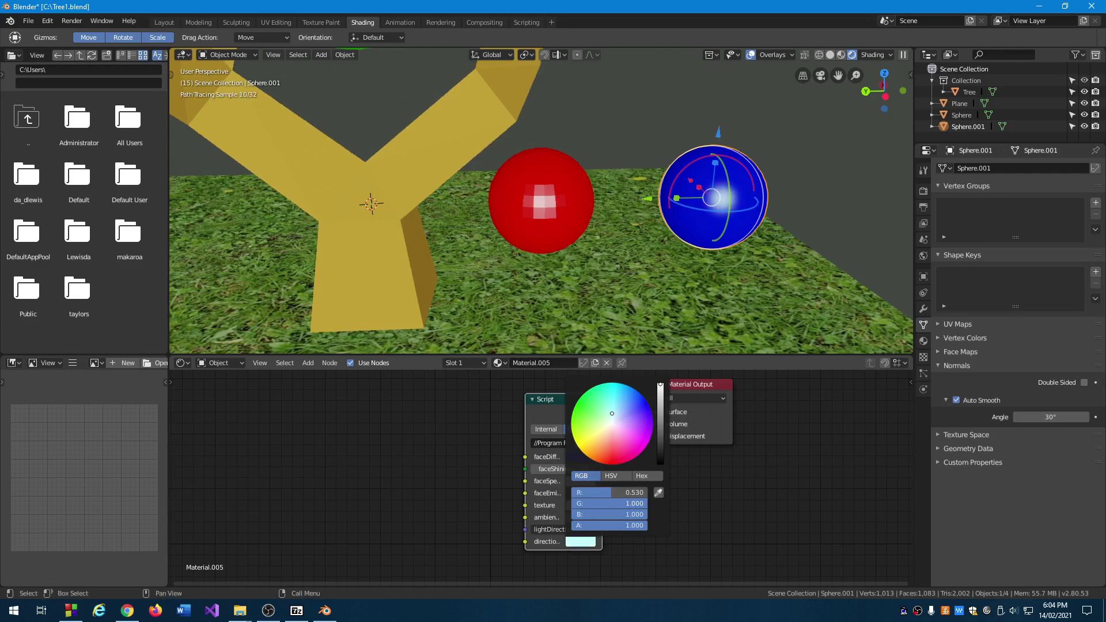
pyautogui.click(619, 505)
pyautogui.hotkey('ctrl', 'v')
pyautogui.press('Return')
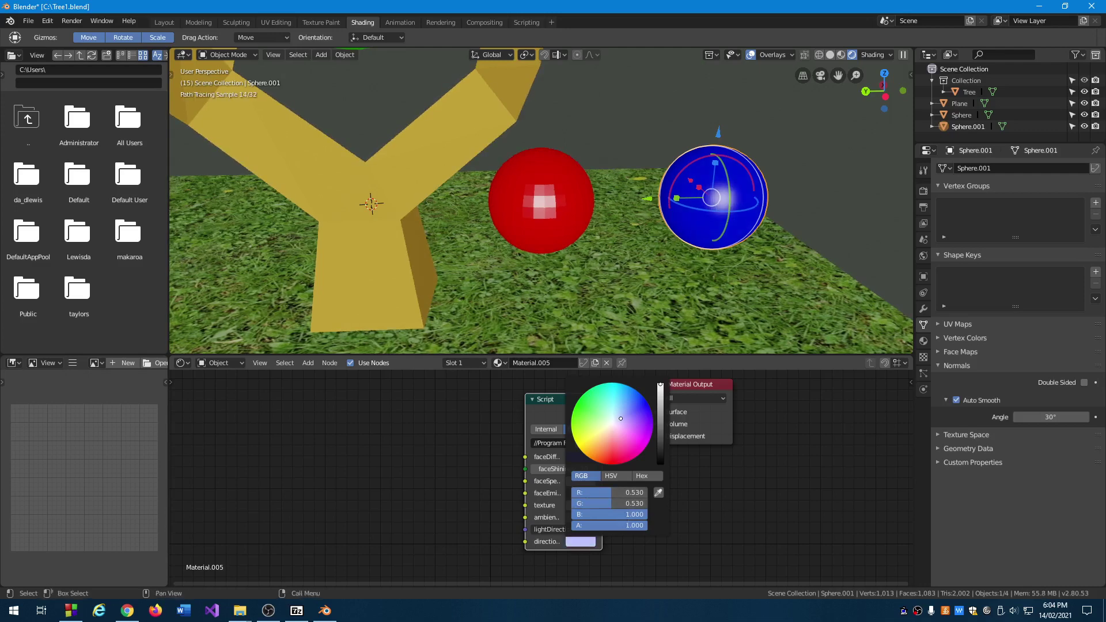
pyautogui.click(620, 514)
pyautogui.hotkey('ctrl', 'v')
pyautogui.press('Return')
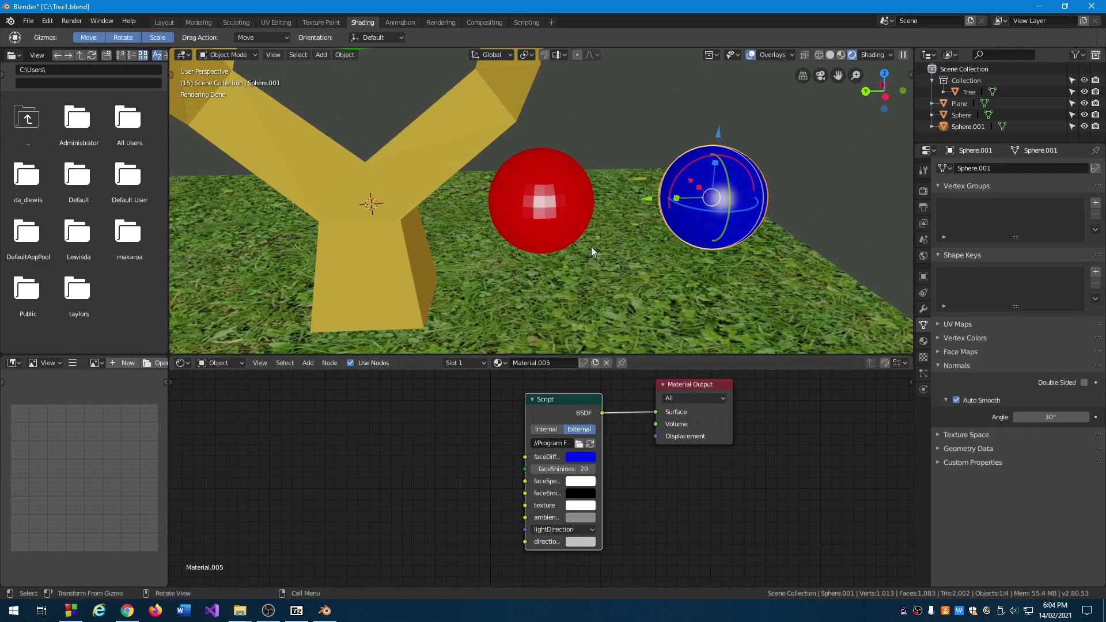
# Step: Set the red sphere's directionalLightColor to 0.53 in R, G and B
pyautogui.click(534, 227)
pyautogui.click(599, 542)
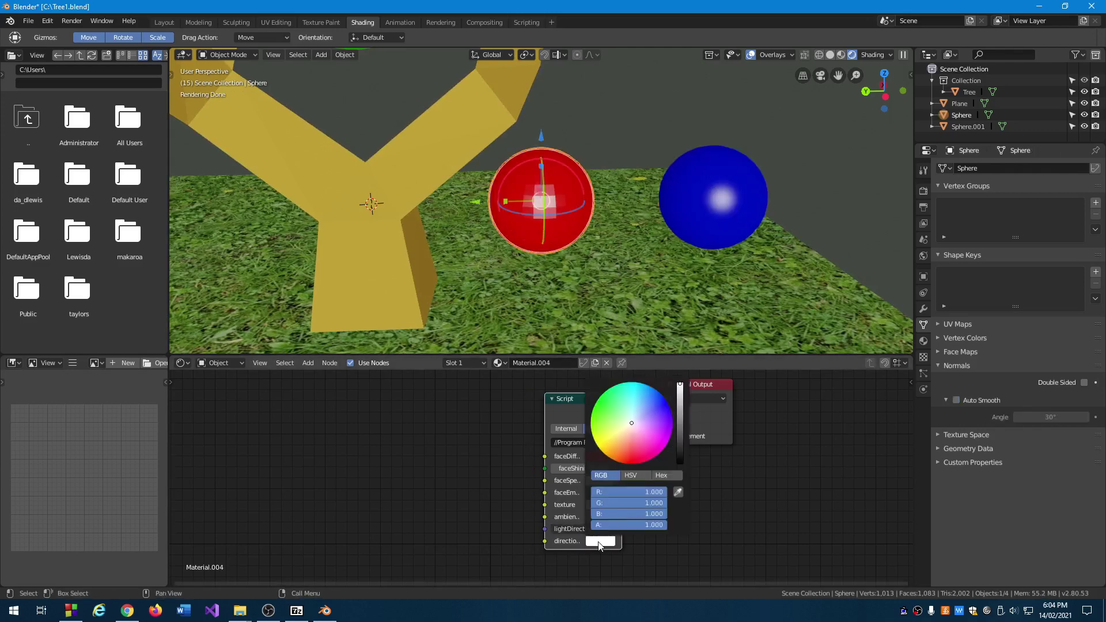
pyautogui.click(645, 490)
pyautogui.write('0.53')
pyautogui.press('Return')
pyautogui.click(645, 503)
pyautogui.write('0.53')
pyautogui.press('Return')
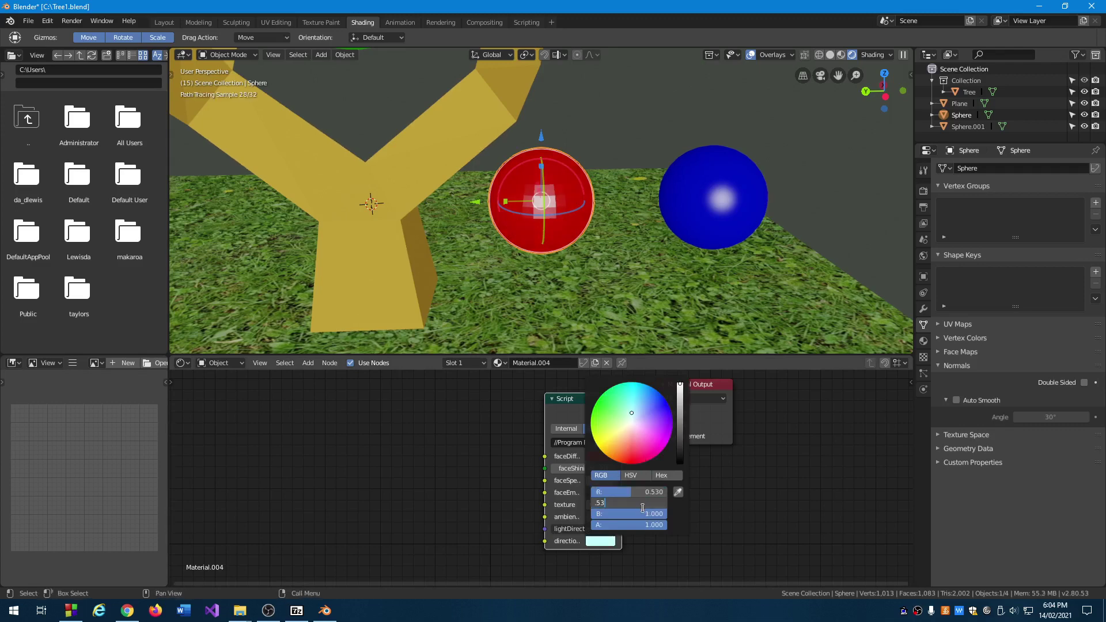
pyautogui.click(644, 514)
pyautogui.write('0.53')
pyautogui.press('Return')
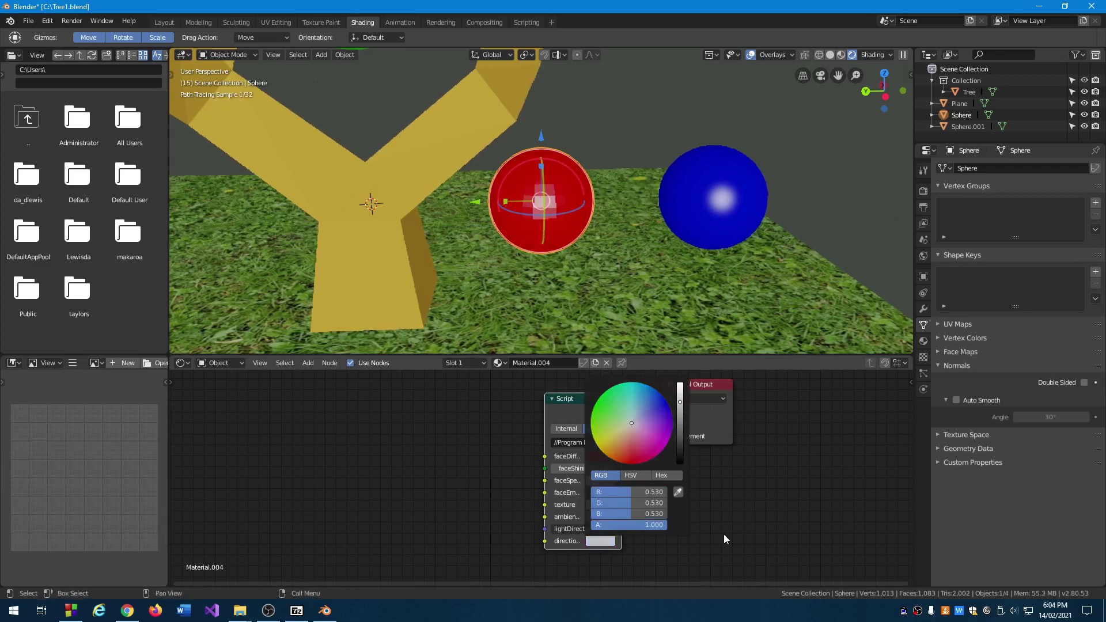
pyautogui.moveTo(744, 286); pyautogui.dragTo(556, 279, button='middle')
pyautogui.scroll(-3, 576, 289)
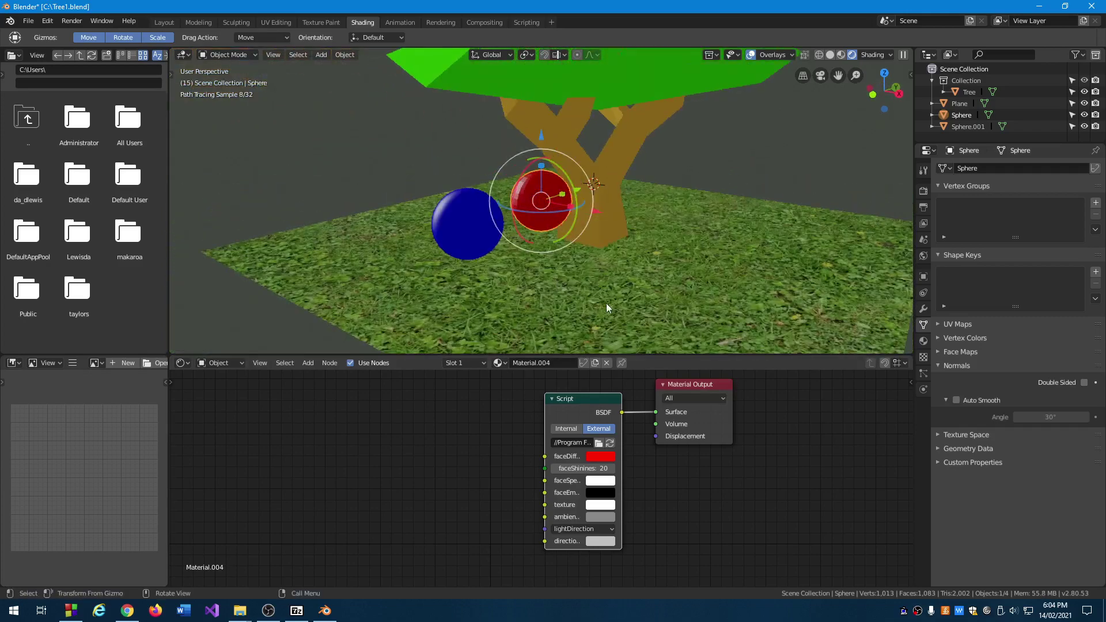
pyautogui.click(659, 323)
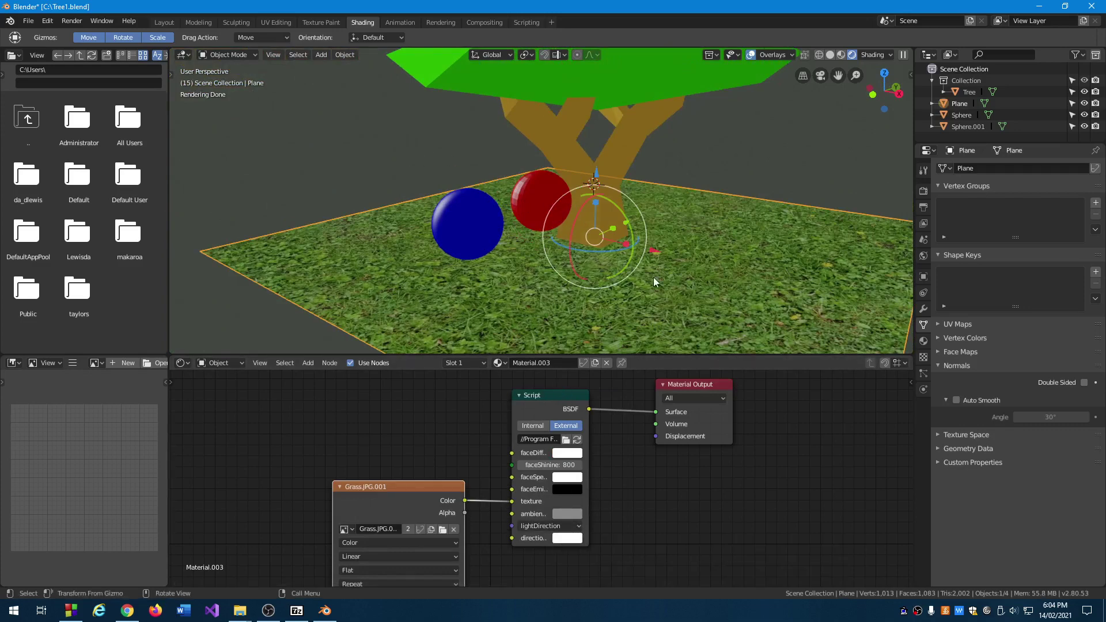
# Step: Set the Plane's Phong directionalLightColor to .53 in R, G and B
pyautogui.click(564, 539)
pyautogui.click(617, 489)
pyautogui.write('.53')
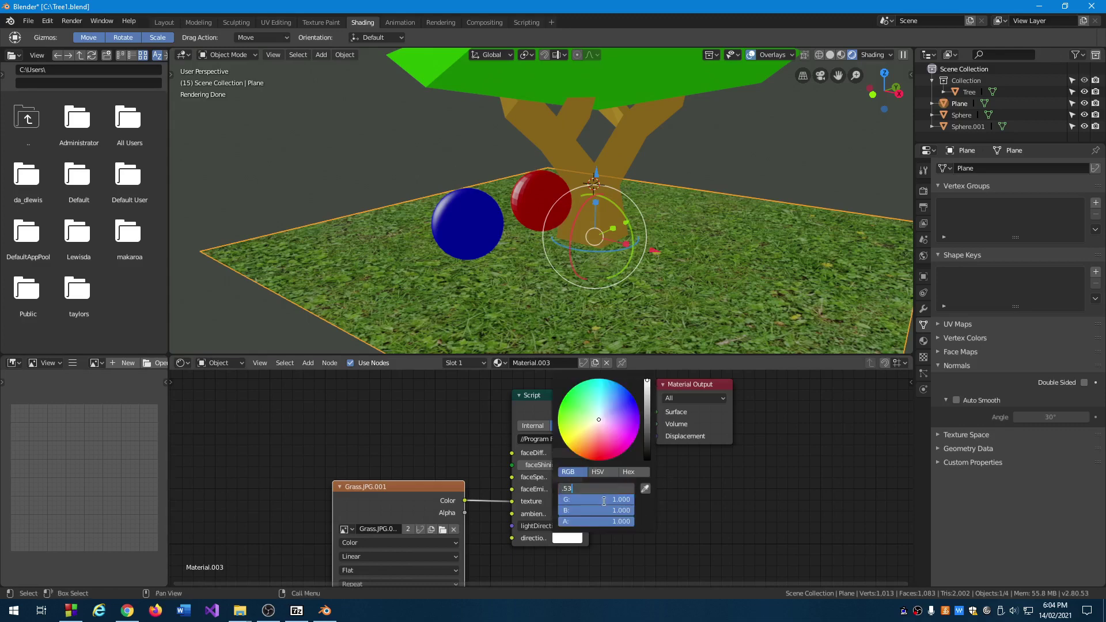
pyautogui.press('Return')
pyautogui.click(605, 502)
pyautogui.write('.53')
pyautogui.press('Return')
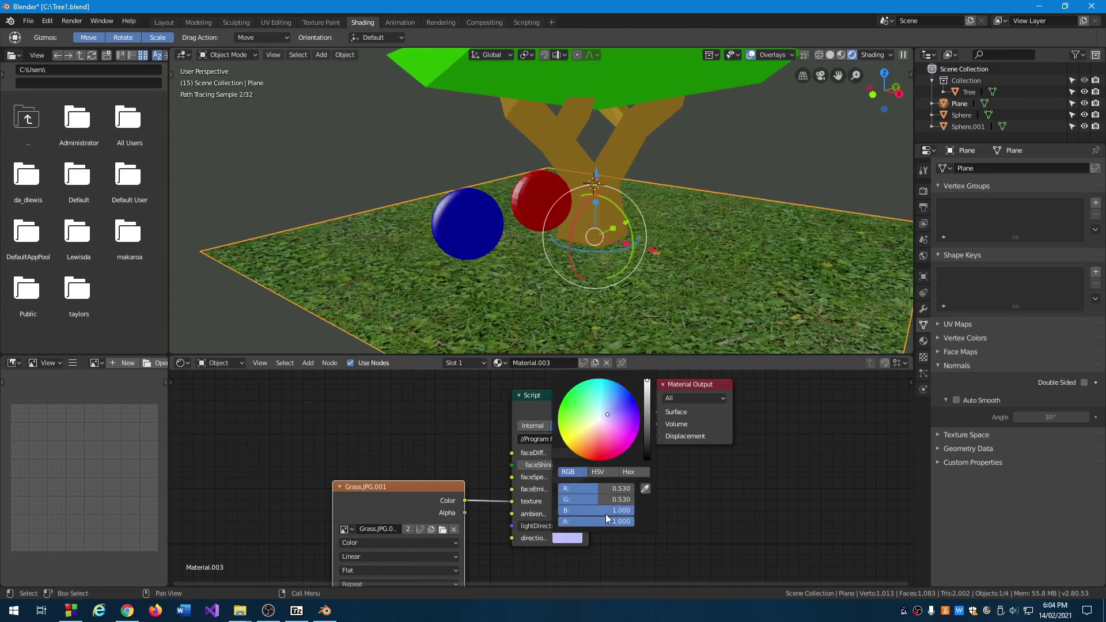
pyautogui.click(606, 511)
pyautogui.write('.53')
pyautogui.press('Return')
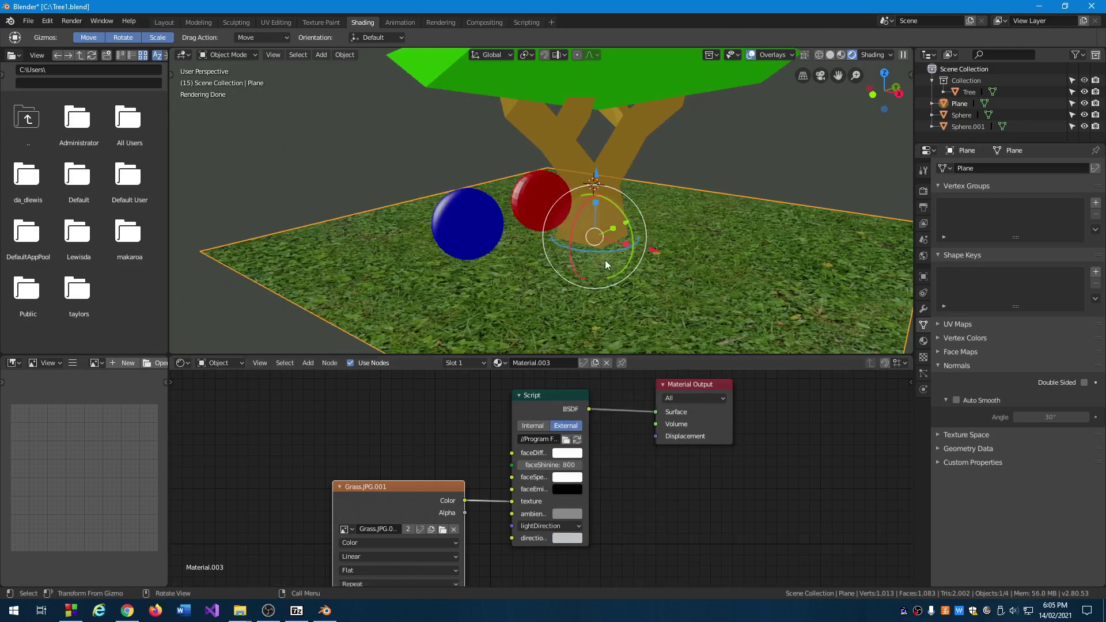
pyautogui.click(611, 72)
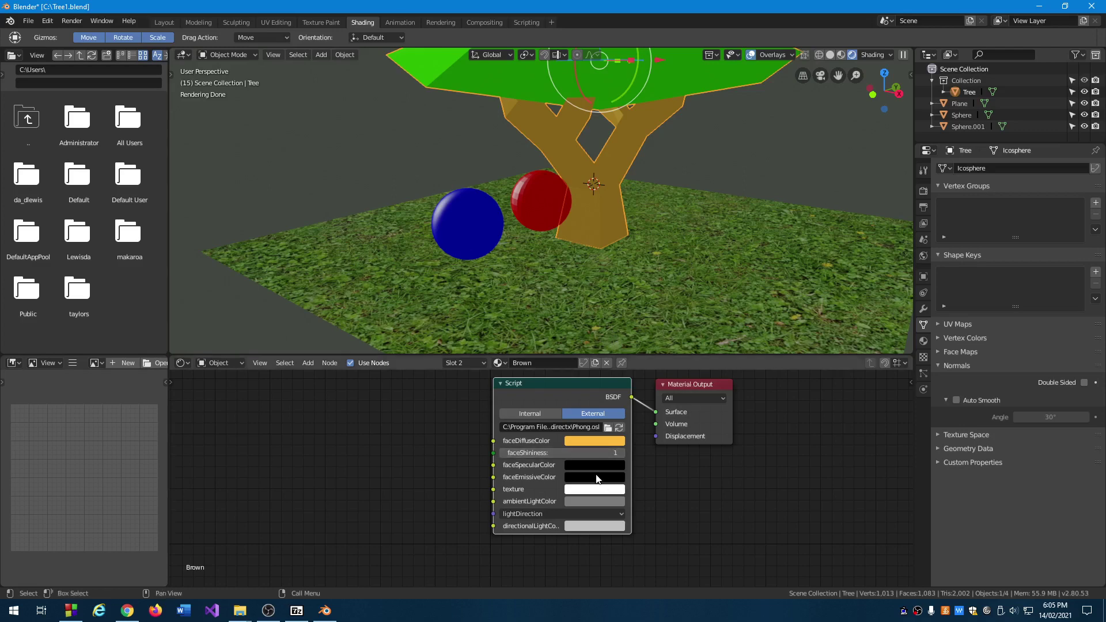
# Step: Set the tree's Default material directionalLightColor to 0.53 in R, G and B
pyautogui.click(599, 527)
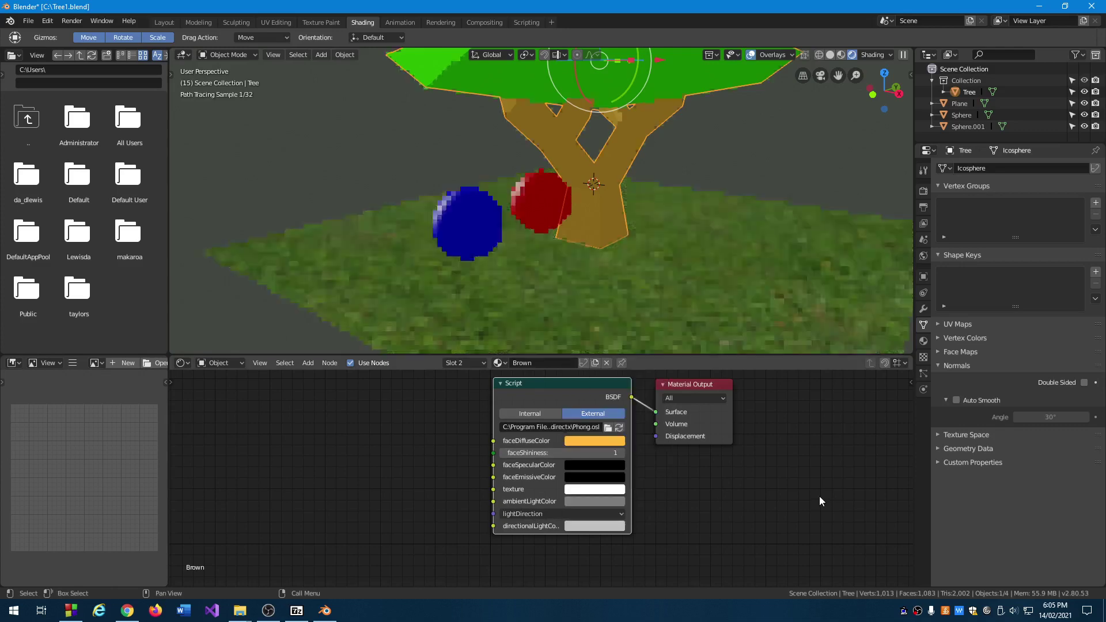
pyautogui.scroll(-3, 589, 130)
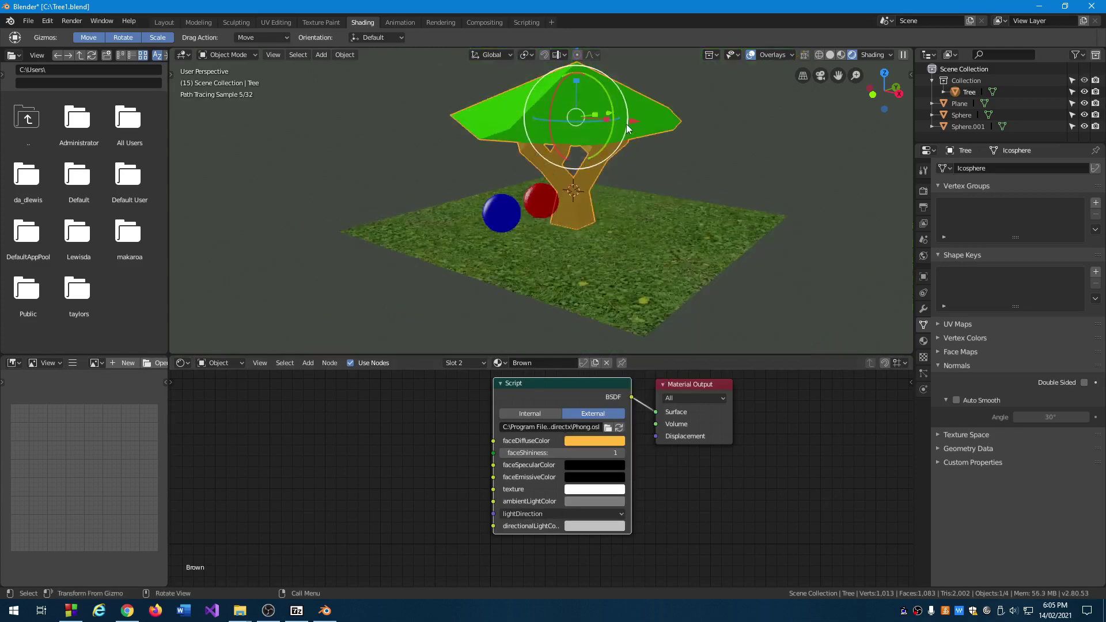
pyautogui.click(924, 342)
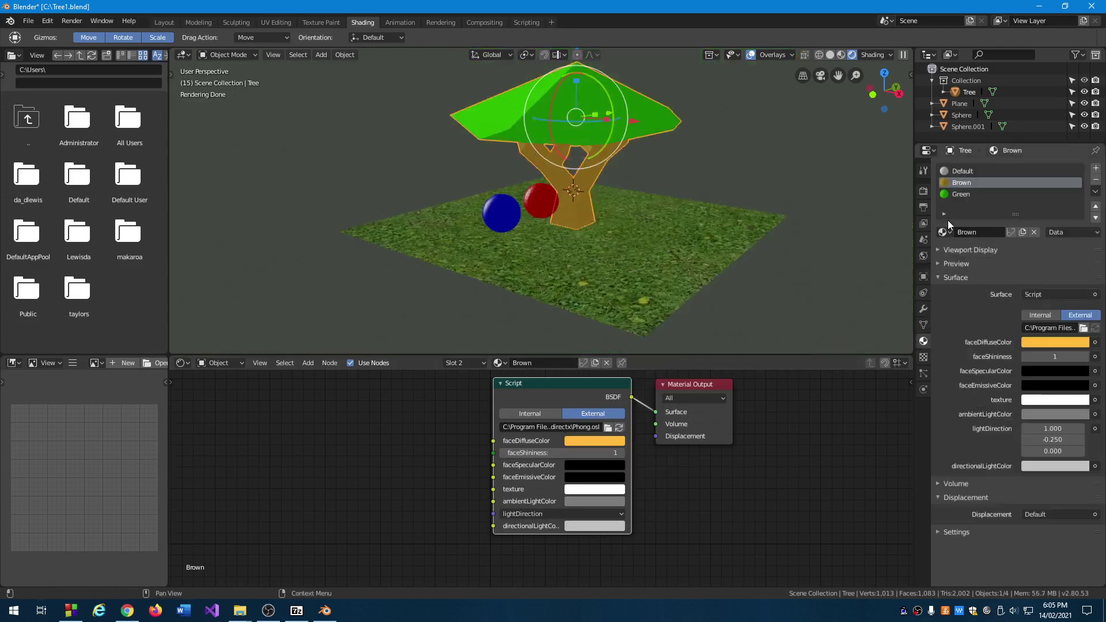
pyautogui.click(962, 171)
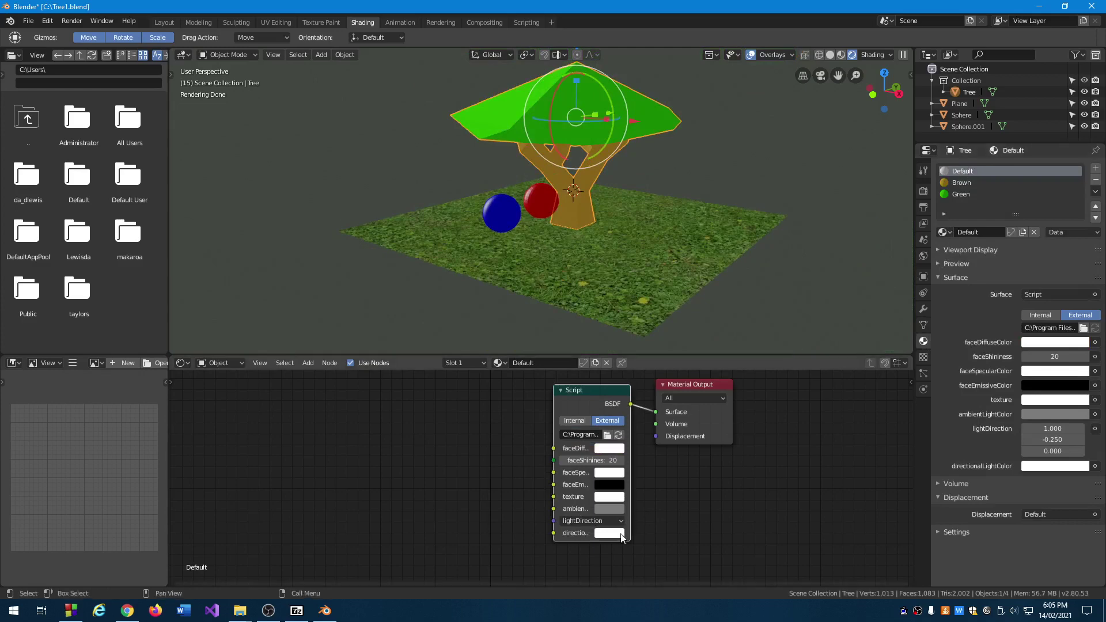
pyautogui.click(609, 496)
pyautogui.click(657, 484)
pyautogui.write('0.53')
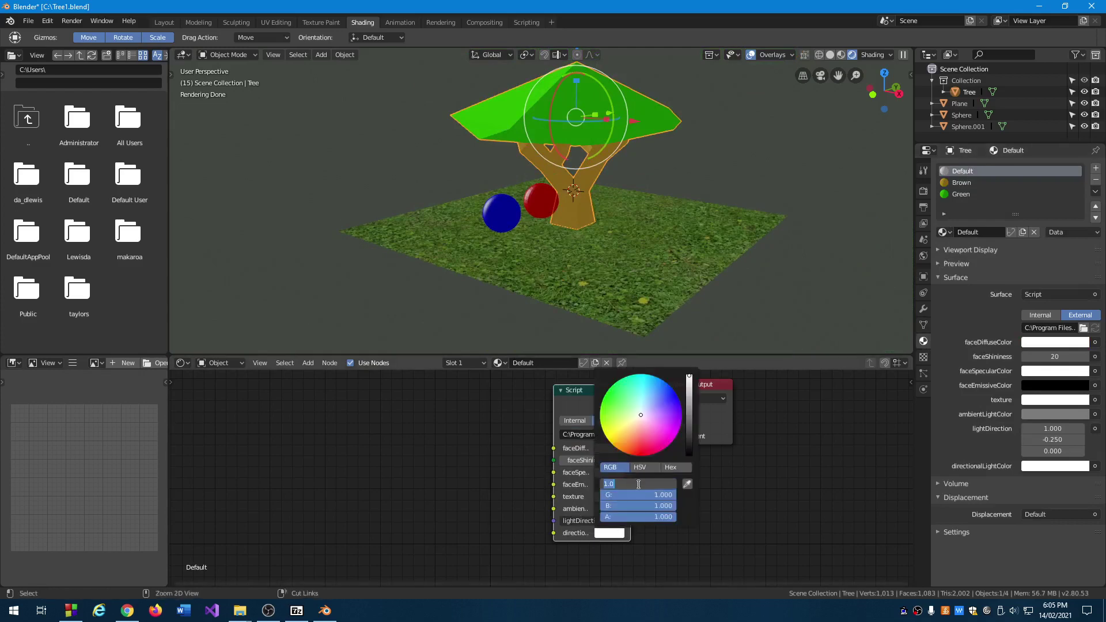
pyautogui.press('Return')
pyautogui.click(657, 495)
pyautogui.write('0.53')
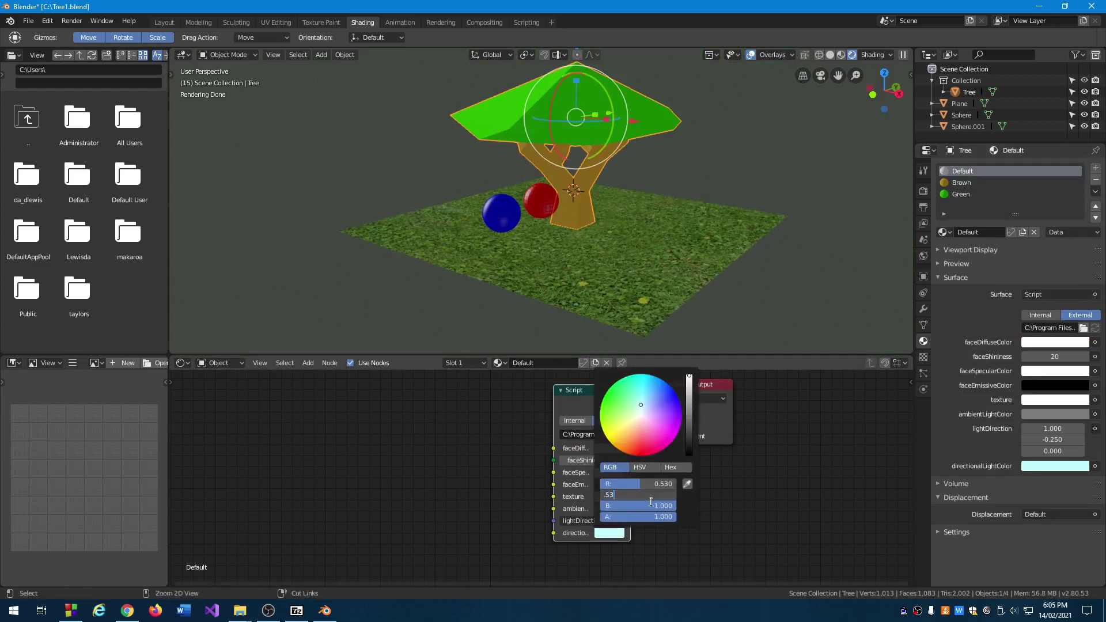
pyautogui.press('Return')
pyautogui.click(655, 507)
pyautogui.write('.53')
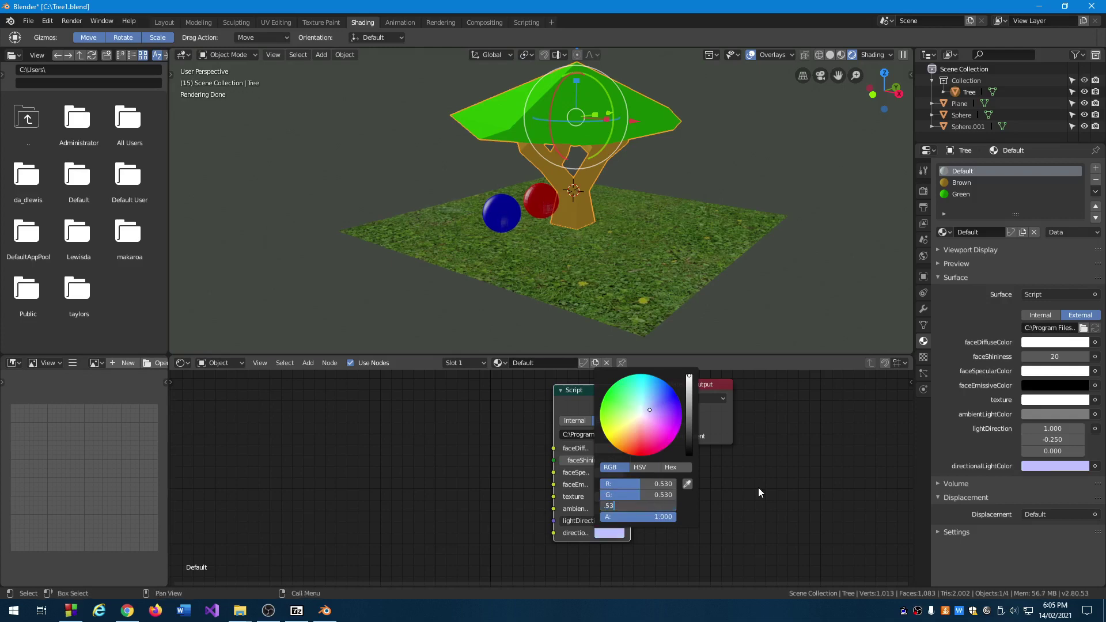
pyautogui.press('Return')
# Step: Check the Brown material, then set the Green material's directionalLightColor to 0.53 per channel
pyautogui.click(962, 184)
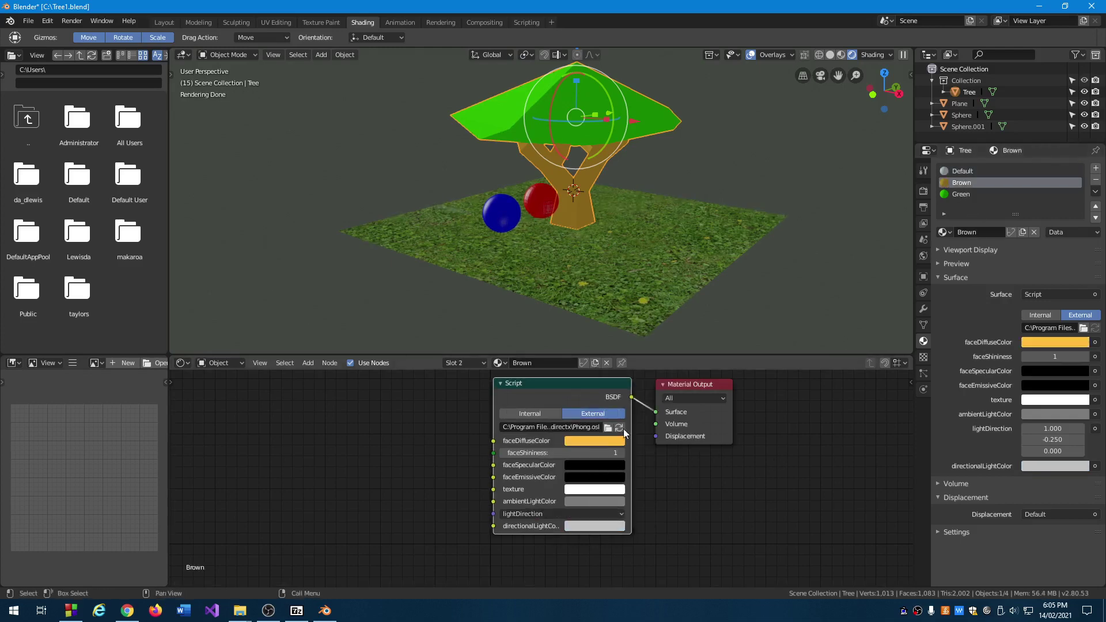
pyautogui.click(600, 527)
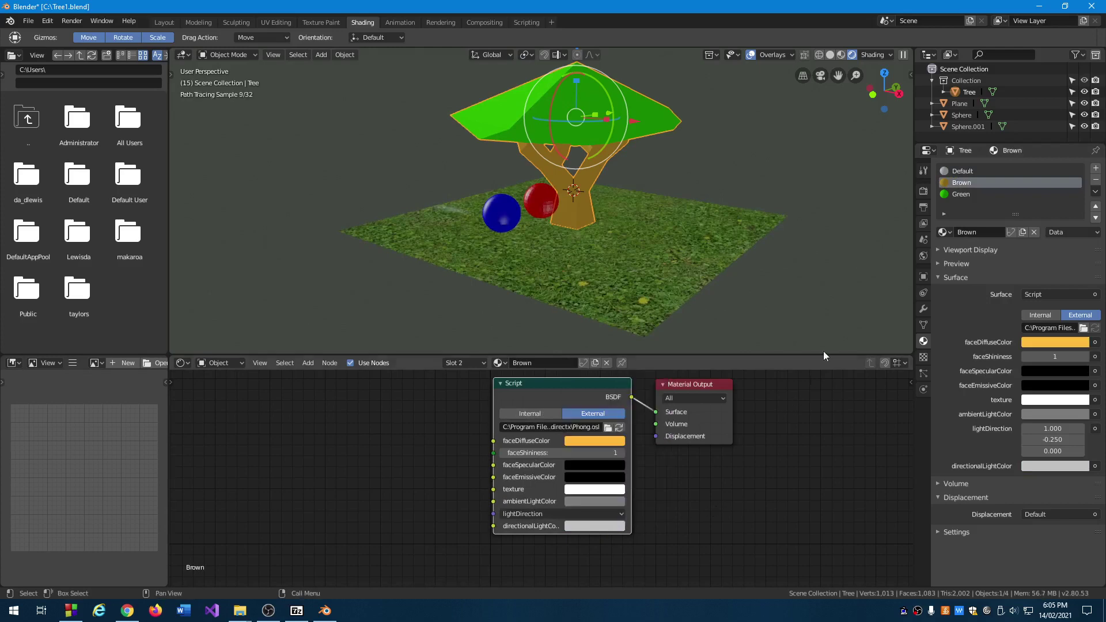
pyautogui.click(949, 196)
pyautogui.click(573, 527)
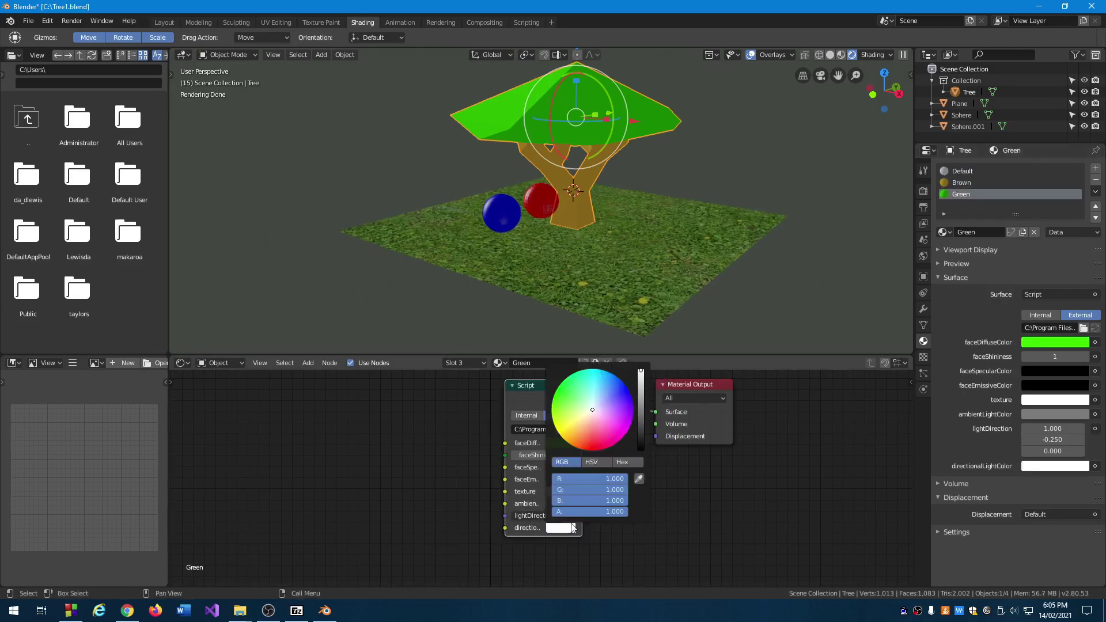
pyautogui.click(606, 479)
pyautogui.write('0.53')
pyautogui.press('Return')
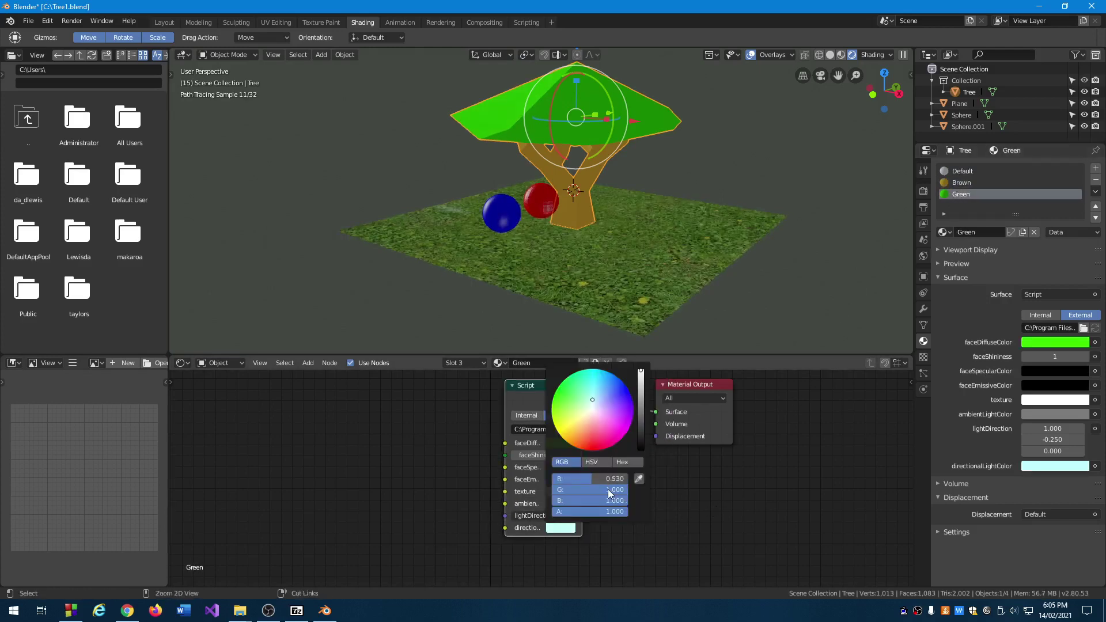
pyautogui.click(608, 490)
pyautogui.write('0.53')
pyautogui.click(608, 501)
pyautogui.write('.53')
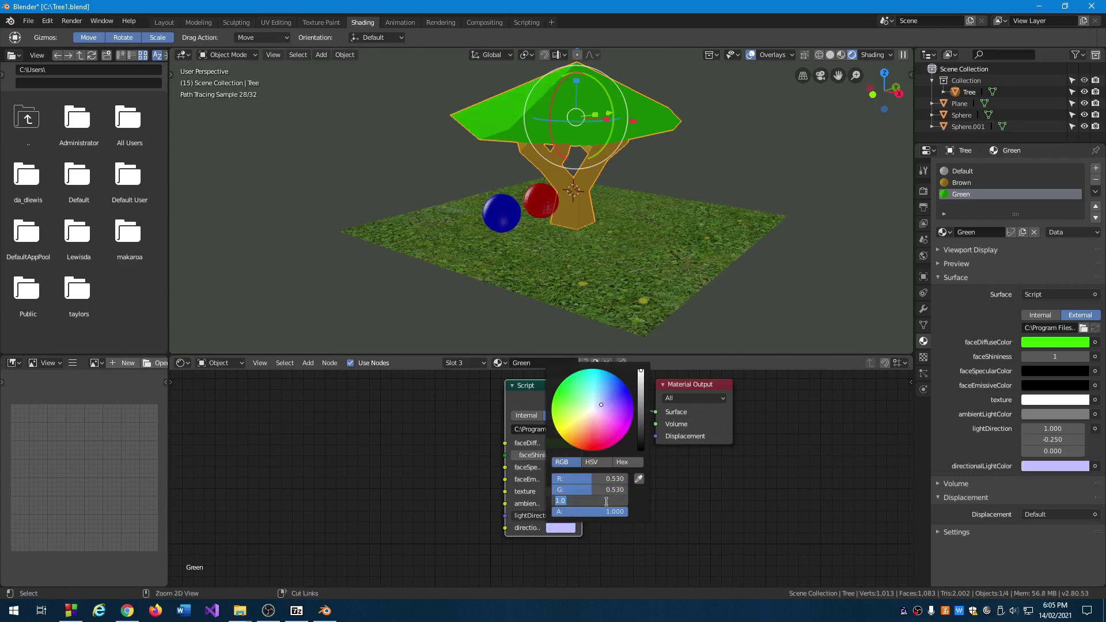
pyautogui.press('Return')
pyautogui.moveTo(584, 221); pyautogui.dragTo(272, 224, button='middle')
pyautogui.keyDown('shift'); pyautogui.moveTo(483, 211); pyautogui.dragTo(525, 190, button='middle'); pyautogui.keyUp('shift')
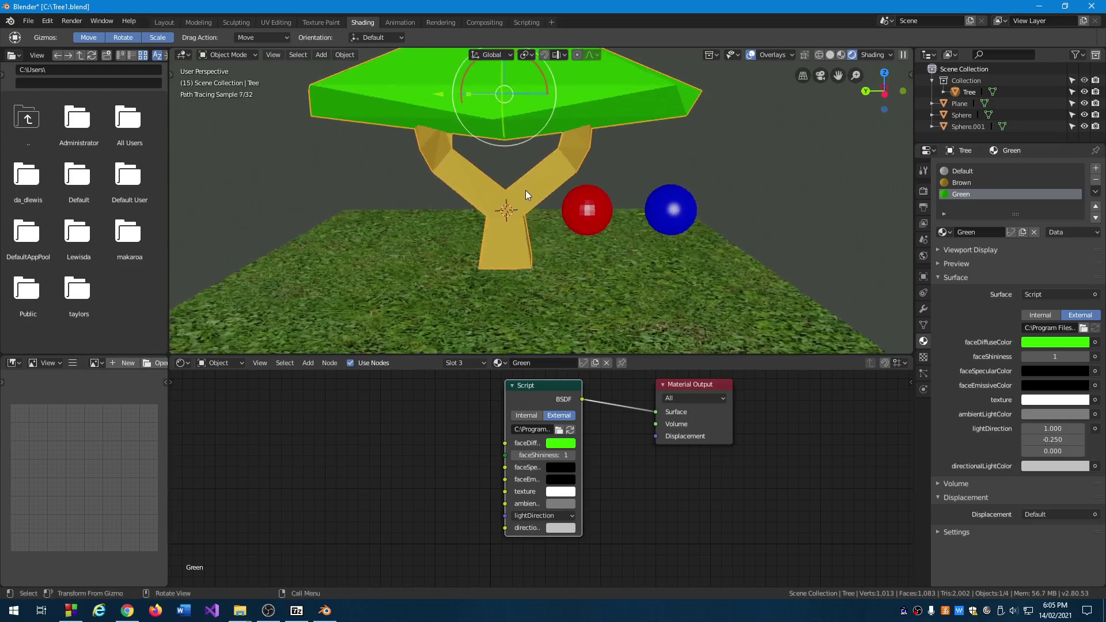
# Step: Save the scene as Tree1.blend
pyautogui.scroll(-1, 526, 191)
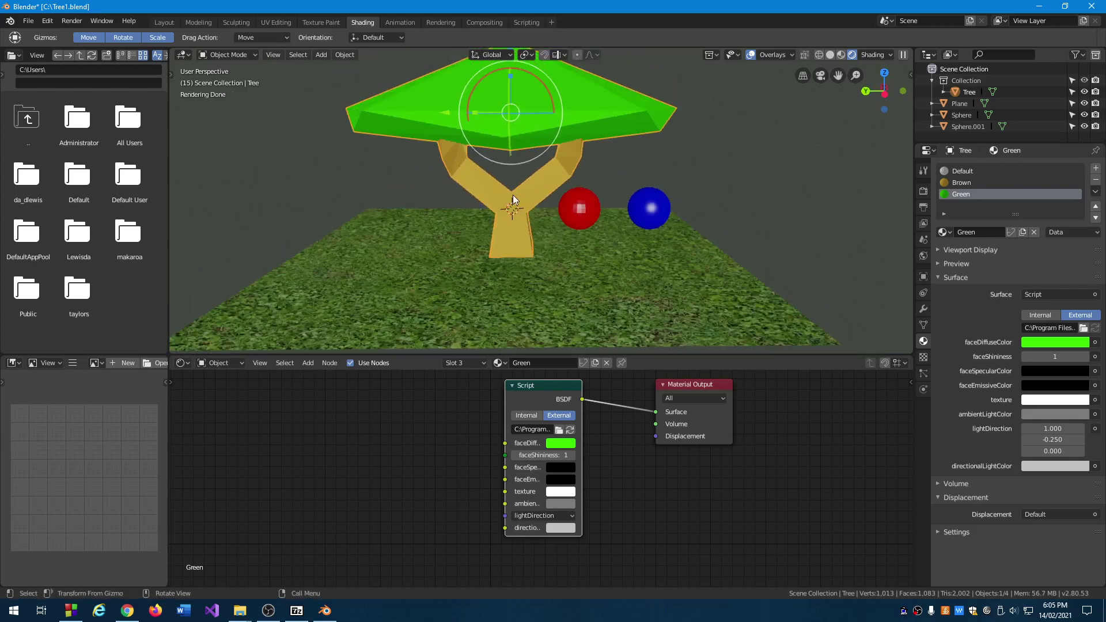
pyautogui.press('ctrl')
pyautogui.hotkey('ctrl', 's')
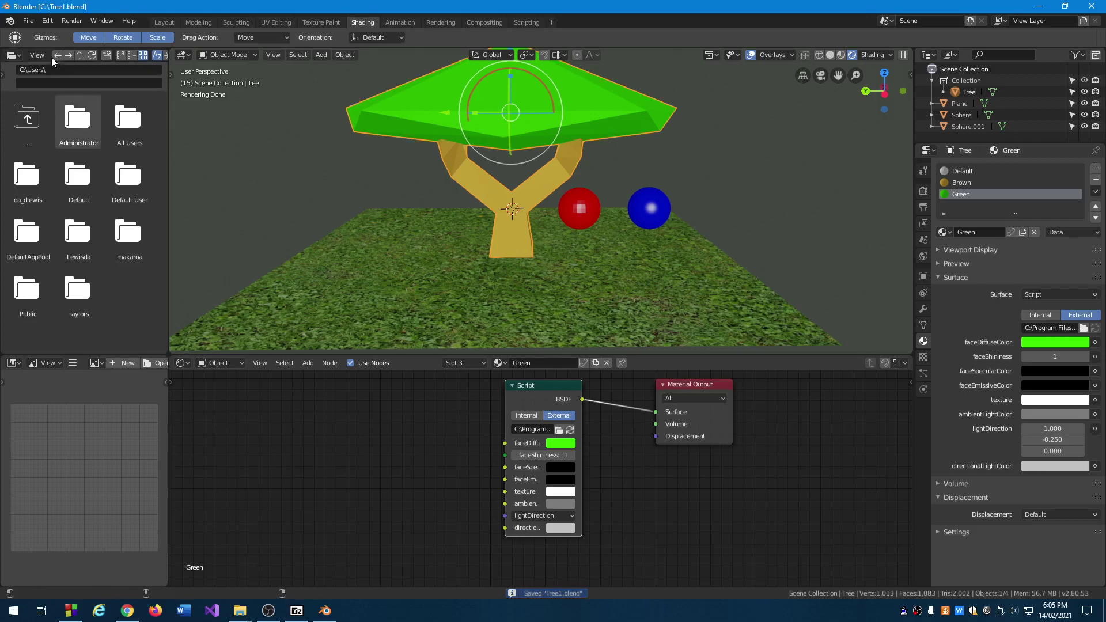
# Step: Export the scene to C:\ as the DirectX file Tree1.x
pyautogui.click(28, 21)
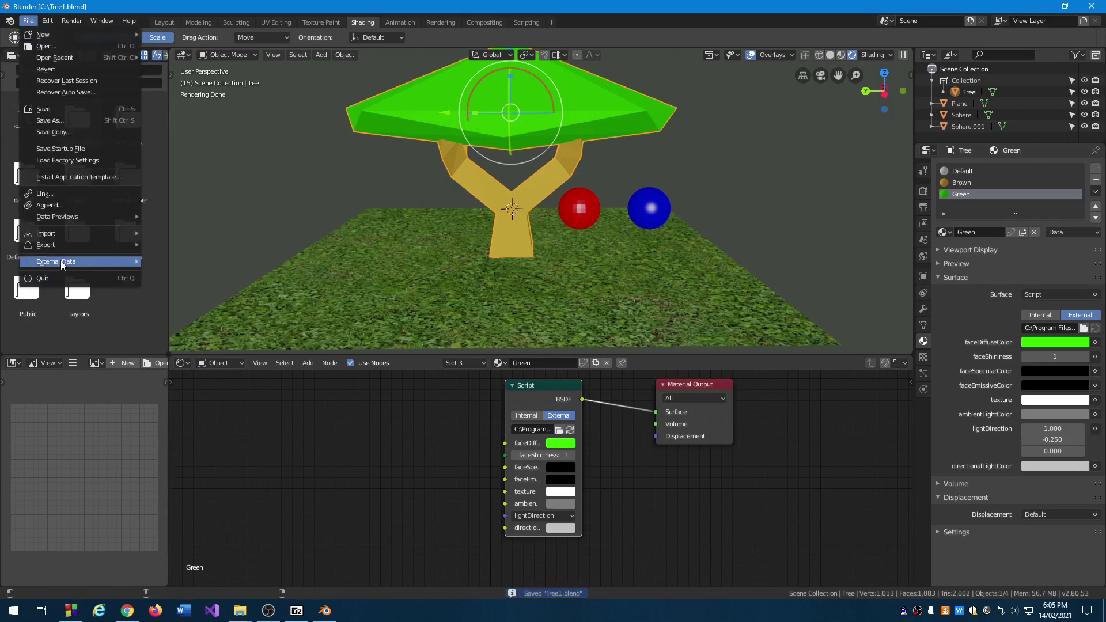
pyautogui.moveTo(60, 248)
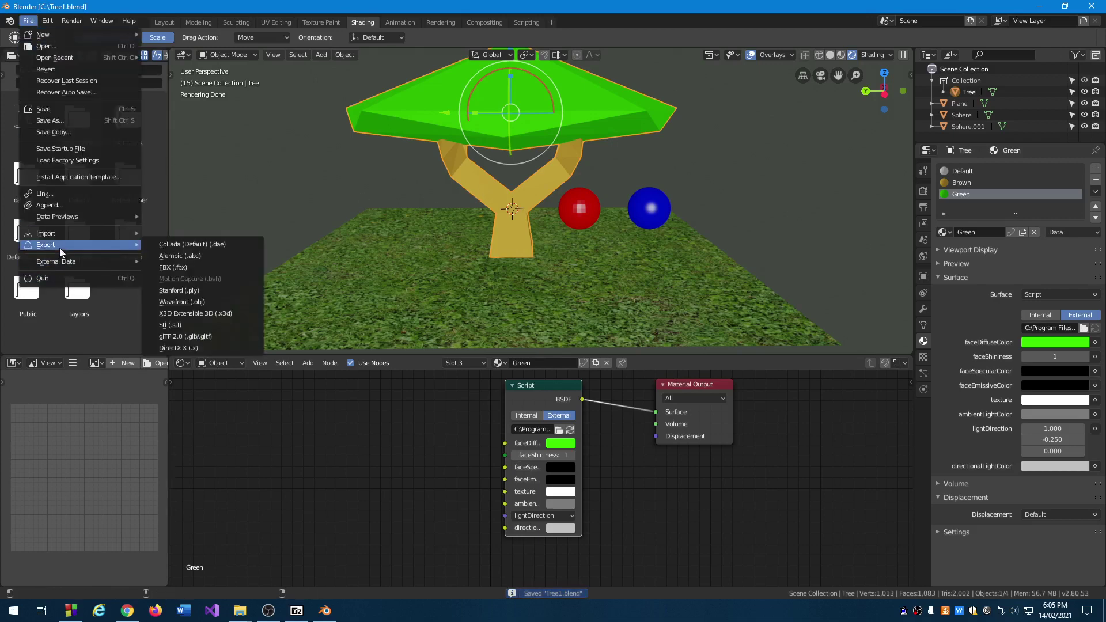
pyautogui.click(182, 347)
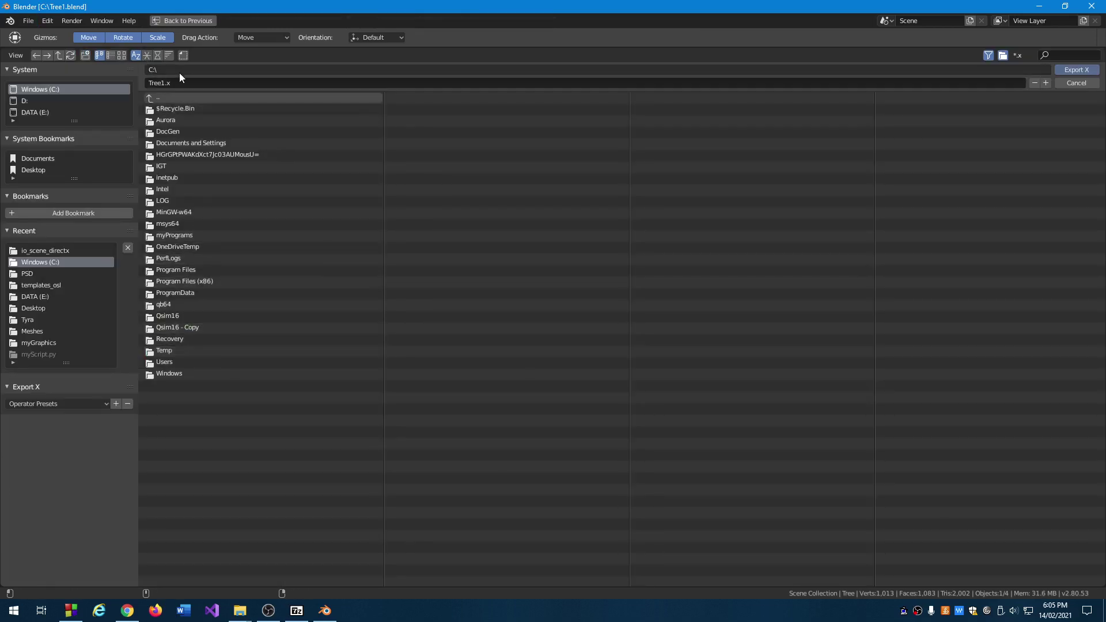
pyautogui.click(1080, 73)
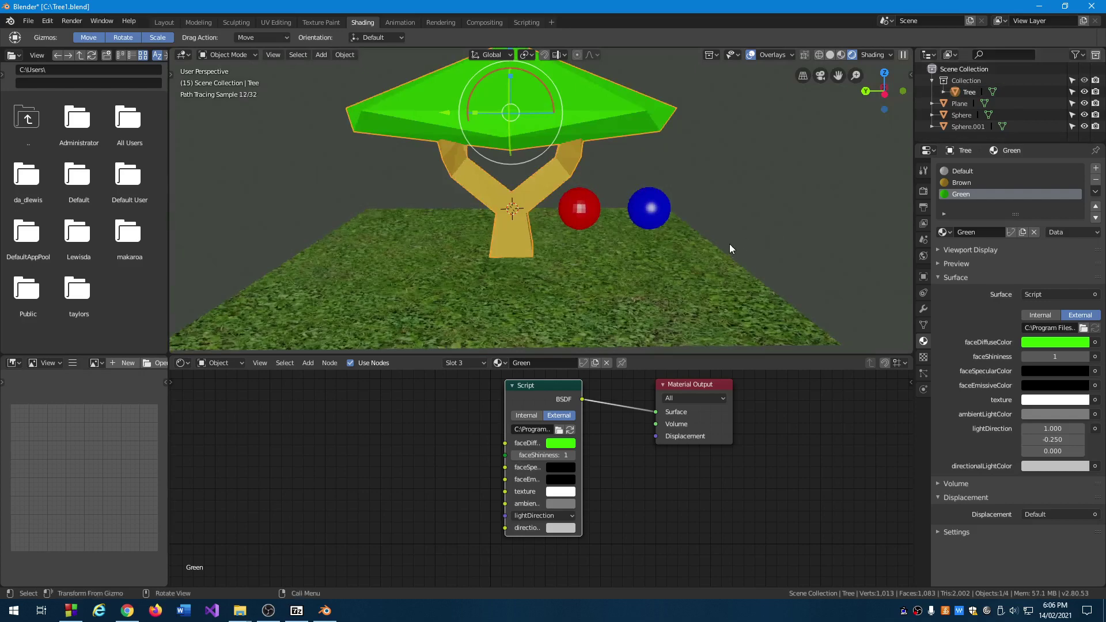
# Step: Copy Tree1.x and Grass.JPG from the C:\ folder
pyautogui.moveTo(247, 615)
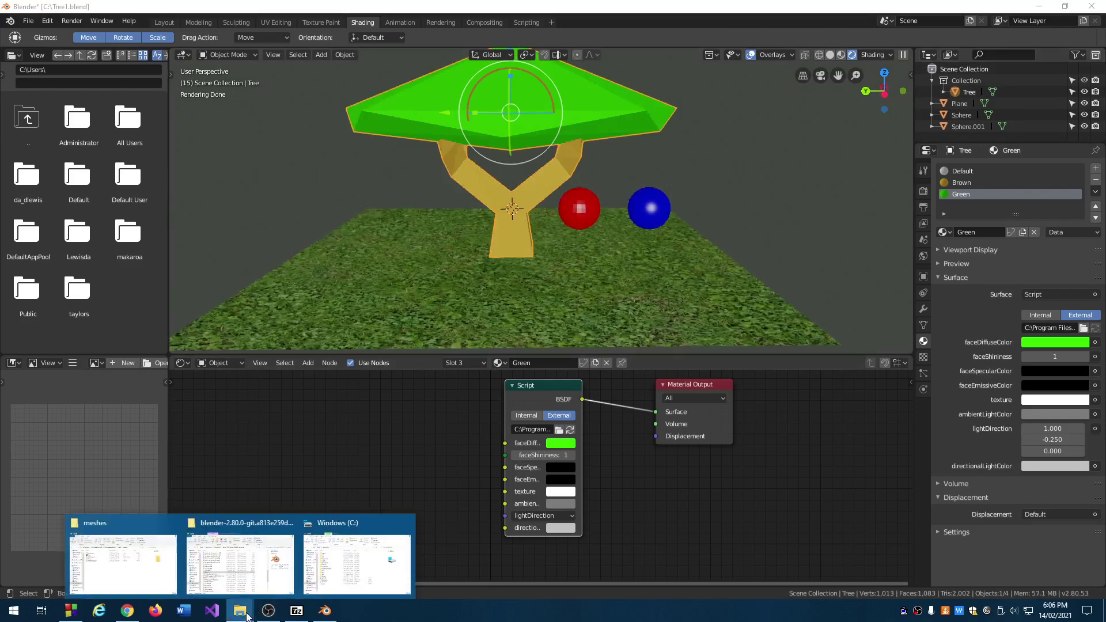
pyautogui.click(326, 583)
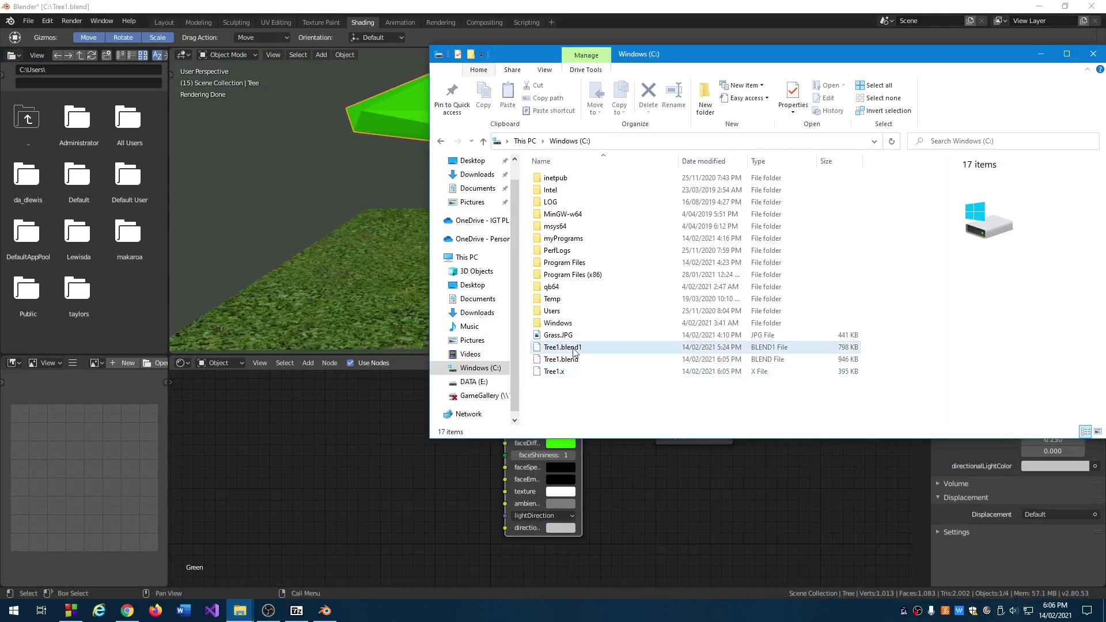
pyautogui.click(574, 373)
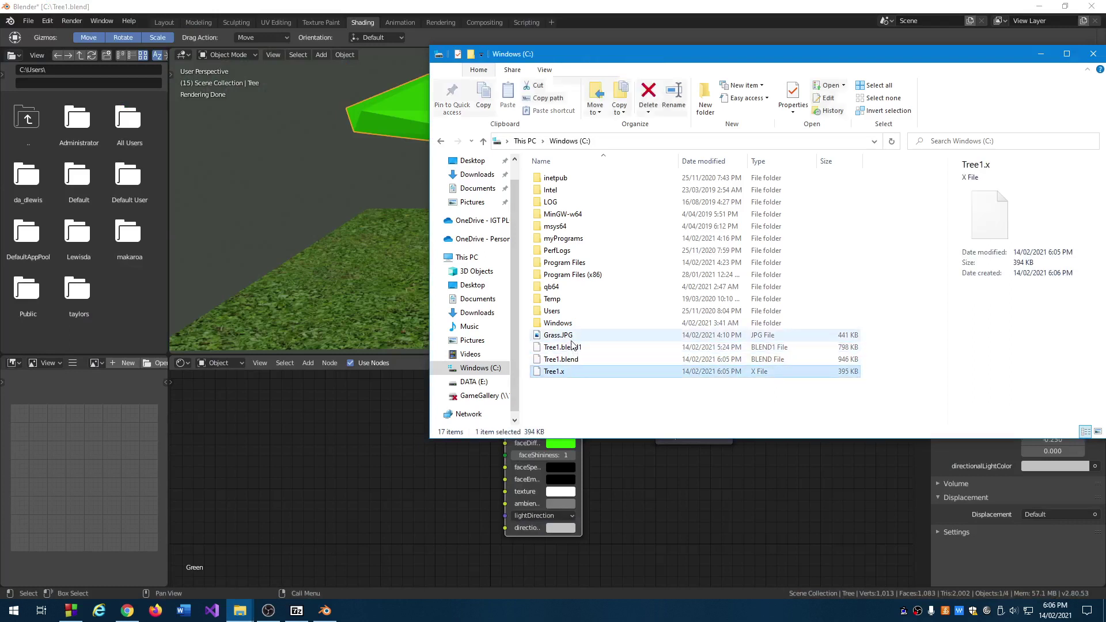
pyautogui.keyDown('ctrl'); pyautogui.click(568, 335); pyautogui.keyUp('ctrl')
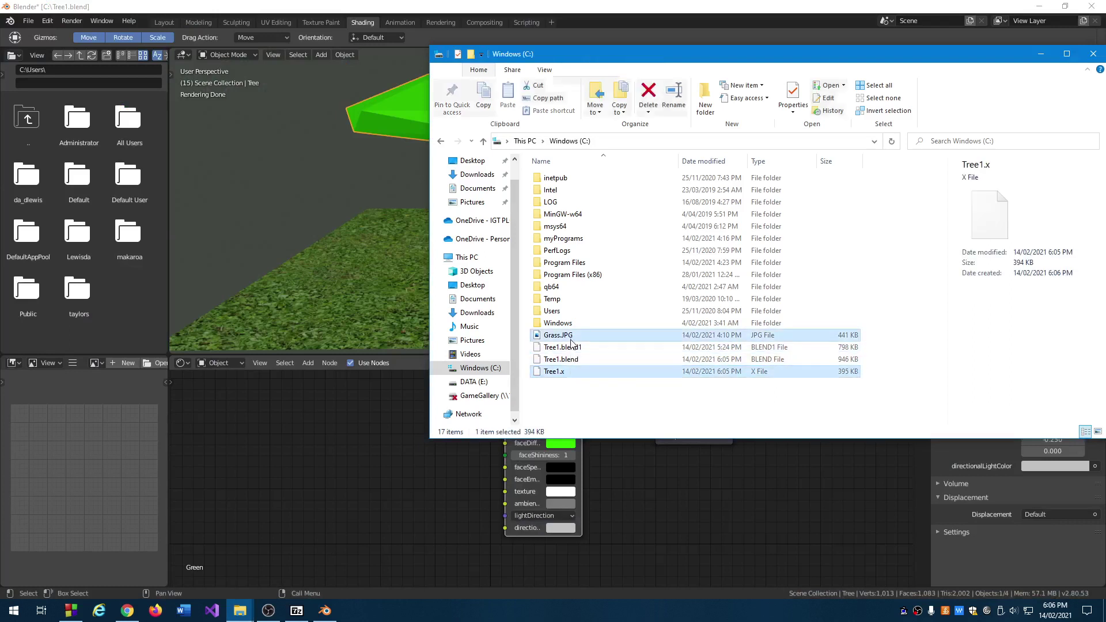
pyautogui.rightClick(572, 374)
pyautogui.click(513, 491)
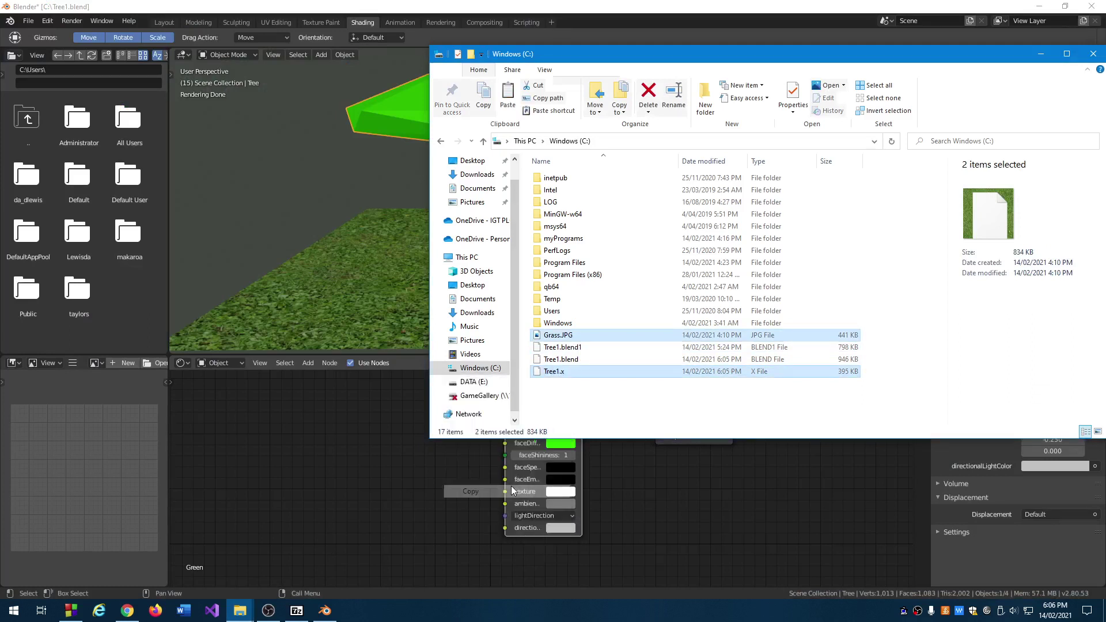
# Step: Paste Tree1.x and Grass.JPG into the project's media\meshes folder
pyautogui.click(243, 616)
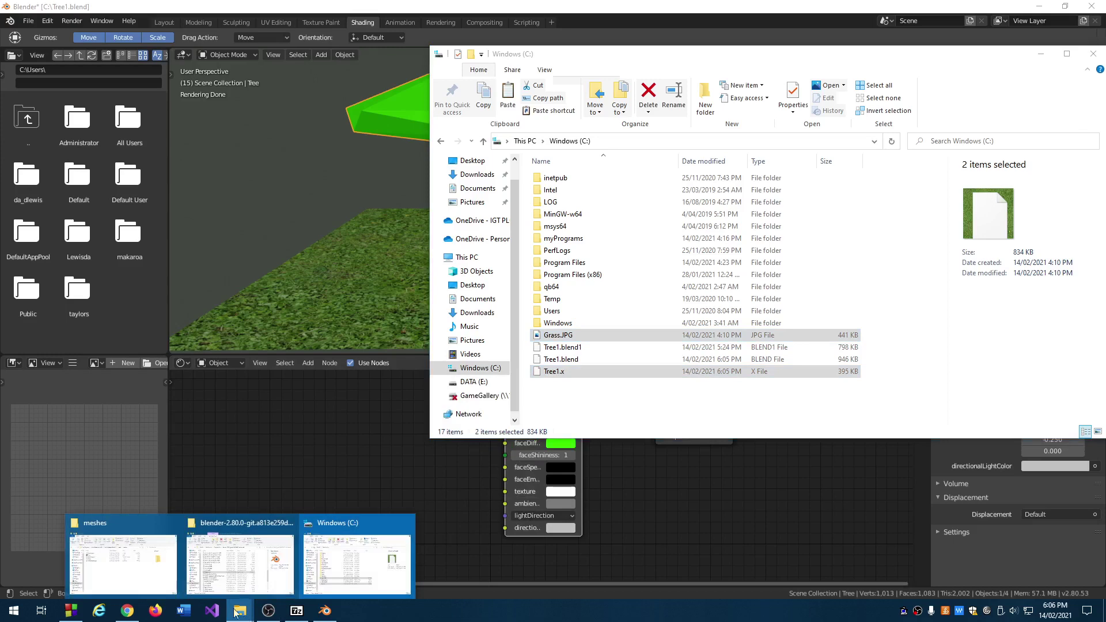
pyautogui.click(120, 570)
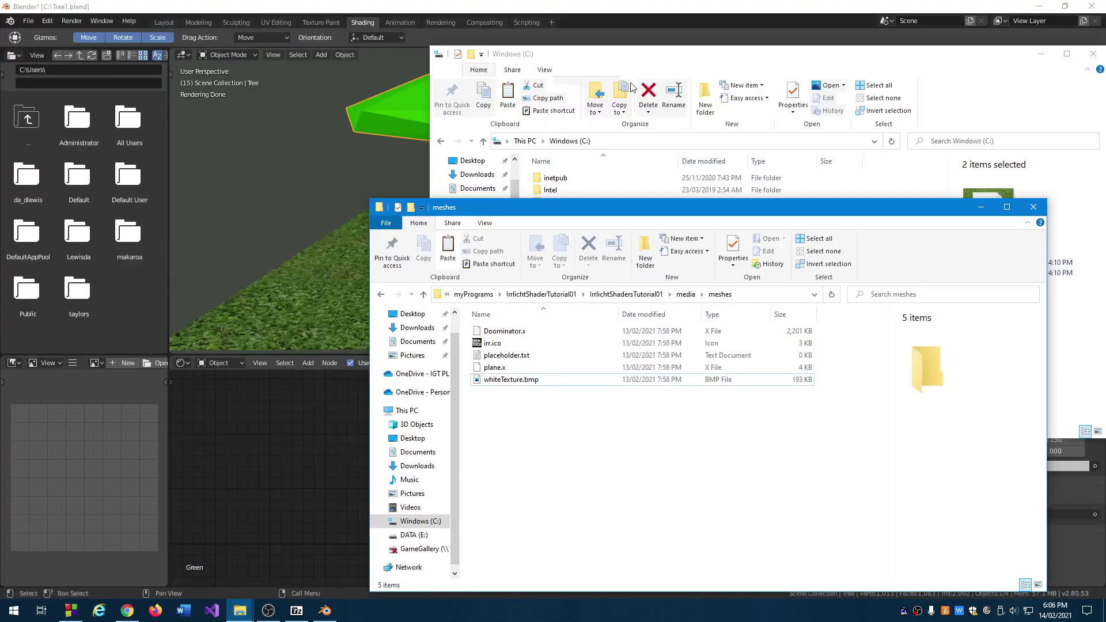
pyautogui.moveTo(614, 199); pyautogui.dragTo(590, 152)
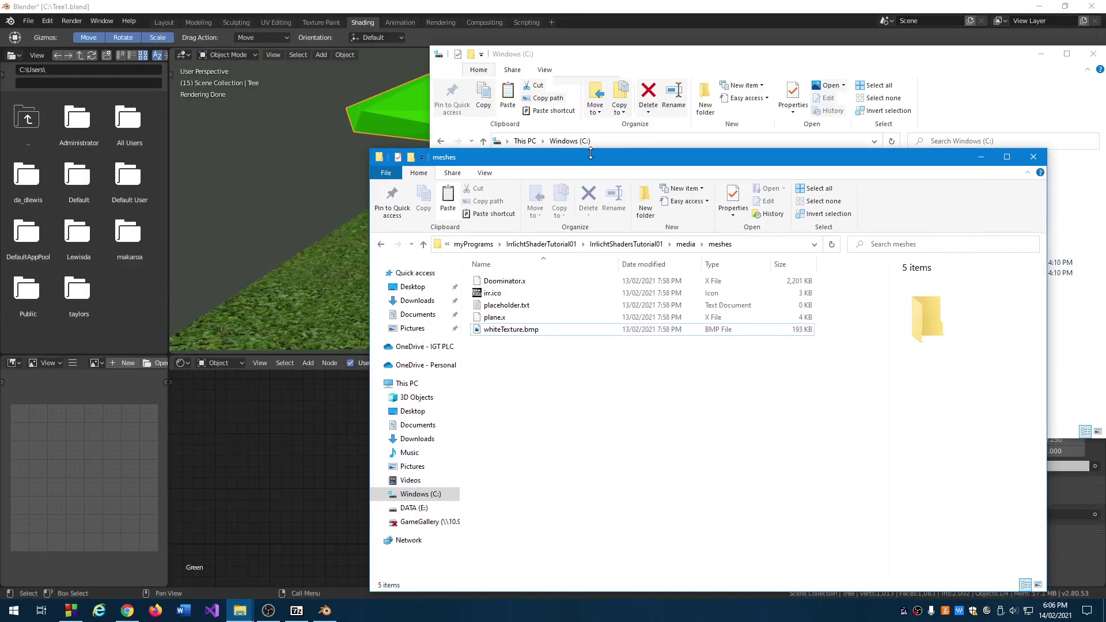
pyautogui.rightClick(566, 413)
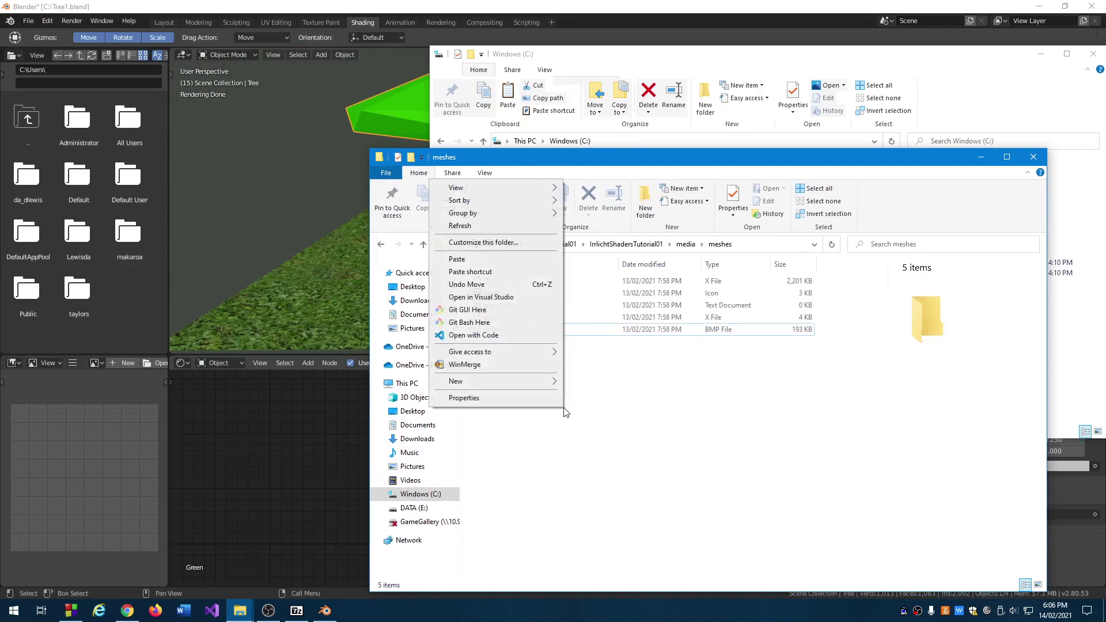
pyautogui.click(493, 259)
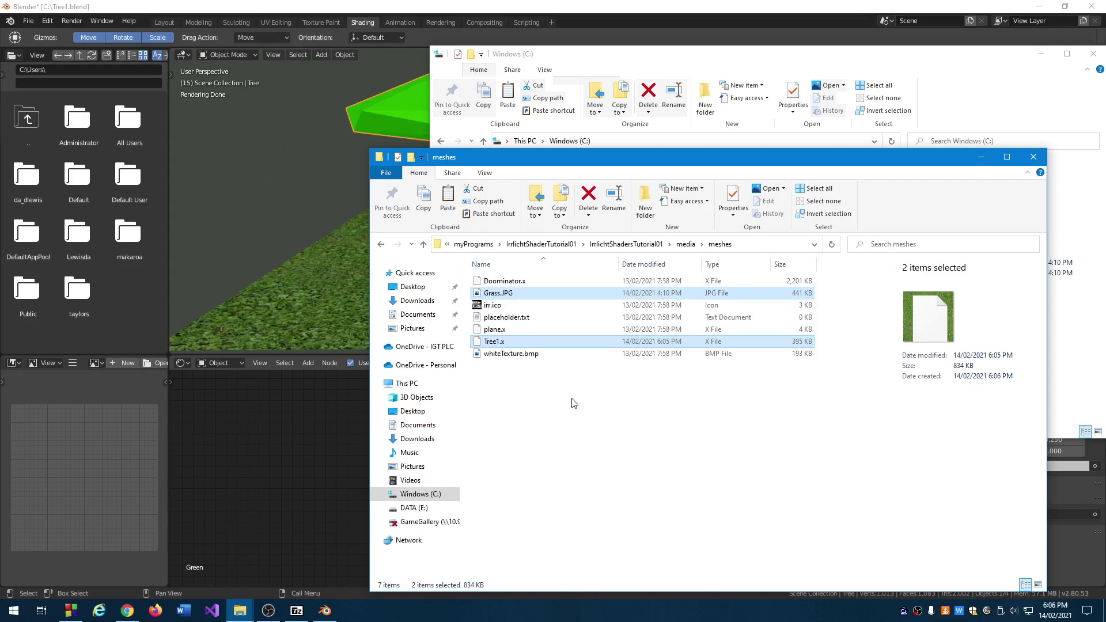
pyautogui.click(589, 464)
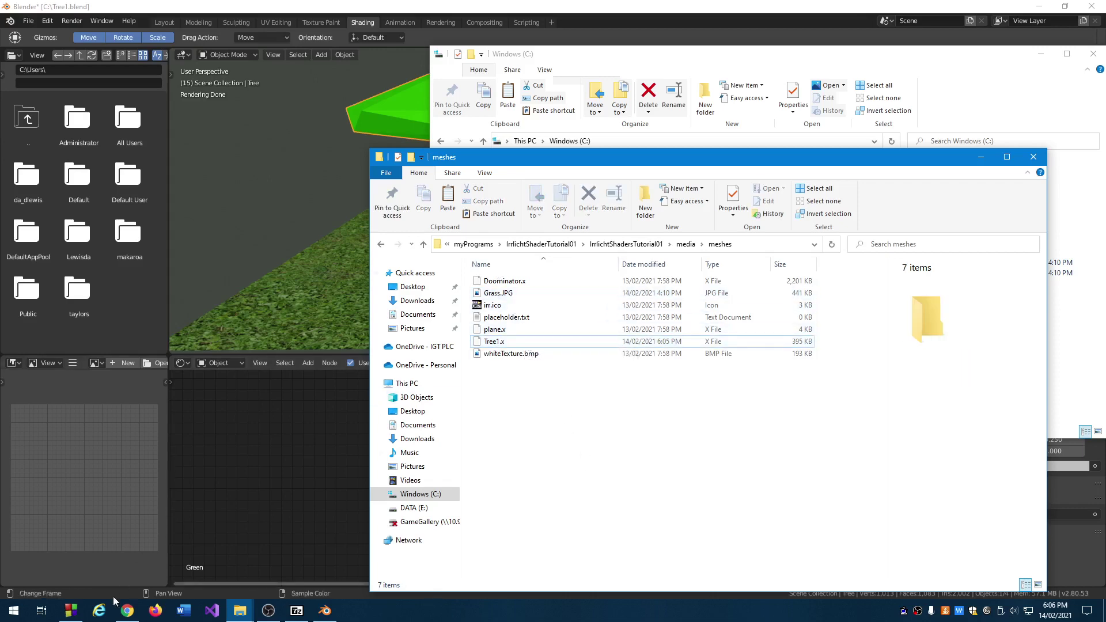
pyautogui.click(71, 611)
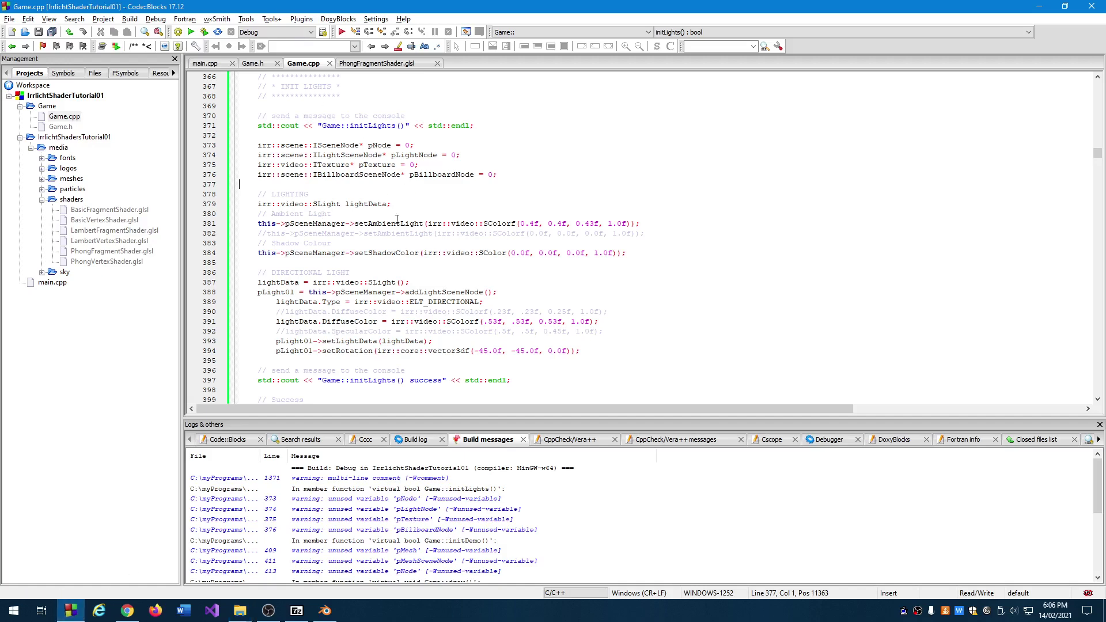
pyautogui.scroll(2, 407, 236)
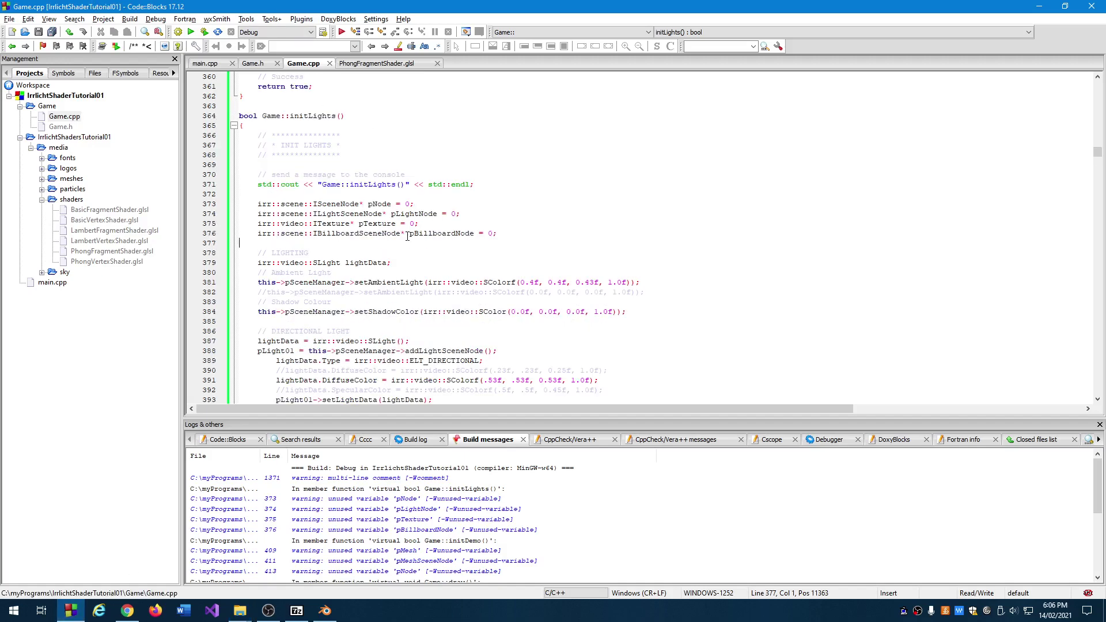
pyautogui.scroll(-2, 407, 237)
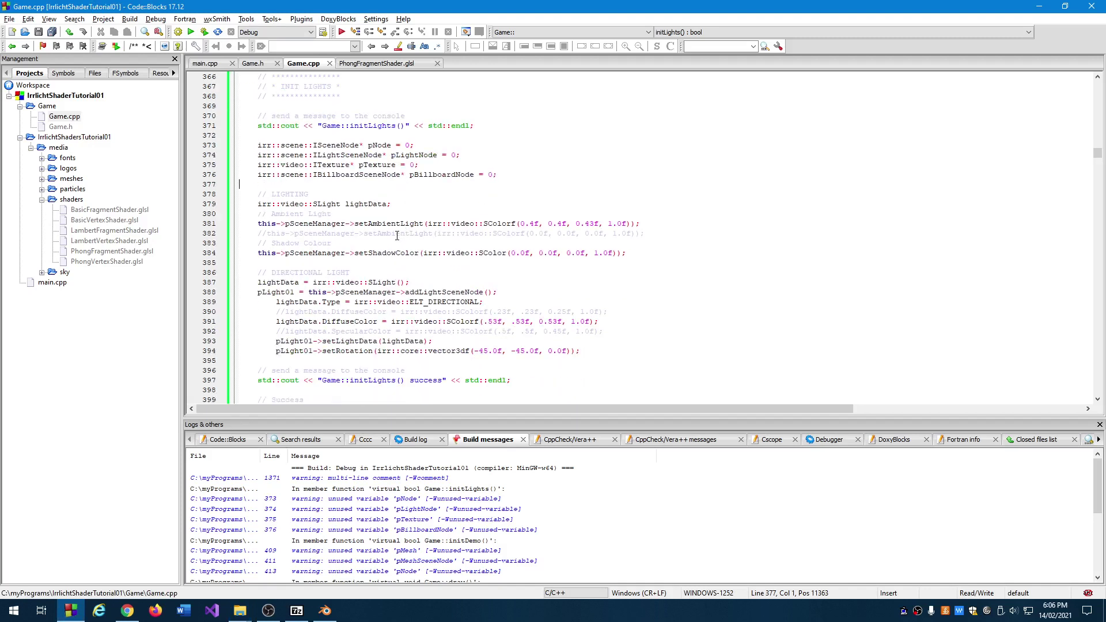
pyautogui.scroll(2, 323, 157)
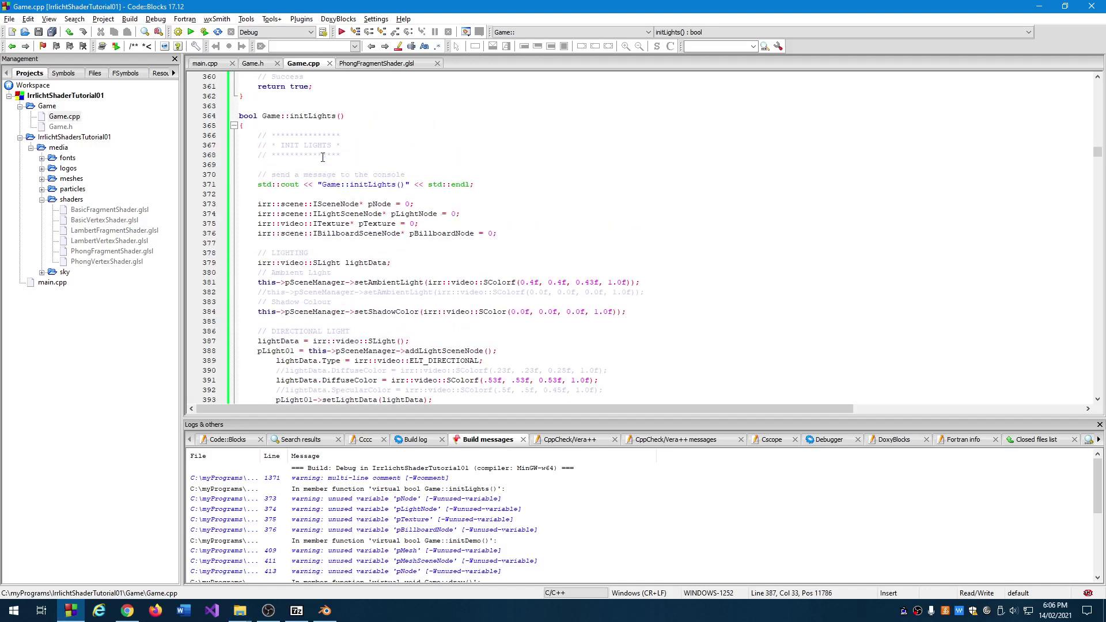
pyautogui.doubleClick(309, 115)
pyautogui.scroll(-2, 403, 260)
pyautogui.click(508, 321)
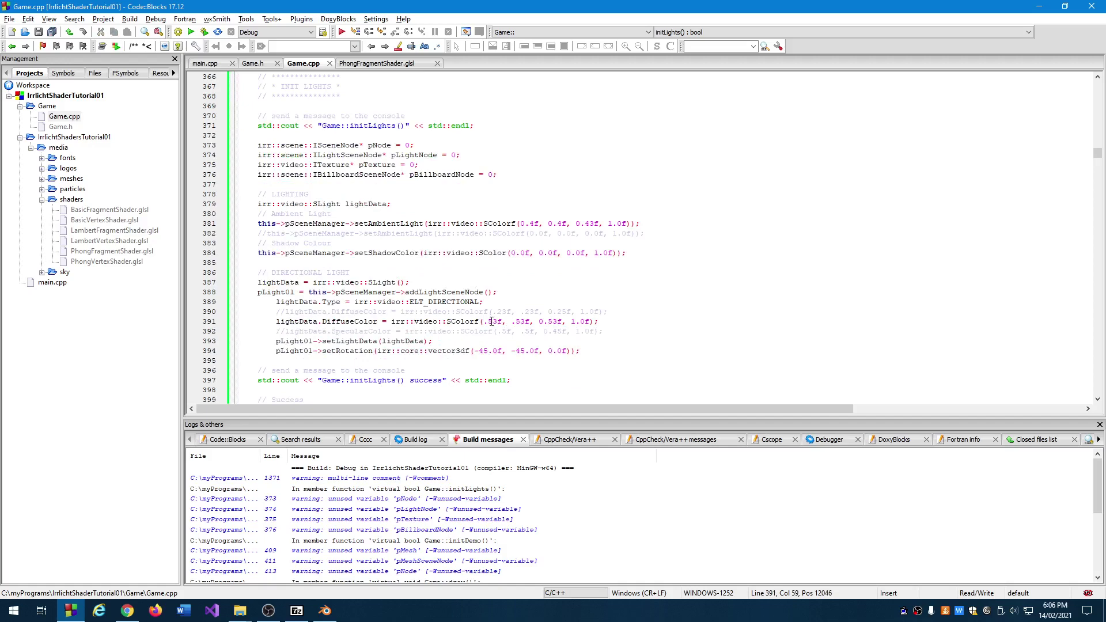
pyautogui.moveTo(598, 323); pyautogui.dragTo(303, 322)
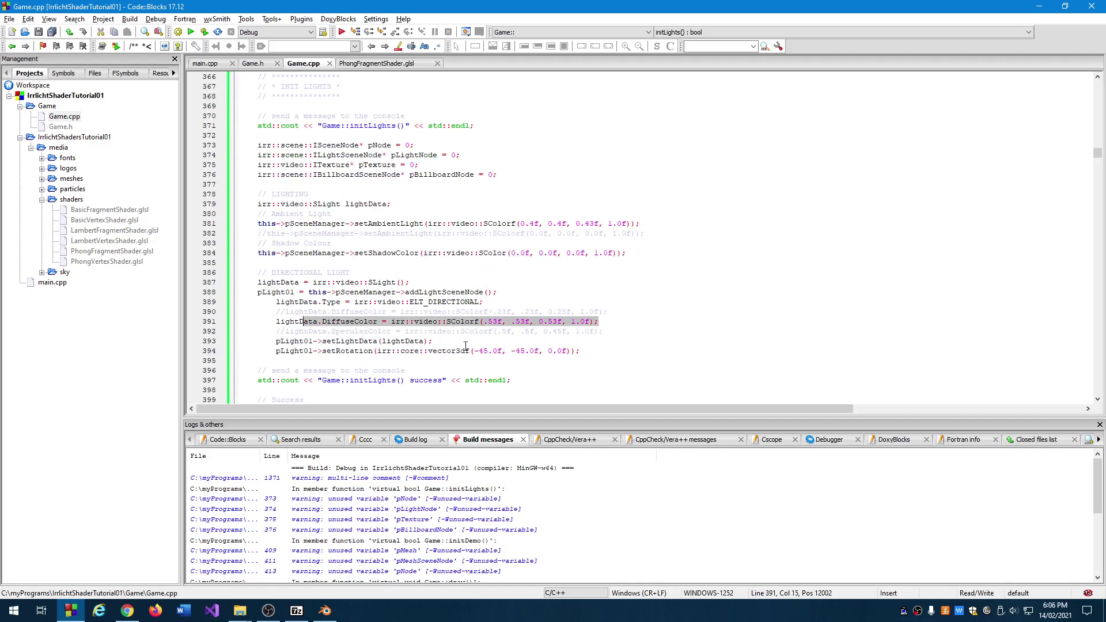
pyautogui.click(521, 322)
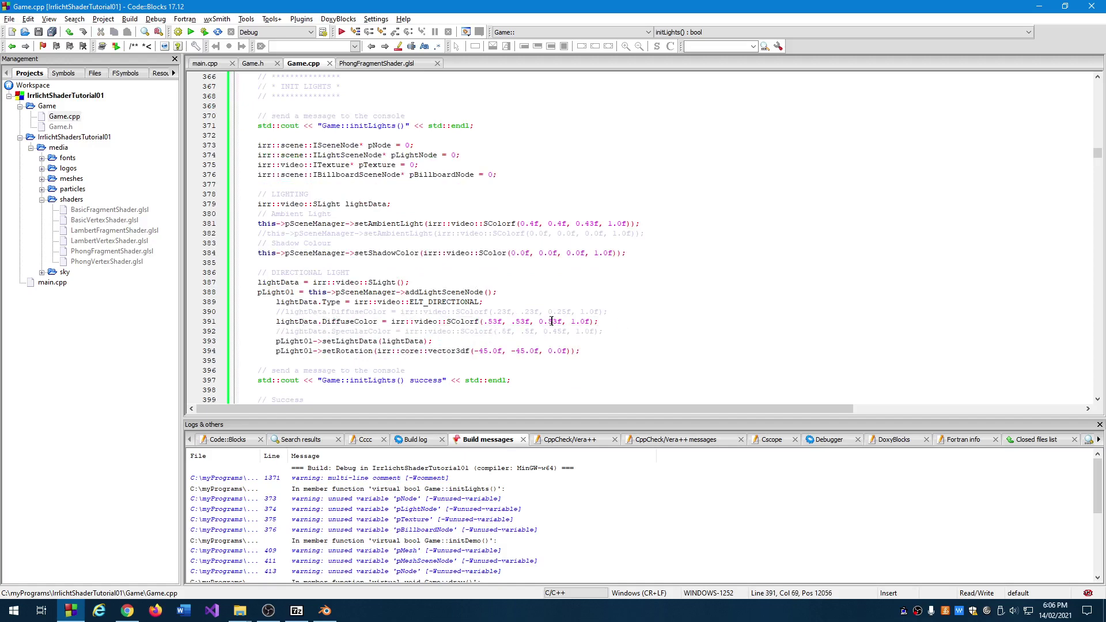
pyautogui.scroll(-3, 562, 322)
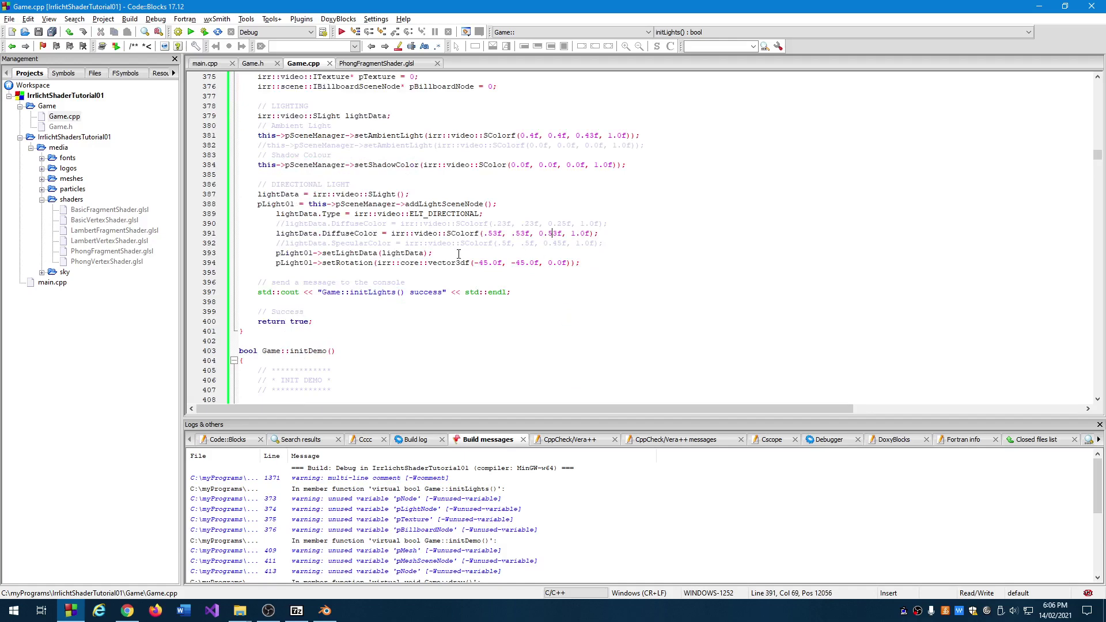
pyautogui.scroll(-9, 459, 253)
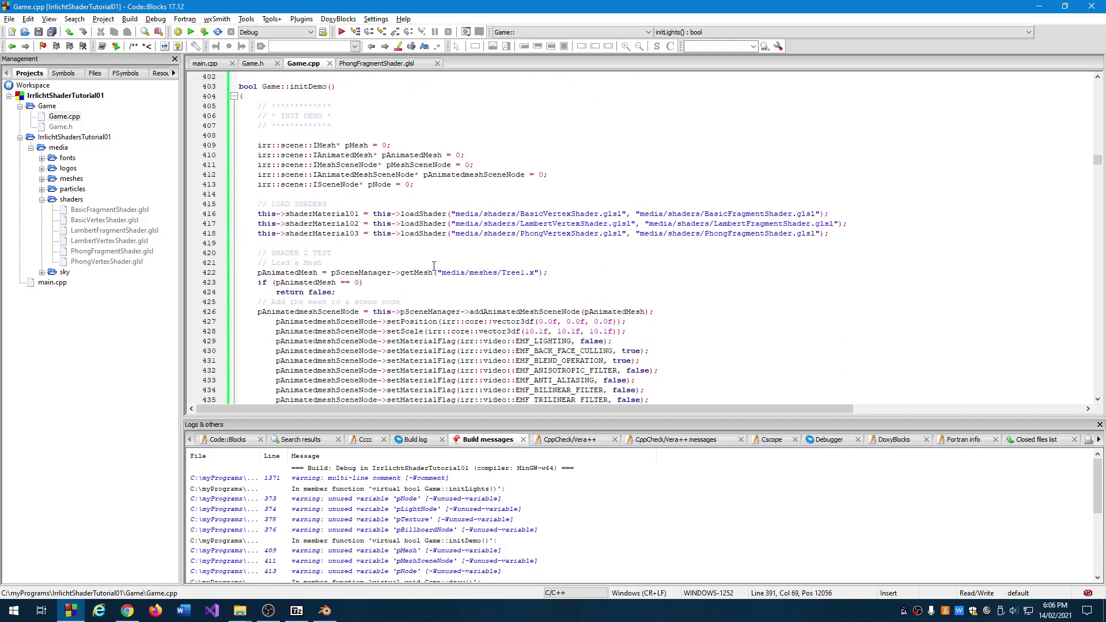
pyautogui.scroll(-1, 314, 268)
pyautogui.scroll(2, 318, 137)
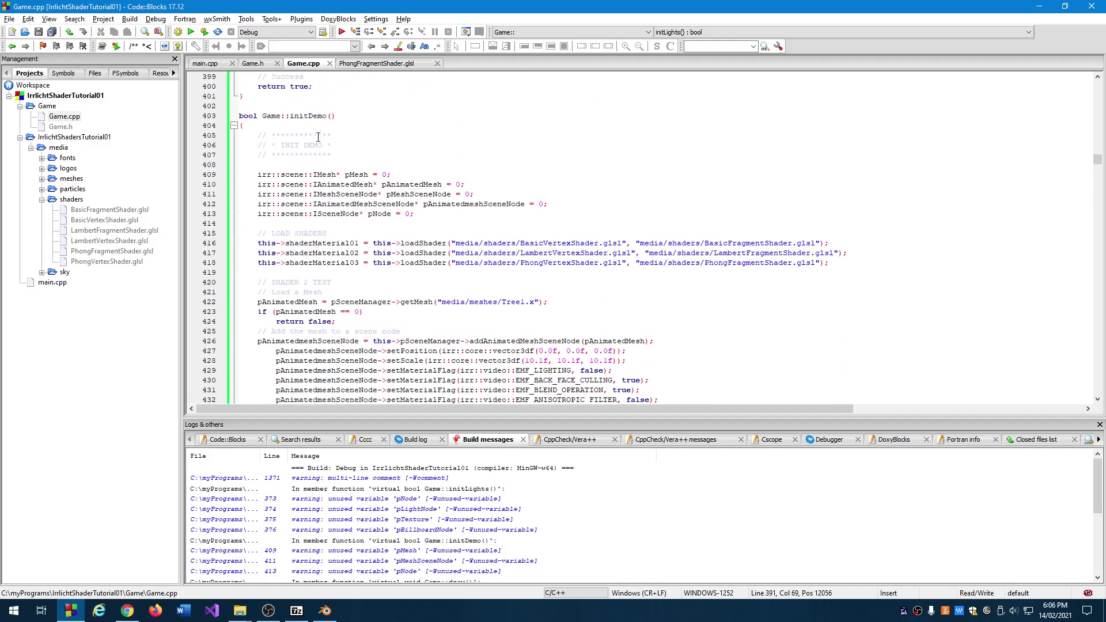
pyautogui.doubleClick(316, 117)
pyautogui.scroll(-2, 489, 248)
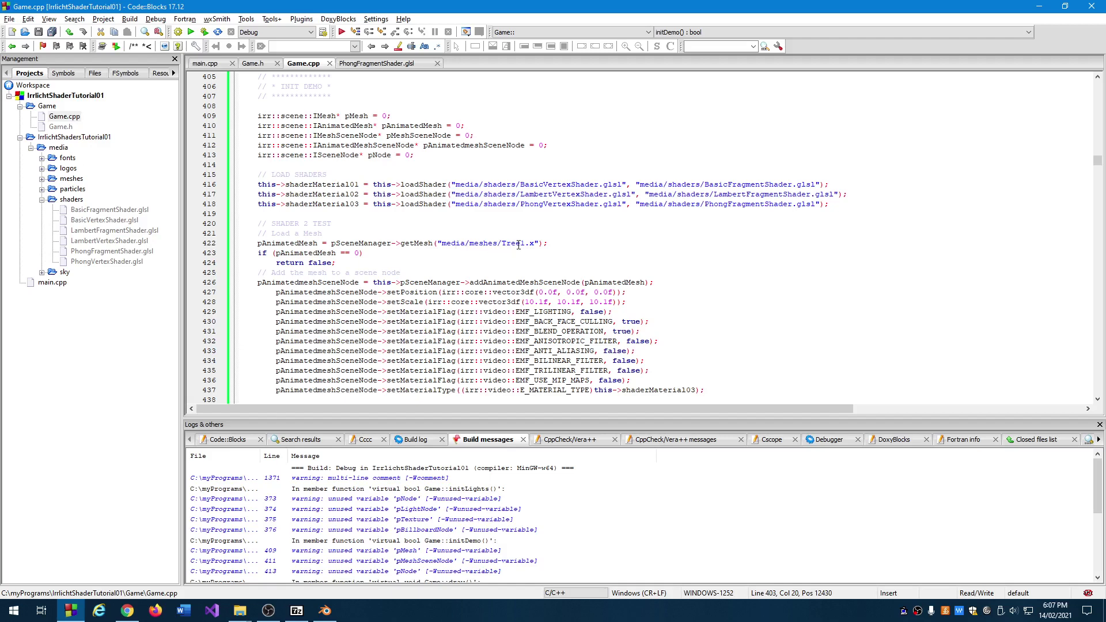
pyautogui.scroll(-1, 534, 309)
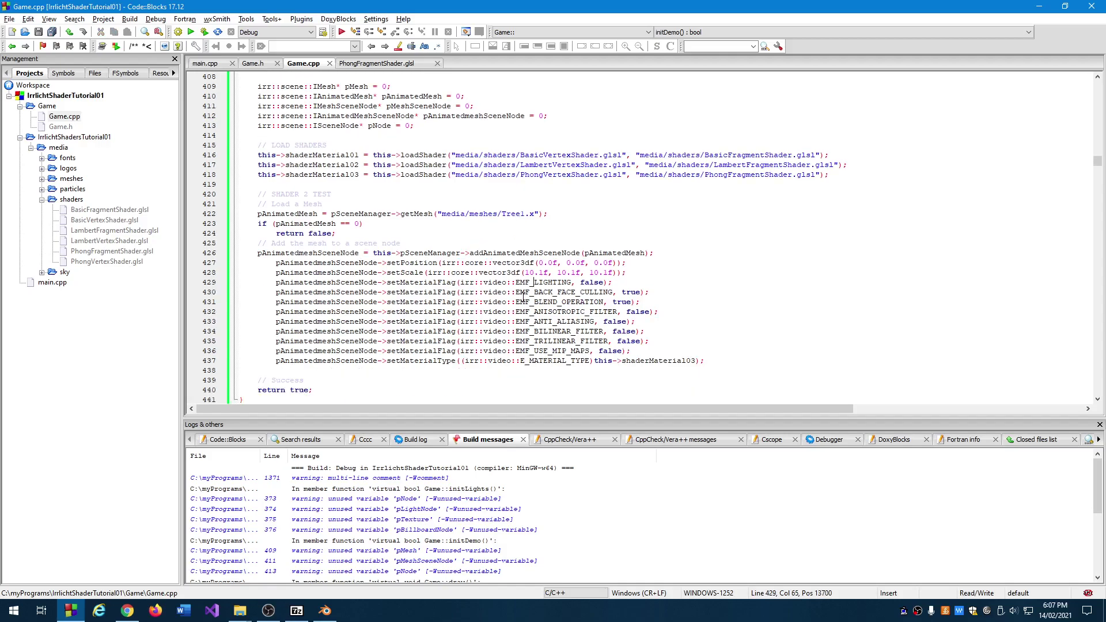
# Step: Build and run the Irrlicht program with F9 to view the tree and spheres on grass
pyautogui.press('F9')
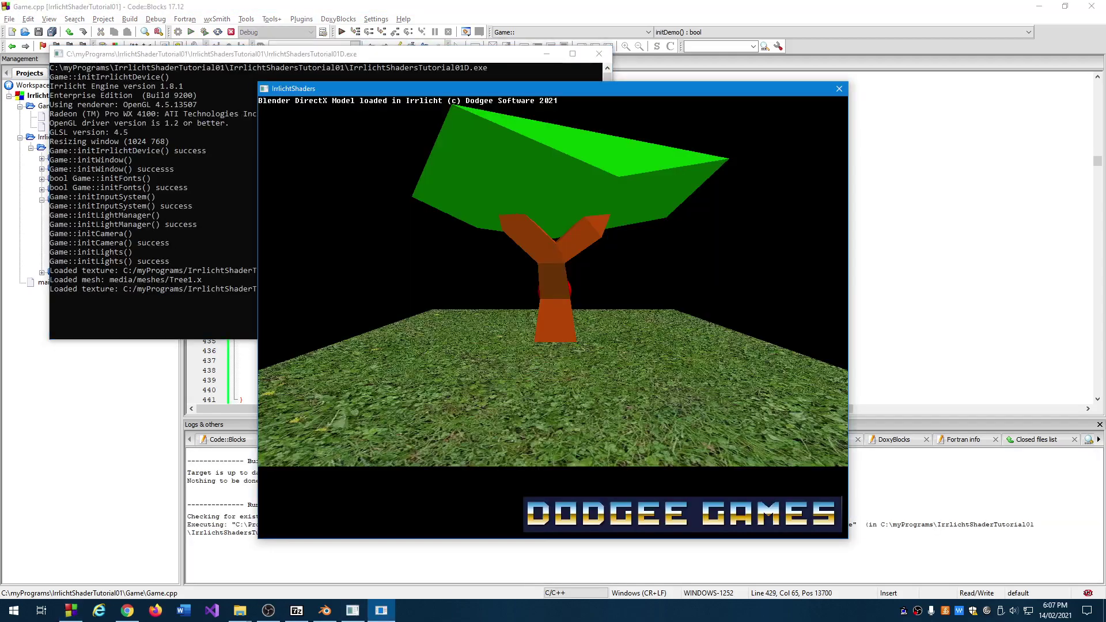